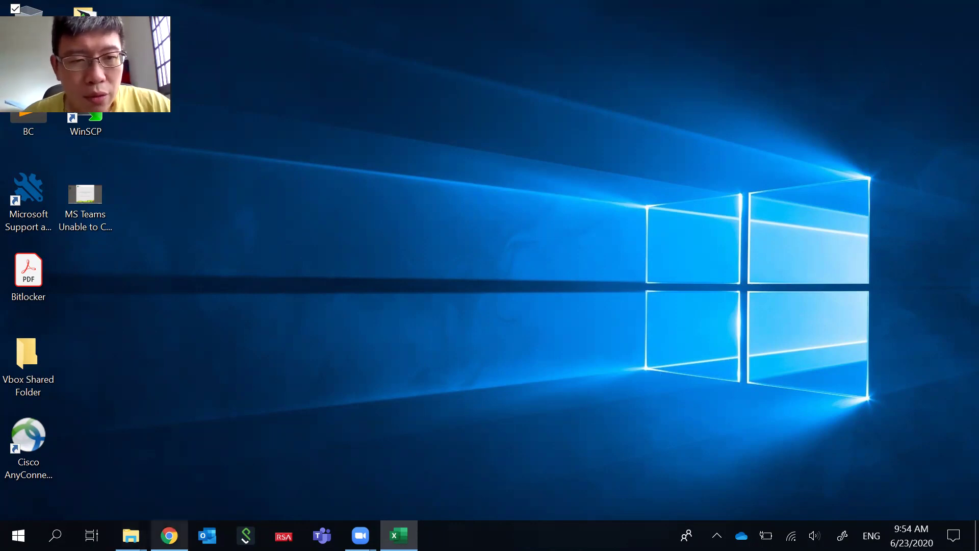
# Bring up the taskbar preview of Chrome's 'Normality test' Wikipedia window
pyautogui.moveTo(169, 536)
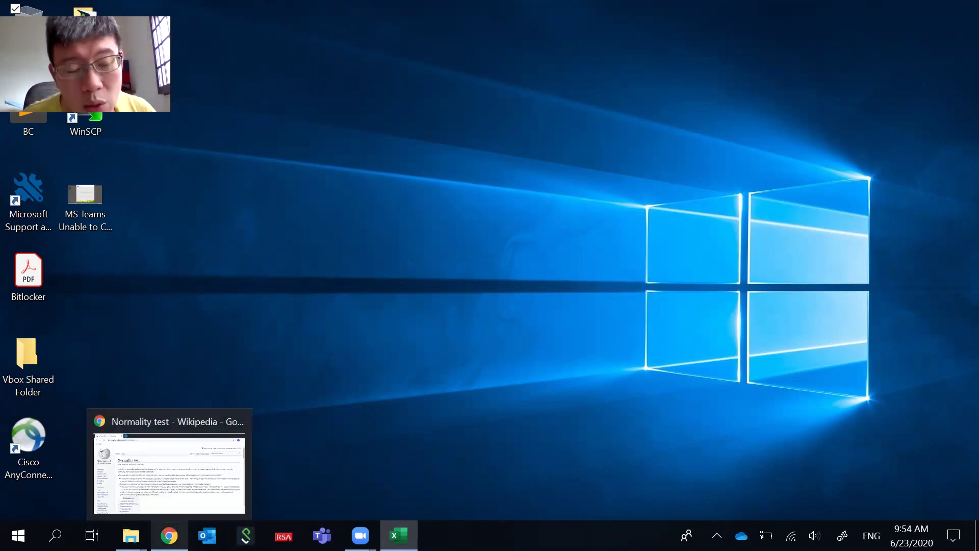
# Restore the Normality test article, highlight the normal-distribution fit phrase, and scroll to Frequentist tests
pyautogui.click(169, 469)
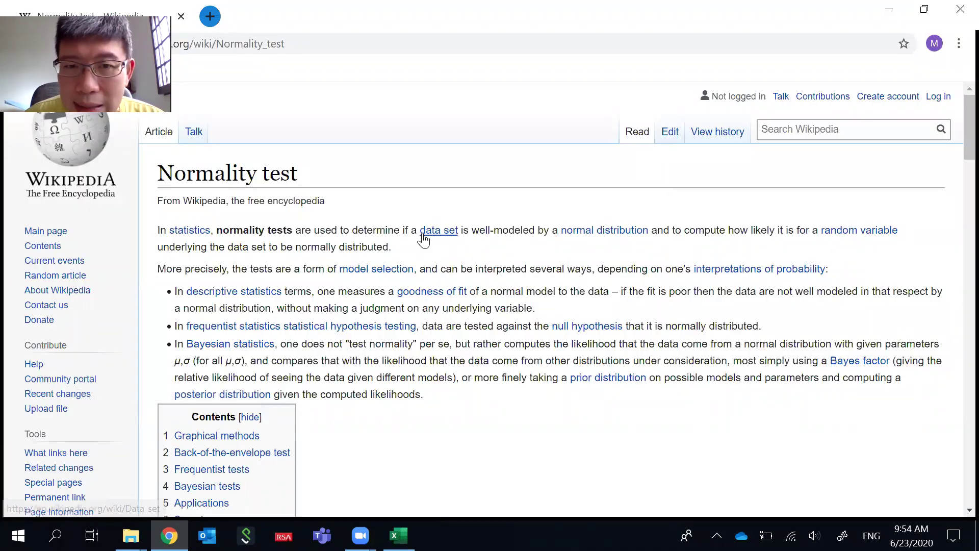
pyautogui.moveTo(413, 231); pyautogui.dragTo(668, 231)
pyautogui.scroll(-2, 734, 376)
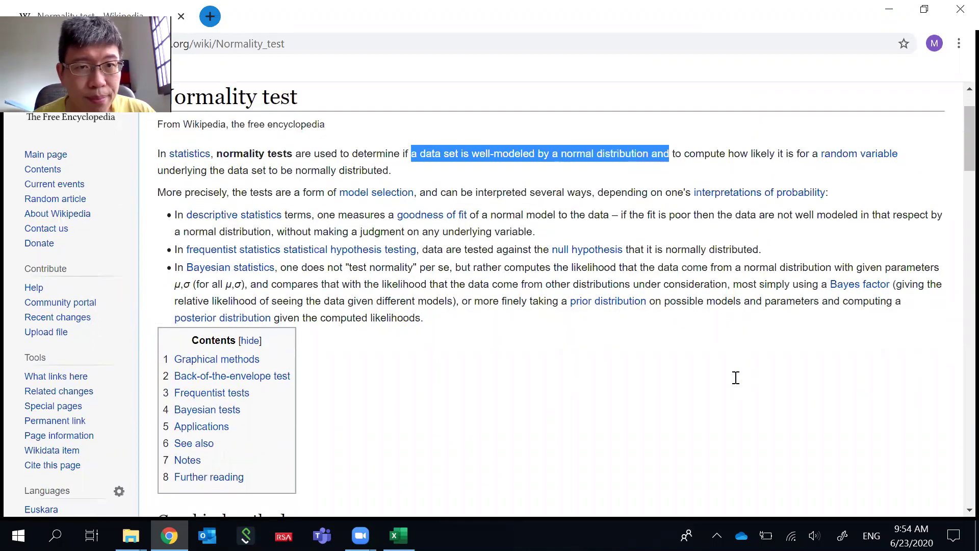
pyautogui.scroll(-5, 737, 383)
pyautogui.scroll(-5, 738, 384)
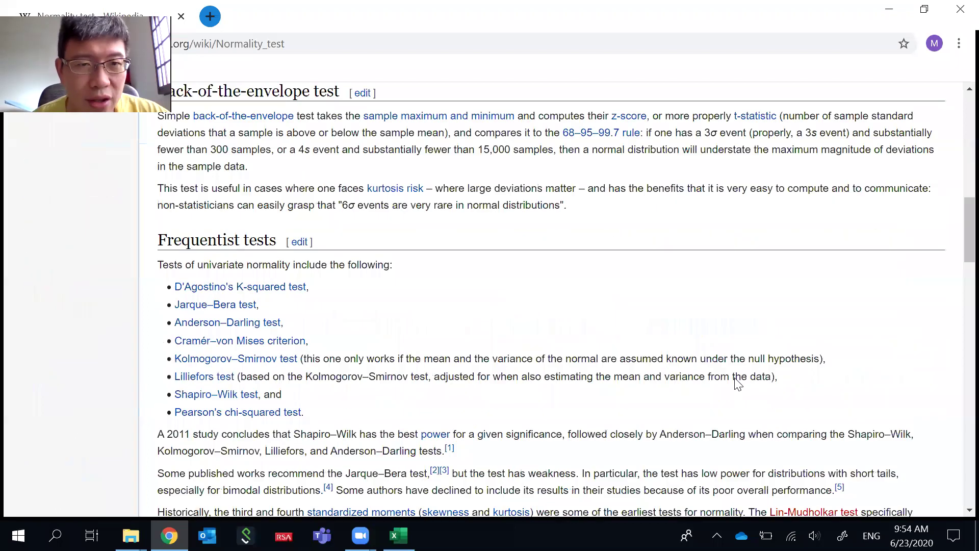
pyautogui.scroll(-1, 730, 384)
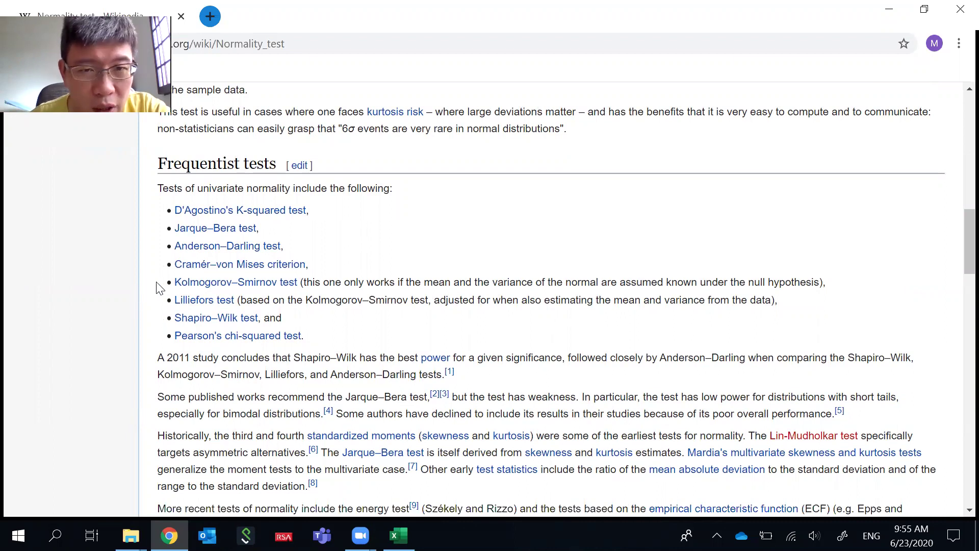
# Highlight Kolmogorov–Smirnov, Lilliefors, Jarque–Bera, Anderson–Darling, and finally Pearson's chi-squared test
pyautogui.moveTo(164, 287); pyautogui.dragTo(751, 275)
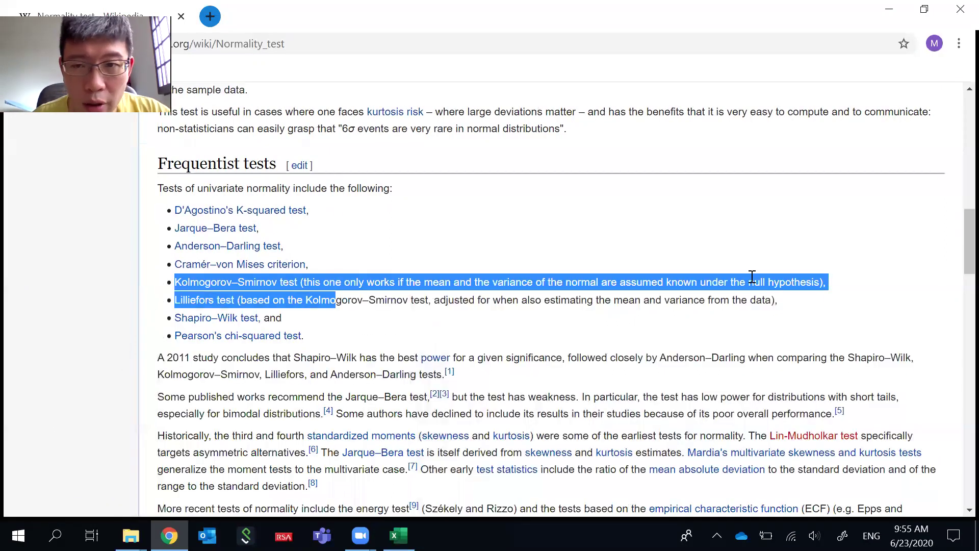
pyautogui.click(646, 337)
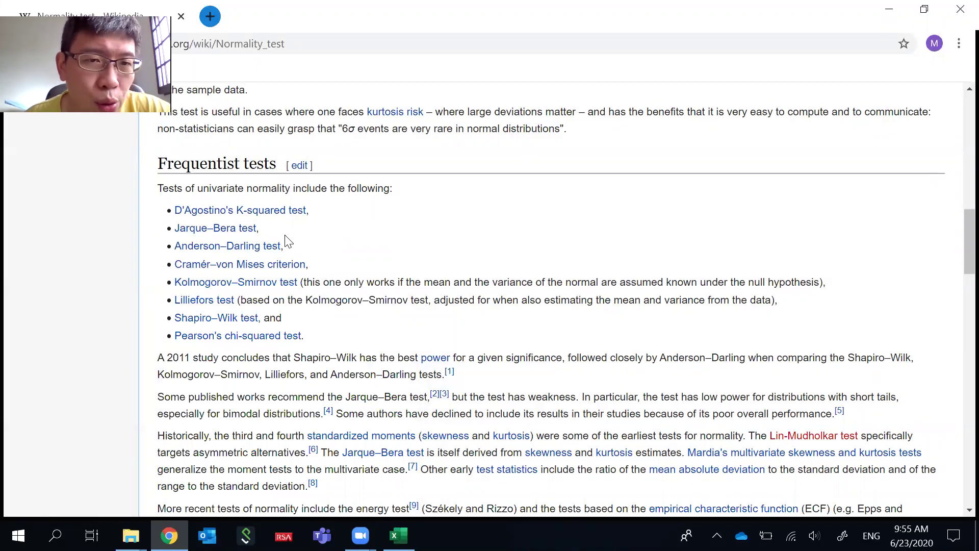
pyautogui.moveTo(282, 236); pyautogui.dragTo(174, 232)
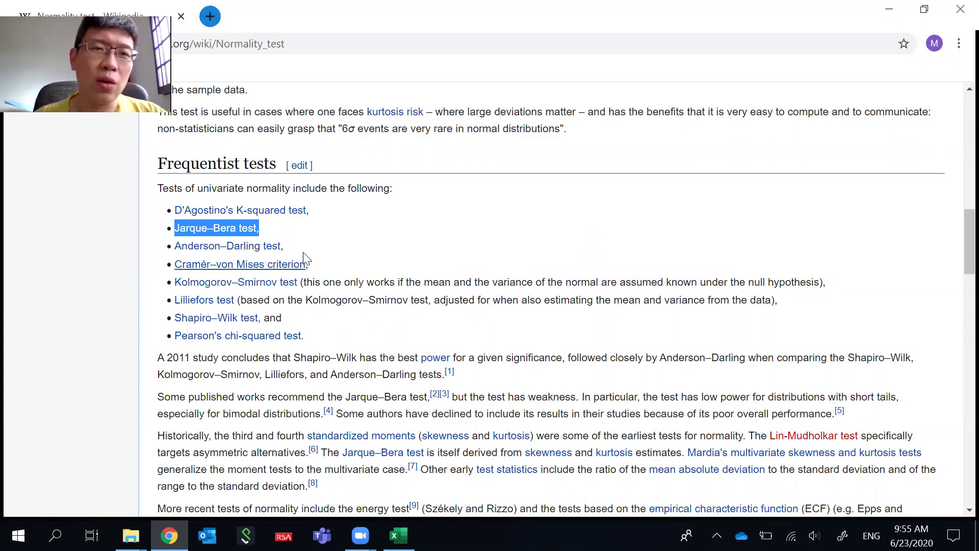
pyautogui.moveTo(284, 246); pyautogui.dragTo(176, 245)
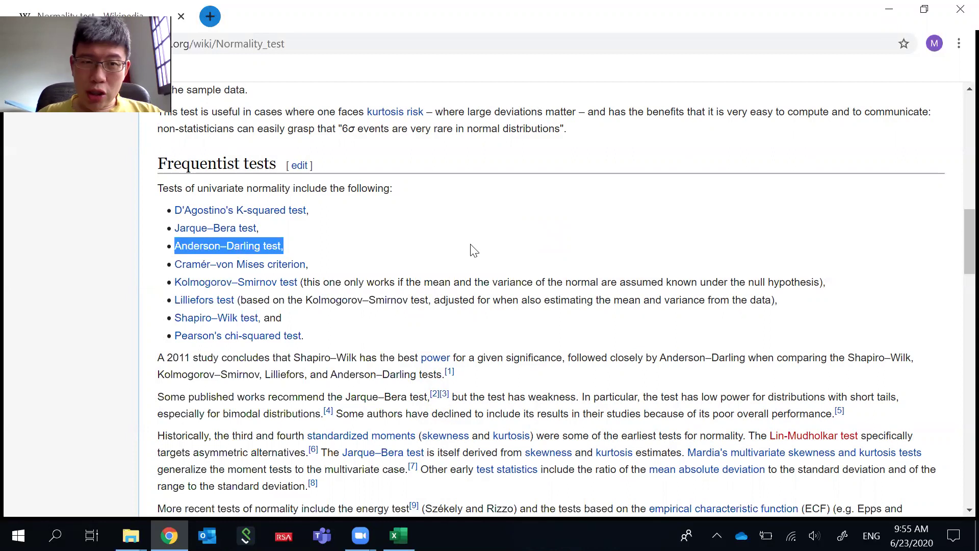
pyautogui.scroll(-2, 410, 312)
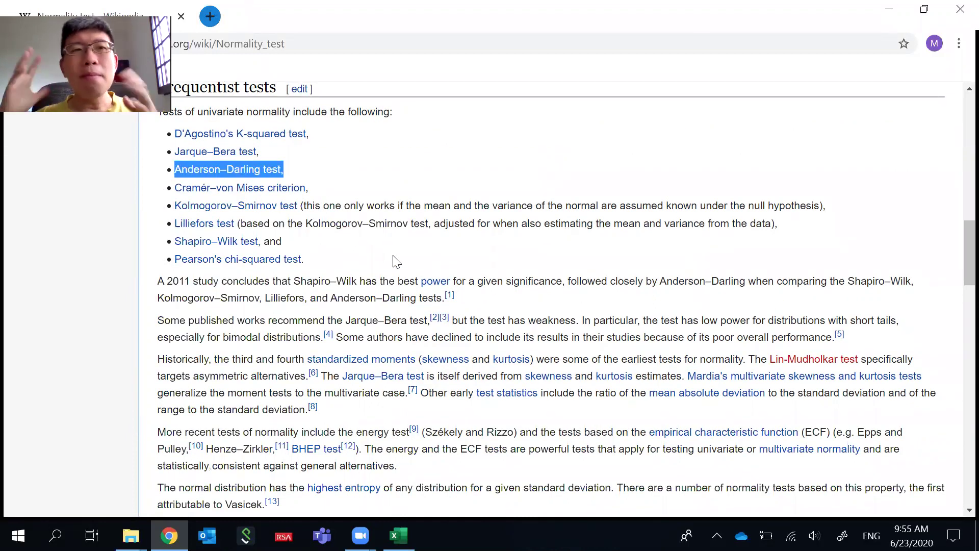
pyautogui.moveTo(305, 260); pyautogui.dragTo(175, 261)
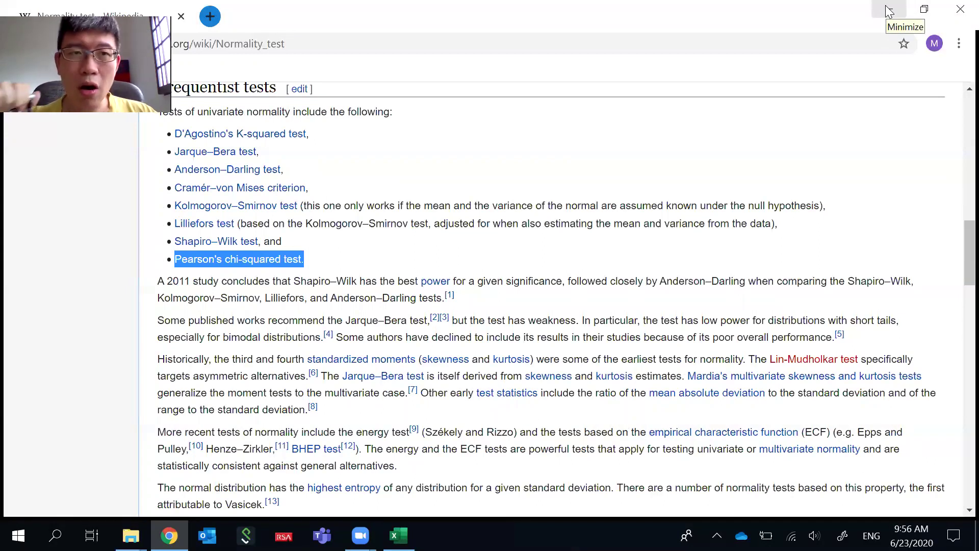
# Capture the screen with Win+Shift+S and draw a rectangular bar on an axis labelled x
pyautogui.press('super+shift+s')
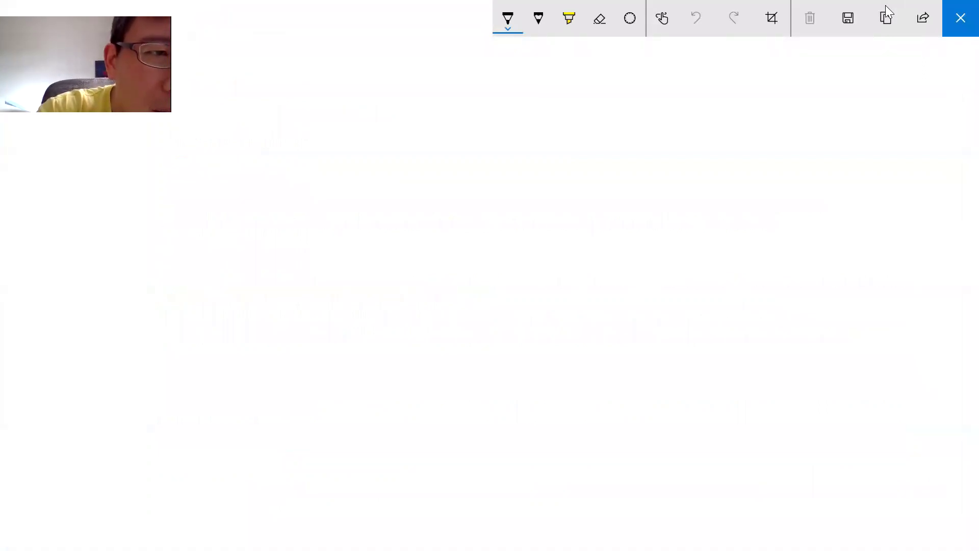
pyautogui.moveTo(68, 97)
pyautogui.mouseDown()
pyautogui.moveTo(72, 234)
pyautogui.moveTo(223, 219)
pyautogui.moveTo(565, 227)
pyautogui.moveTo(567, 239)
pyautogui.mouseUp()
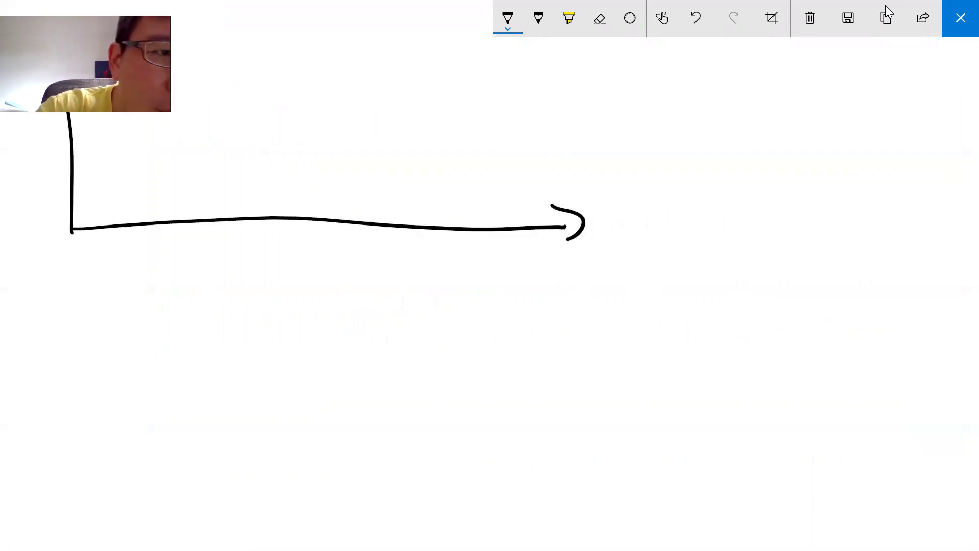
pyautogui.moveTo(179, 78)
pyautogui.mouseDown()
pyautogui.moveTo(520, 75)
pyautogui.moveTo(516, 228)
pyautogui.mouseUp()
pyautogui.moveTo(588, 232)
pyautogui.mouseDown()
pyautogui.moveTo(601, 238)
pyautogui.moveTo(592, 249)
pyautogui.mouseUp()
pyautogui.moveTo(625, 229); pyautogui.dragTo(633, 242)
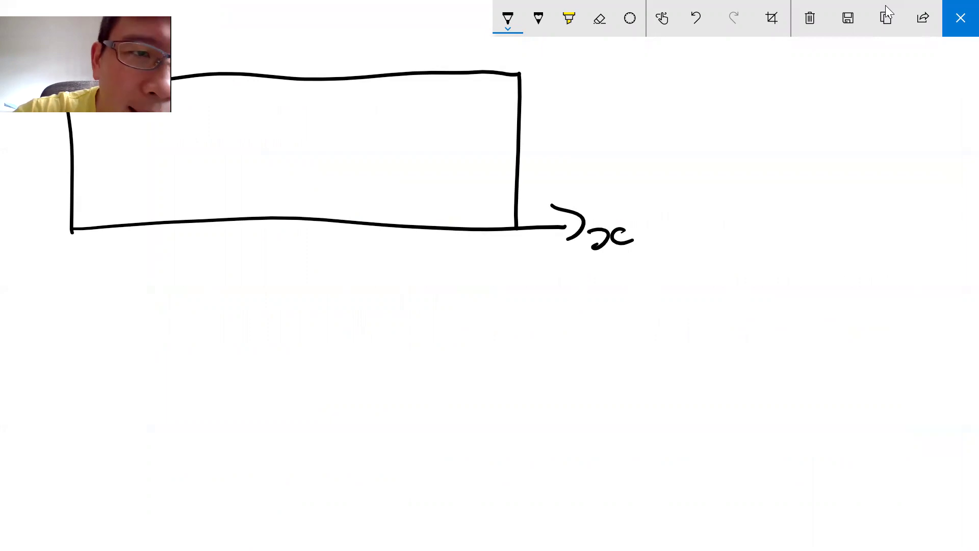
# Split the rectangle into bins with vertical dividers and widen it with a new right side
pyautogui.moveTo(126, 144); pyautogui.dragTo(131, 223)
pyautogui.moveTo(174, 81); pyautogui.dragTo(179, 220)
pyautogui.moveTo(228, 75); pyautogui.dragTo(234, 214)
pyautogui.moveTo(278, 79); pyautogui.dragTo(278, 226)
pyautogui.moveTo(333, 80); pyautogui.dragTo(330, 219)
pyautogui.moveTo(385, 76); pyautogui.dragTo(388, 224)
pyautogui.moveTo(445, 73); pyautogui.dragTo(441, 230)
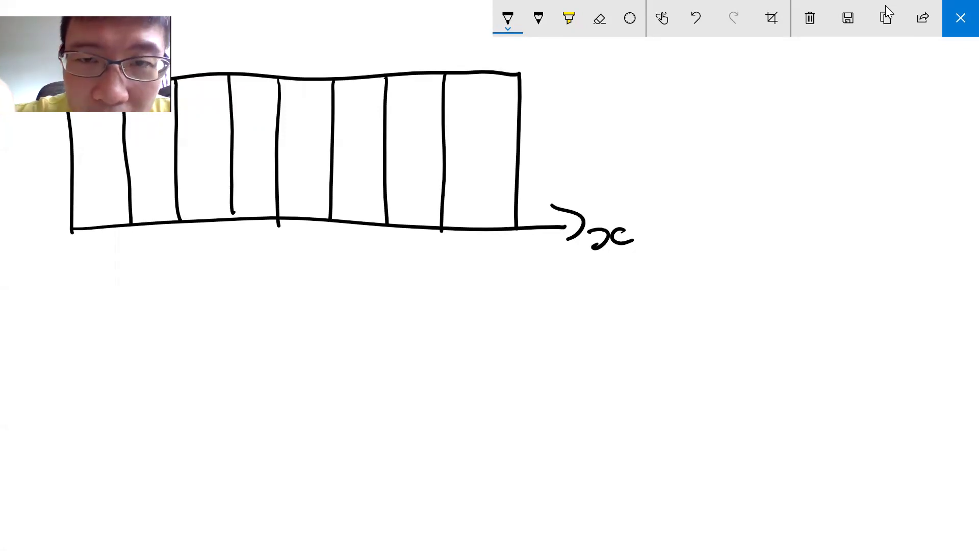
pyautogui.moveTo(481, 75); pyautogui.dragTo(478, 228)
pyautogui.moveTo(520, 75)
pyautogui.mouseDown()
pyautogui.moveTo(603, 73)
pyautogui.moveTo(614, 168)
pyautogui.moveTo(604, 229)
pyautogui.mouseUp()
pyautogui.moveTo(559, 67)
pyautogui.mouseDown()
pyautogui.moveTo(560, 226)
pyautogui.moveTo(644, 225)
pyautogui.moveTo(614, 242)
pyautogui.mouseUp()
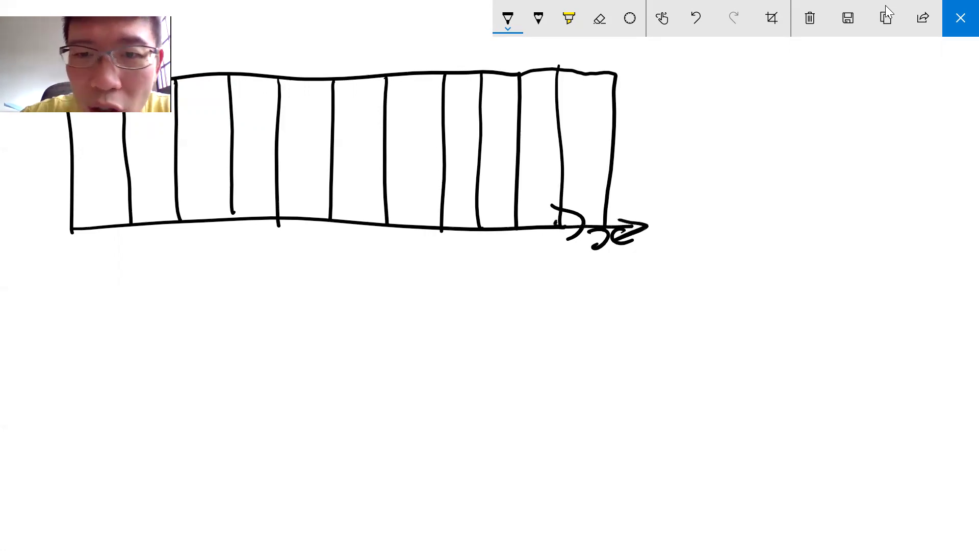
# Label the bin boundaries 0 to 10, hatch the last bin, and copy the sketch
pyautogui.moveTo(56, 236); pyautogui.dragTo(65, 239)
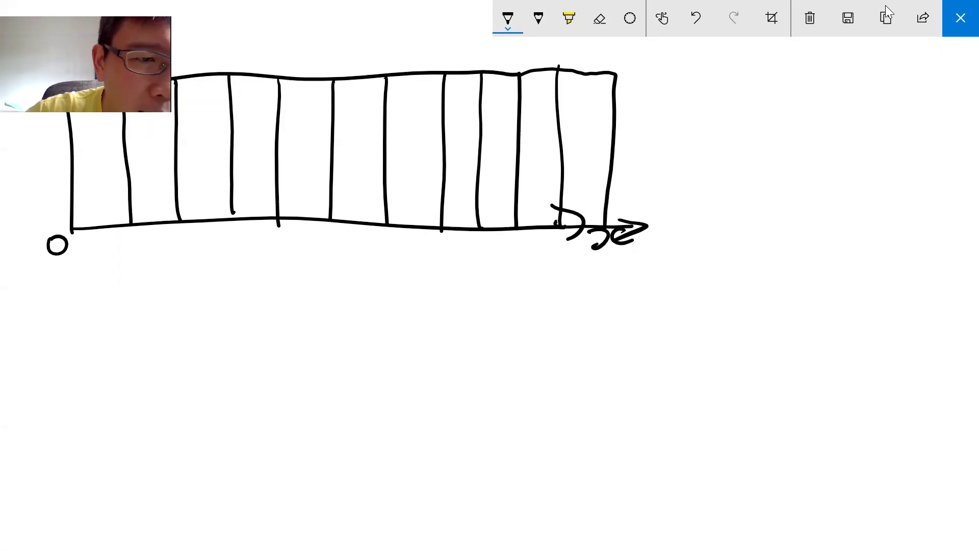
pyautogui.moveTo(126, 236)
pyautogui.mouseDown()
pyautogui.moveTo(128, 251)
pyautogui.moveTo(287, 239)
pyautogui.mouseUp()
pyautogui.moveTo(279, 230); pyautogui.dragTo(277, 253)
pyautogui.moveTo(329, 226); pyautogui.dragTo(325, 249)
pyautogui.moveTo(329, 228)
pyautogui.mouseDown()
pyautogui.moveTo(445, 255)
pyautogui.moveTo(484, 236)
pyautogui.moveTo(524, 257)
pyautogui.moveTo(557, 255)
pyautogui.mouseUp()
pyautogui.moveTo(564, 239)
pyautogui.mouseDown()
pyautogui.moveTo(558, 251)
pyautogui.moveTo(567, 246)
pyautogui.mouseUp()
pyautogui.moveTo(586, 74)
pyautogui.mouseDown()
pyautogui.moveTo(565, 158)
pyautogui.moveTo(582, 233)
pyautogui.mouseUp()
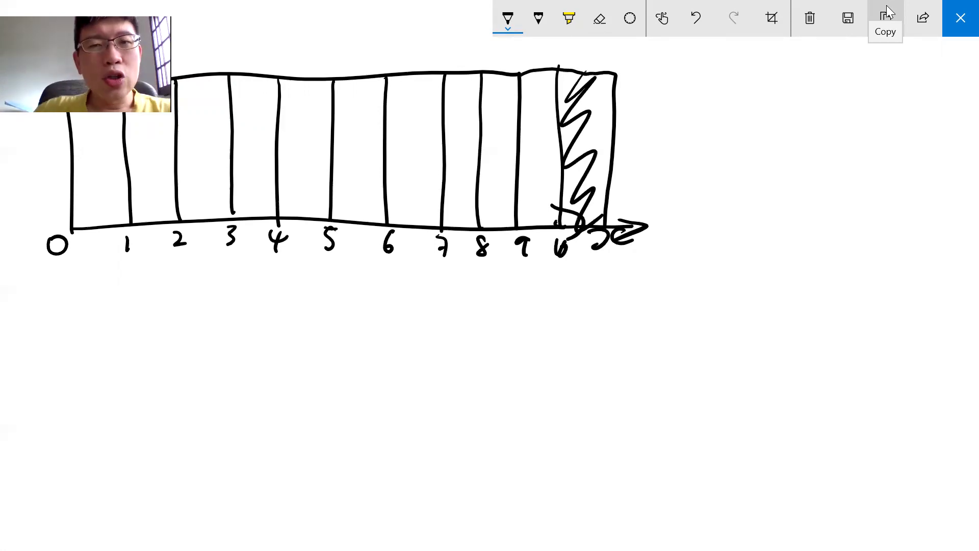
pyautogui.click(886, 5)
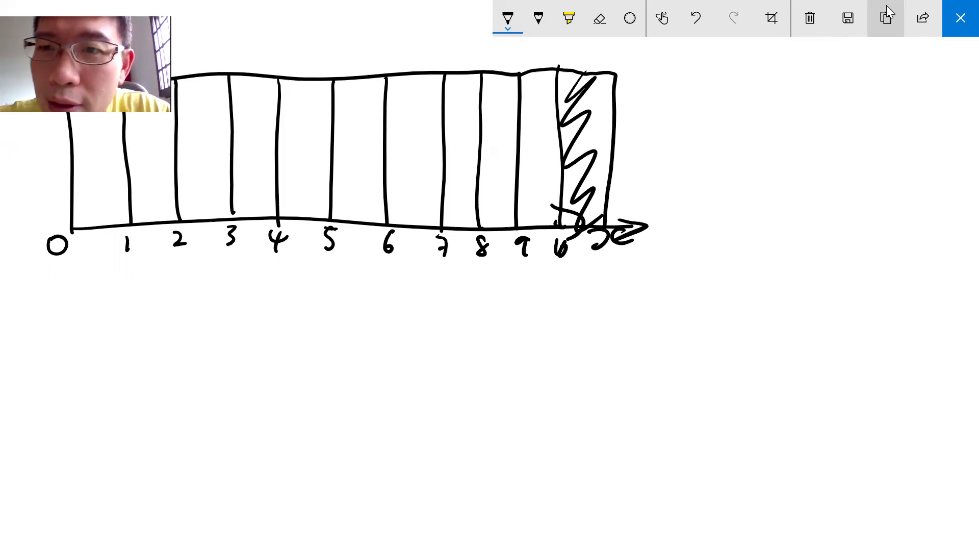
# Write a circled 'n = 100' note beside the diagram
pyautogui.moveTo(734, 100)
pyautogui.mouseDown()
pyautogui.moveTo(730, 122)
pyautogui.moveTo(749, 121)
pyautogui.mouseUp()
pyautogui.moveTo(769, 104); pyautogui.dragTo(802, 111)
pyautogui.moveTo(825, 90); pyautogui.dragTo(848, 91)
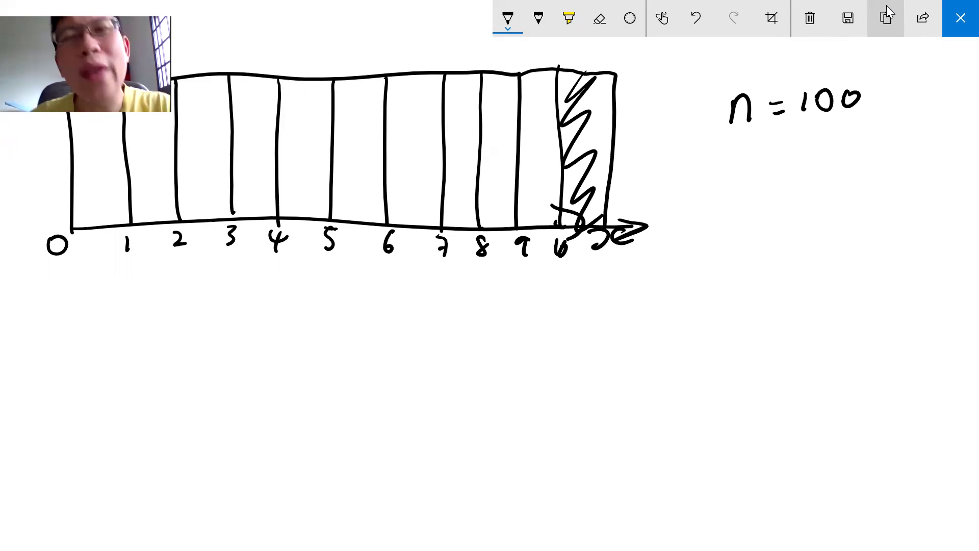
pyautogui.moveTo(809, 60)
pyautogui.mouseDown()
pyautogui.moveTo(730, 64)
pyautogui.moveTo(808, 59)
pyautogui.mouseUp()
# Draw a second row below the axis, divided into ten cells
pyautogui.moveTo(74, 301); pyautogui.dragTo(77, 380)
pyautogui.moveTo(75, 302); pyautogui.dragTo(636, 290)
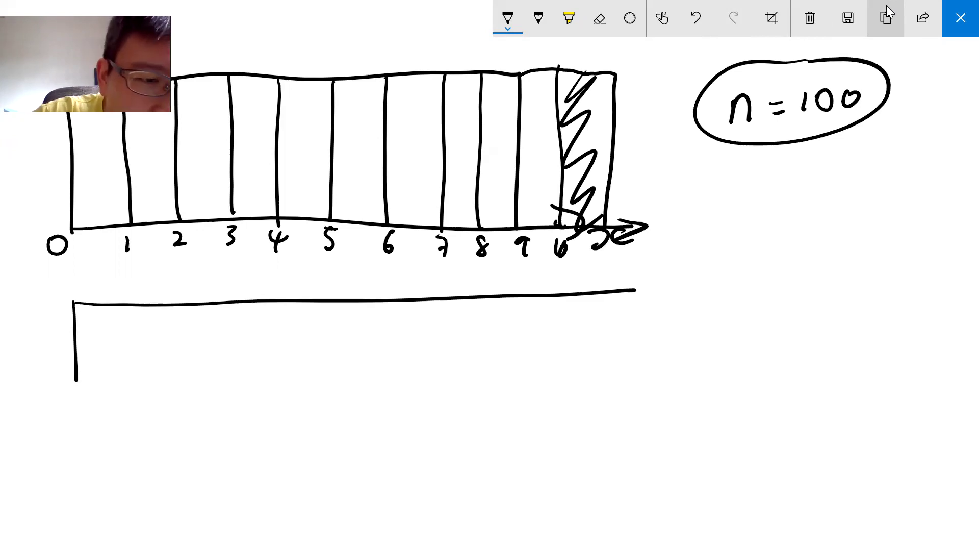
pyautogui.moveTo(136, 305); pyautogui.dragTo(134, 376)
pyautogui.moveTo(188, 298); pyautogui.dragTo(183, 362)
pyautogui.moveTo(235, 299); pyautogui.dragTo(233, 359)
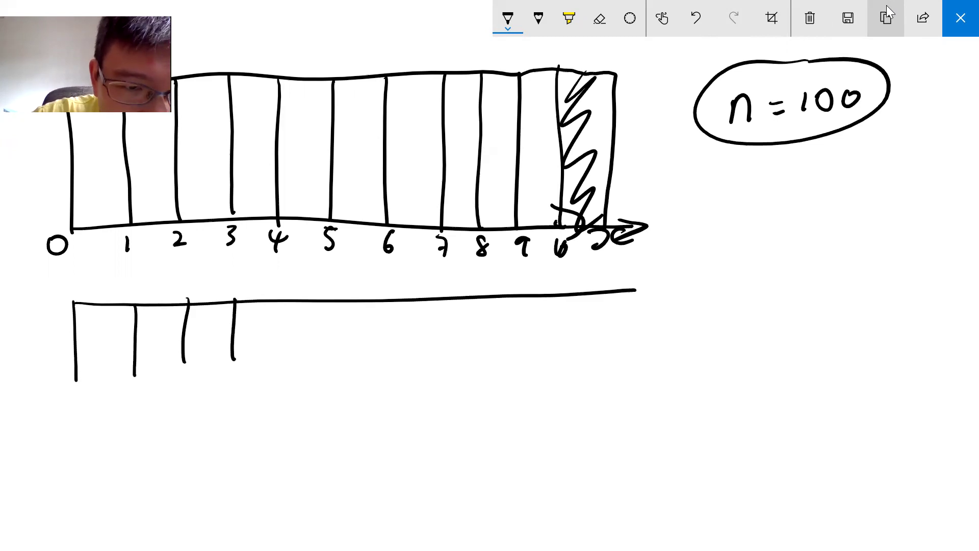
pyautogui.moveTo(288, 295); pyautogui.dragTo(283, 352)
pyautogui.moveTo(336, 302); pyautogui.dragTo(334, 354)
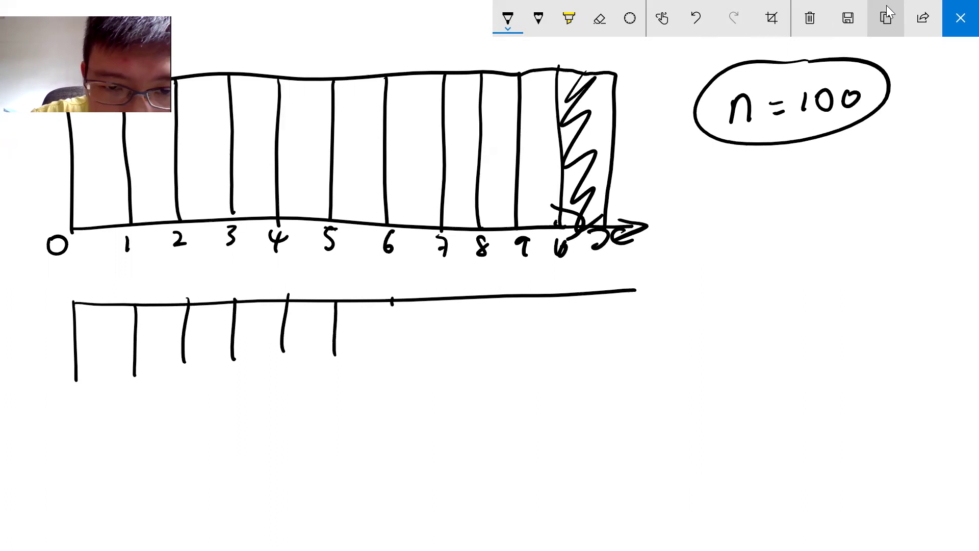
pyautogui.moveTo(392, 298); pyautogui.dragTo(389, 362)
pyautogui.moveTo(453, 295); pyautogui.dragTo(449, 364)
pyautogui.moveTo(501, 297); pyautogui.dragTo(496, 354)
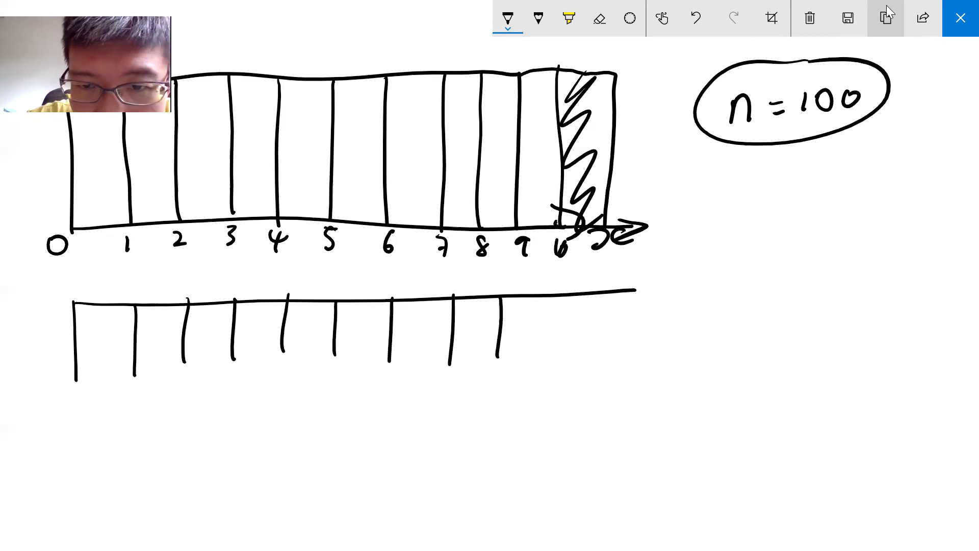
pyautogui.moveTo(537, 295); pyautogui.dragTo(532, 358)
pyautogui.moveTo(582, 295); pyautogui.dragTo(579, 351)
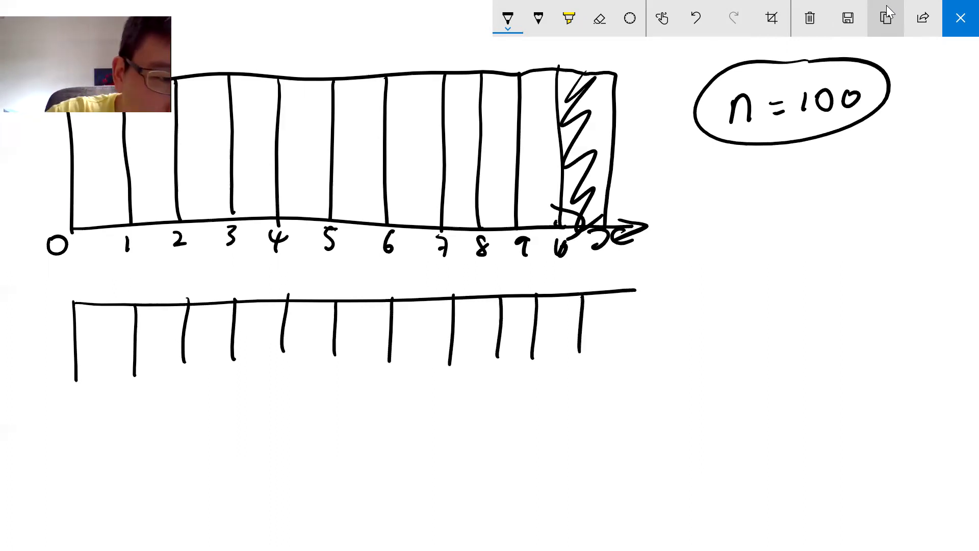
# Label the first range 0~1 and boundary 2, write 10 in every cell, and close the row
pyautogui.moveTo(86, 277); pyautogui.dragTo(105, 283)
pyautogui.moveTo(114, 275); pyautogui.dragTo(114, 294)
pyautogui.moveTo(92, 331); pyautogui.dragTo(88, 349)
pyautogui.moveTo(102, 331)
pyautogui.mouseDown()
pyautogui.moveTo(100, 347)
pyautogui.moveTo(104, 330)
pyautogui.mouseUp()
pyautogui.moveTo(176, 280); pyautogui.dragTo(184, 291)
pyautogui.moveTo(148, 326); pyautogui.dragTo(145, 342)
pyautogui.moveTo(167, 322); pyautogui.dragTo(200, 342)
pyautogui.moveTo(217, 318)
pyautogui.mouseDown()
pyautogui.moveTo(251, 344)
pyautogui.moveTo(301, 339)
pyautogui.moveTo(312, 326)
pyautogui.moveTo(346, 342)
pyautogui.mouseUp()
pyautogui.moveTo(372, 313)
pyautogui.mouseDown()
pyautogui.moveTo(363, 334)
pyautogui.moveTo(363, 326)
pyautogui.moveTo(414, 345)
pyautogui.mouseUp()
pyautogui.moveTo(432, 321)
pyautogui.mouseDown()
pyautogui.moveTo(426, 341)
pyautogui.moveTo(431, 318)
pyautogui.mouseUp()
pyautogui.moveTo(468, 322)
pyautogui.mouseDown()
pyautogui.moveTo(463, 343)
pyautogui.moveTo(479, 322)
pyautogui.moveTo(508, 333)
pyautogui.mouseUp()
pyautogui.moveTo(525, 317)
pyautogui.mouseDown()
pyautogui.moveTo(516, 331)
pyautogui.moveTo(528, 319)
pyautogui.moveTo(545, 342)
pyautogui.mouseUp()
pyautogui.moveTo(563, 324)
pyautogui.mouseDown()
pyautogui.moveTo(558, 339)
pyautogui.moveTo(569, 321)
pyautogui.mouseUp()
pyautogui.moveTo(76, 379)
pyautogui.mouseDown()
pyautogui.moveTo(363, 361)
pyautogui.moveTo(578, 361)
pyautogui.mouseUp()
# Label the row of 10s as 'Exp. freq'
pyautogui.moveTo(626, 316)
pyautogui.mouseDown()
pyautogui.moveTo(643, 313)
pyautogui.moveTo(622, 335)
pyautogui.mouseUp()
pyautogui.moveTo(623, 325); pyautogui.dragTo(639, 332)
pyautogui.moveTo(643, 319)
pyautogui.mouseDown()
pyautogui.moveTo(654, 332)
pyautogui.moveTo(640, 341)
pyautogui.mouseUp()
pyautogui.moveTo(663, 319); pyautogui.dragTo(660, 350)
pyautogui.moveTo(662, 321)
pyautogui.mouseDown()
pyautogui.moveTo(671, 314)
pyautogui.moveTo(669, 328)
pyautogui.mouseUp()
pyautogui.click(688, 320)
pyautogui.moveTo(722, 300)
pyautogui.mouseDown()
pyautogui.moveTo(706, 332)
pyautogui.moveTo(714, 345)
pyautogui.mouseUp()
pyautogui.moveTo(724, 320)
pyautogui.mouseDown()
pyautogui.moveTo(738, 306)
pyautogui.moveTo(747, 320)
pyautogui.moveTo(779, 317)
pyautogui.mouseUp()
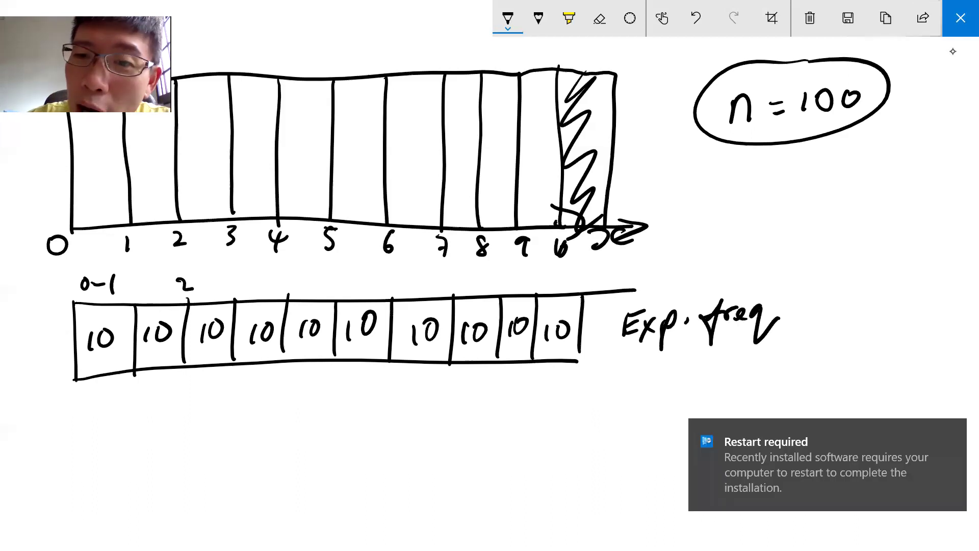
# Add a note that a chi-square test follows
pyautogui.moveTo(616, 370)
pyautogui.mouseDown()
pyautogui.moveTo(653, 400)
pyautogui.moveTo(620, 408)
pyautogui.mouseUp()
pyautogui.moveTo(650, 373)
pyautogui.mouseDown()
pyautogui.moveTo(701, 392)
pyautogui.moveTo(679, 382)
pyautogui.moveTo(734, 378)
pyautogui.mouseUp()
pyautogui.moveTo(733, 390)
pyautogui.mouseDown()
pyautogui.moveTo(750, 390)
pyautogui.moveTo(753, 374)
pyautogui.mouseUp()
pyautogui.click(775, 378)
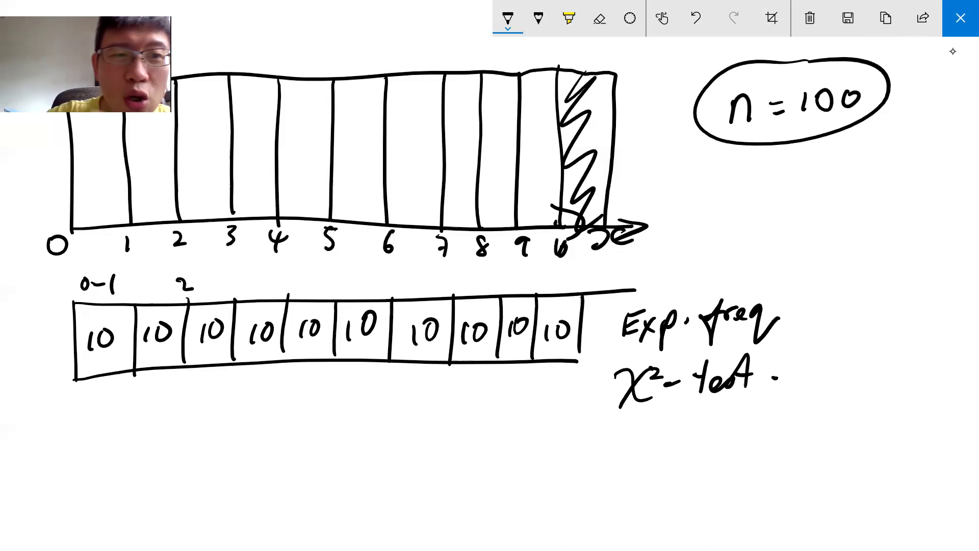
# Draw an 'Obs' row of cells below the expected counts, then close the sketch overlay
pyautogui.moveTo(75, 380)
pyautogui.mouseDown()
pyautogui.moveTo(73, 427)
pyautogui.moveTo(576, 418)
pyautogui.mouseUp()
pyautogui.moveTo(579, 360); pyautogui.dragTo(578, 424)
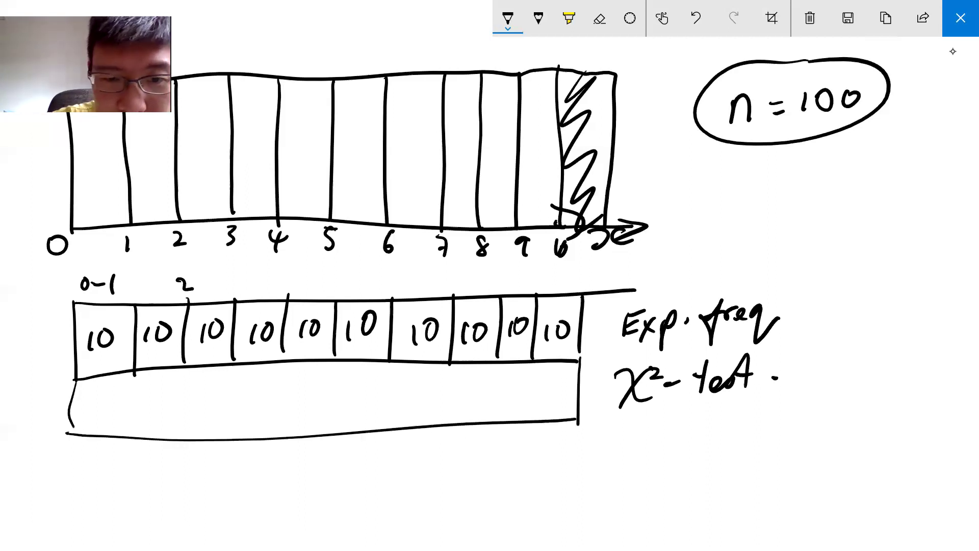
pyautogui.moveTo(22, 397)
pyautogui.mouseDown()
pyautogui.moveTo(26, 414)
pyautogui.moveTo(46, 408)
pyautogui.mouseUp()
pyautogui.moveTo(46, 393); pyautogui.dragTo(53, 406)
pyautogui.moveTo(130, 372); pyautogui.dragTo(126, 436)
pyautogui.moveTo(177, 363); pyautogui.dragTo(179, 425)
pyautogui.moveTo(239, 360); pyautogui.dragTo(238, 429)
pyautogui.moveTo(291, 354); pyautogui.dragTo(284, 422)
pyautogui.moveTo(334, 363); pyautogui.dragTo(327, 427)
pyautogui.moveTo(384, 354); pyautogui.dragTo(391, 430)
pyautogui.moveTo(447, 354); pyautogui.dragTo(447, 407)
pyautogui.moveTo(502, 351); pyautogui.dragTo(497, 419)
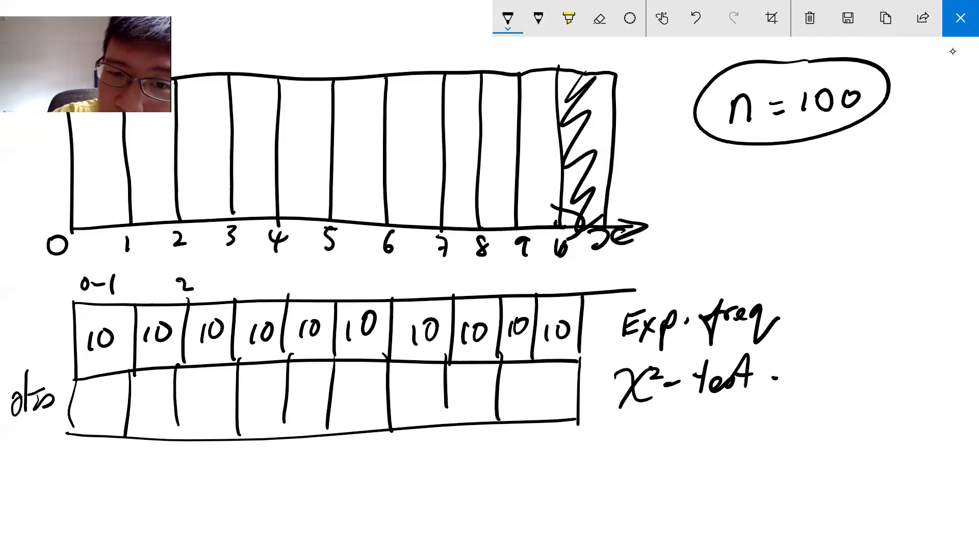
pyautogui.moveTo(537, 352); pyautogui.dragTo(534, 411)
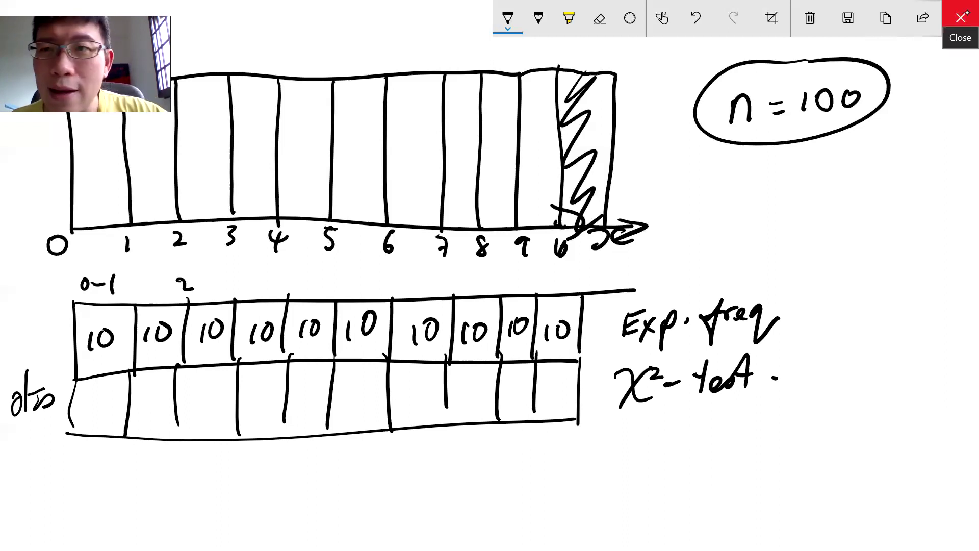
pyautogui.click(960, 17)
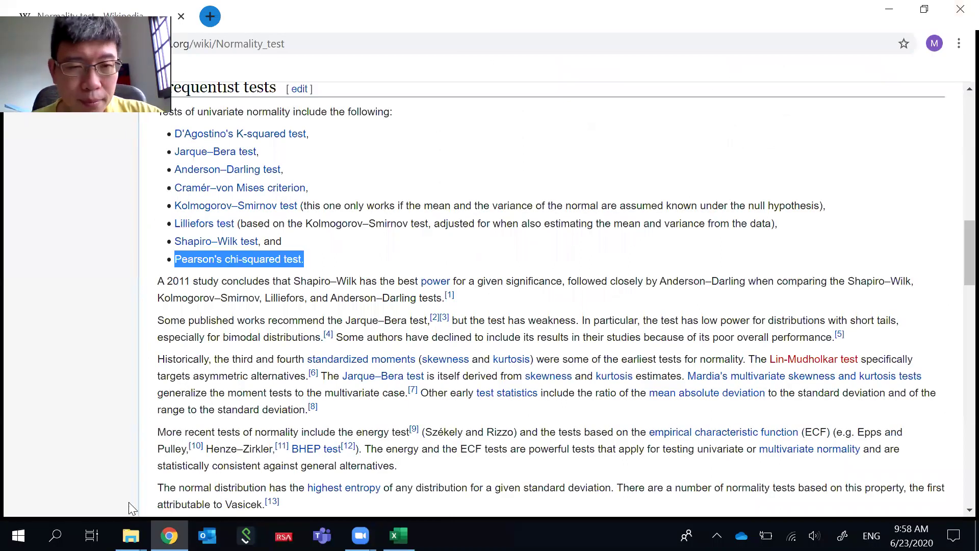
# In Excel, select and copy data columns A through E
pyautogui.click(398, 536)
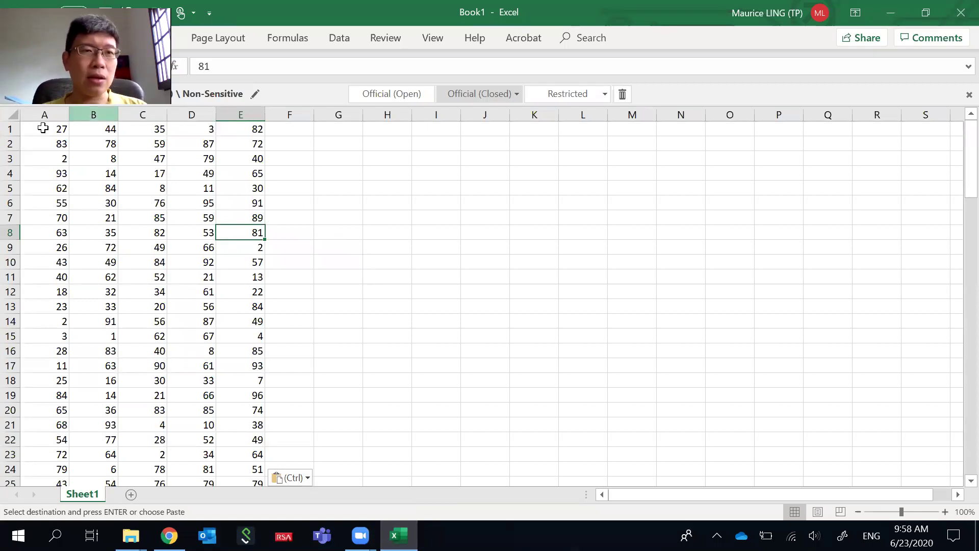
pyautogui.moveTo(40, 114); pyautogui.dragTo(244, 121)
pyautogui.hotkey('ctrl', 'c')
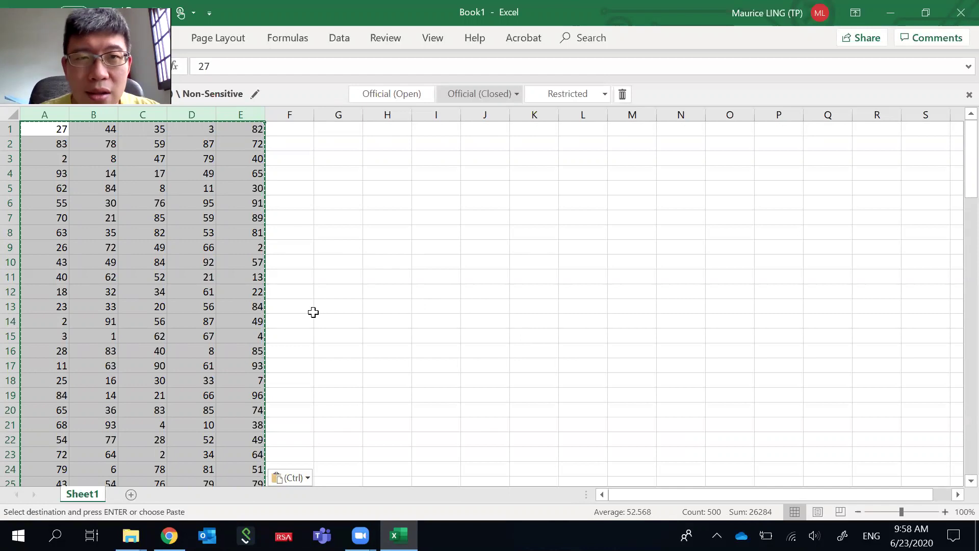
# Enter the Null hypothesis (data uniformly distributed) in G1 and the Alternate (not uniformly) in G2
pyautogui.click(355, 128)
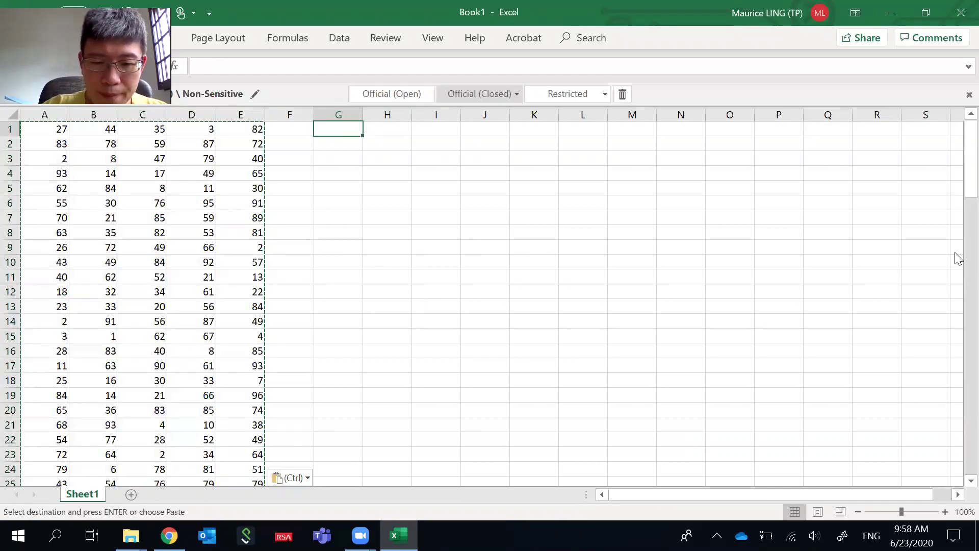
pyautogui.write('Null')
pyautogui.press('BackSpace')
pyautogui.press('BackSpace')
pyautogui.write('ll: ')
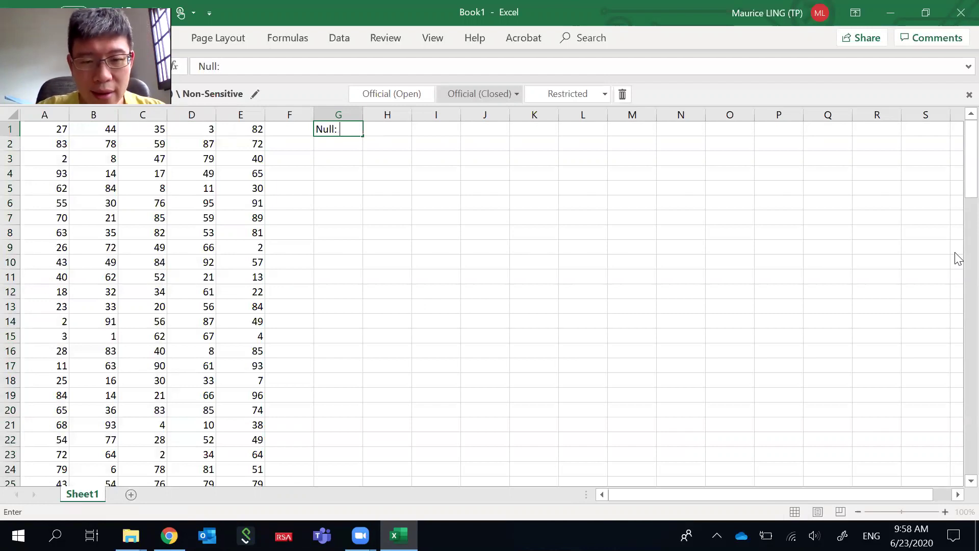
pyautogui.write('The data')
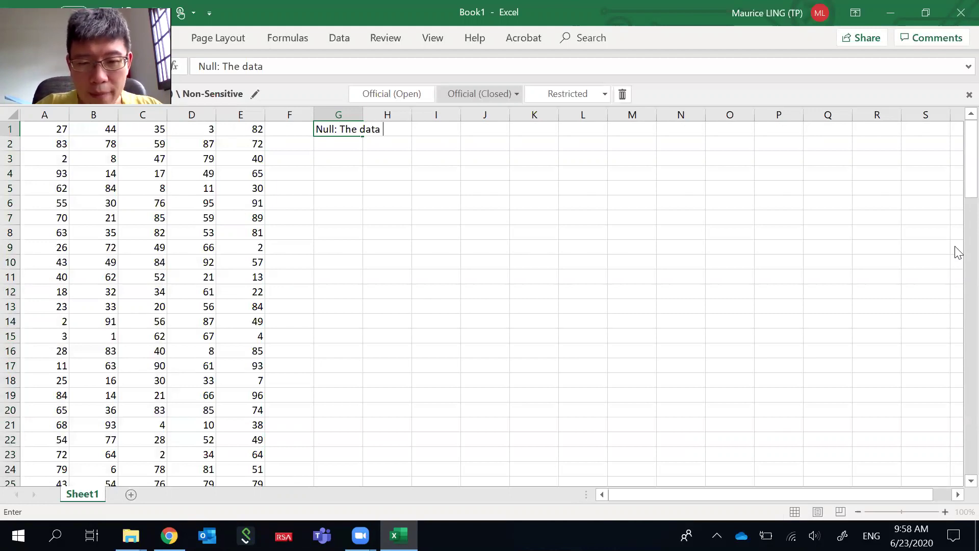
pyautogui.write(' is unif')
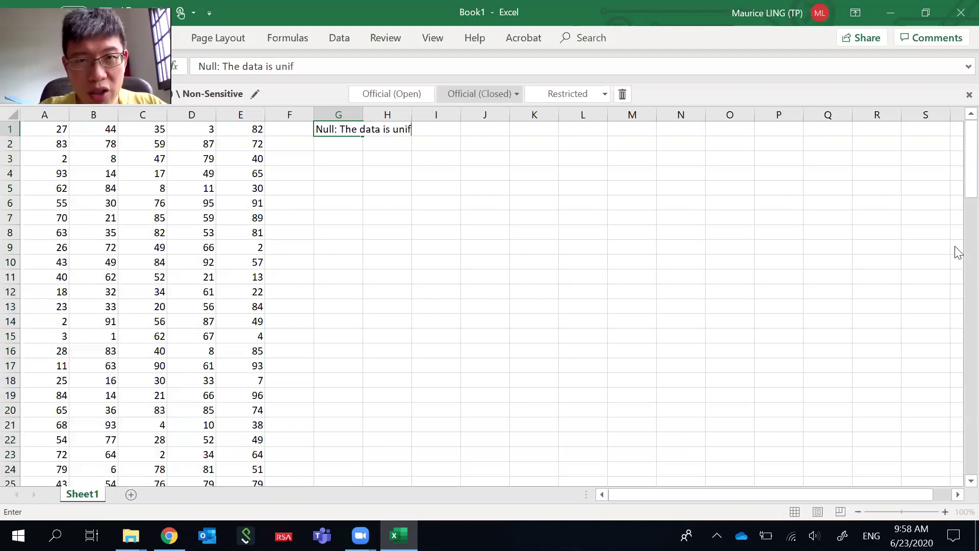
pyautogui.write('ormed distributio')
pyautogui.write('n')
pyautogui.press('BackSpace')
pyautogui.press('BackSpace')
pyautogui.press('BackSpace')
pyautogui.write('ed')
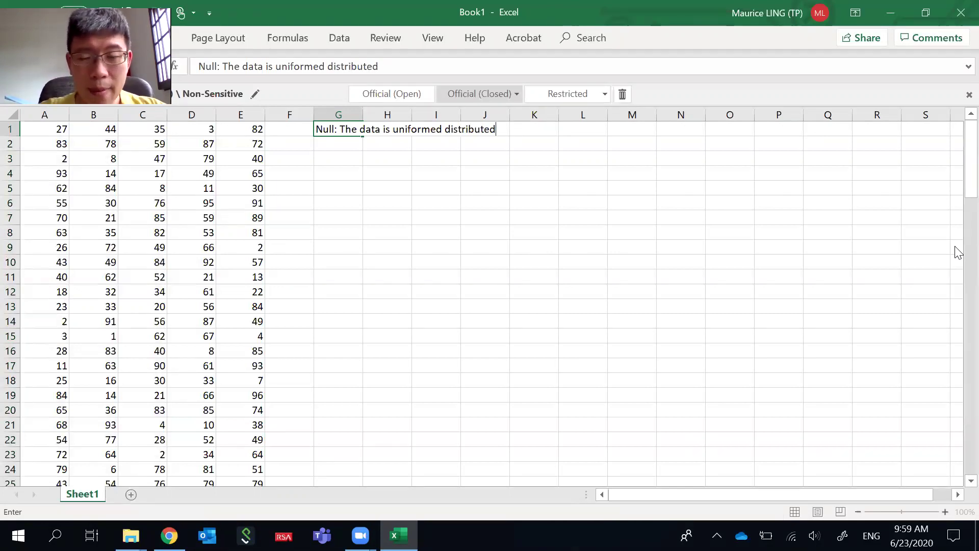
pyautogui.press('Return')
pyautogui.write('Alter')
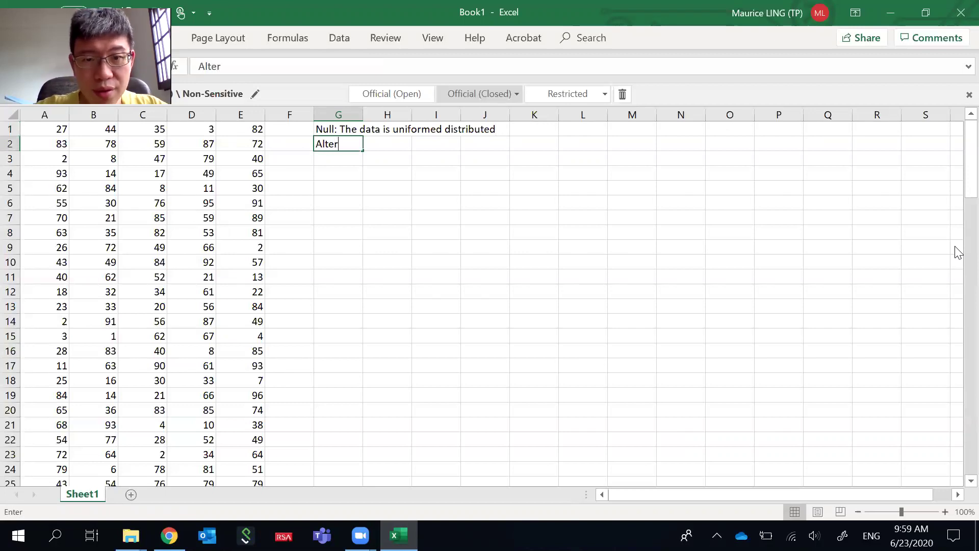
pyautogui.write('nate: The data is ')
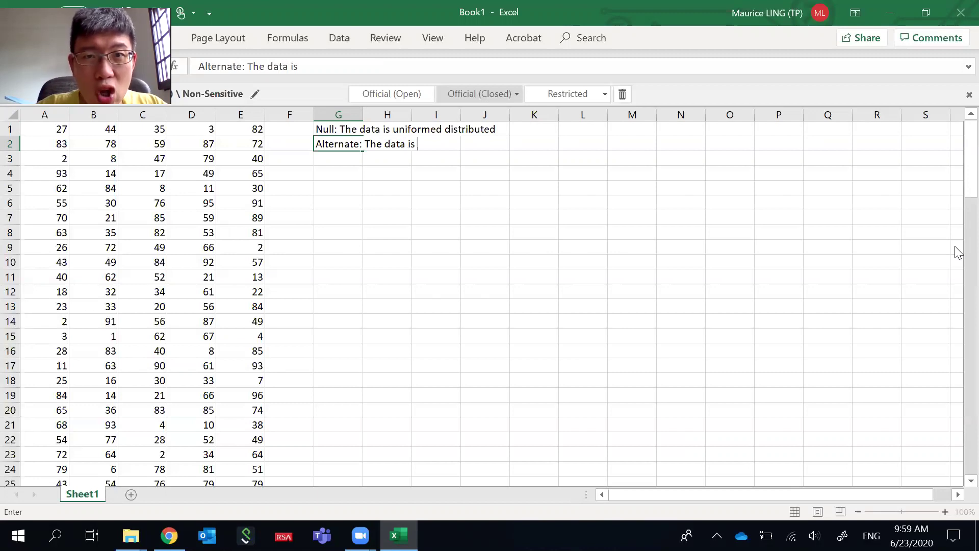
pyautogui.write('not uni')
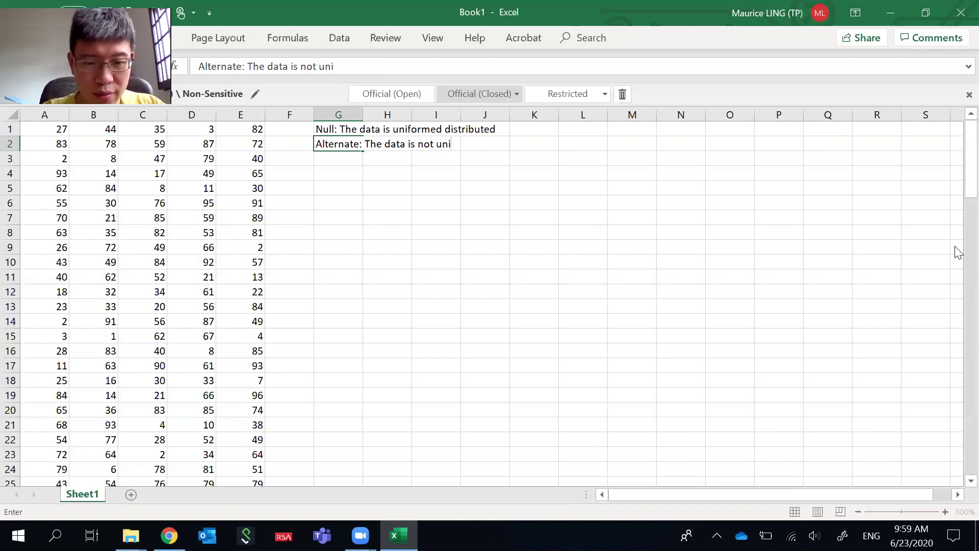
pyautogui.write('form')
pyautogui.press('BackSpace')
pyautogui.press('BackSpace')
pyautogui.press('BackSpace')
pyautogui.press('BackSpace')
pyautogui.write('fo rmly dis')
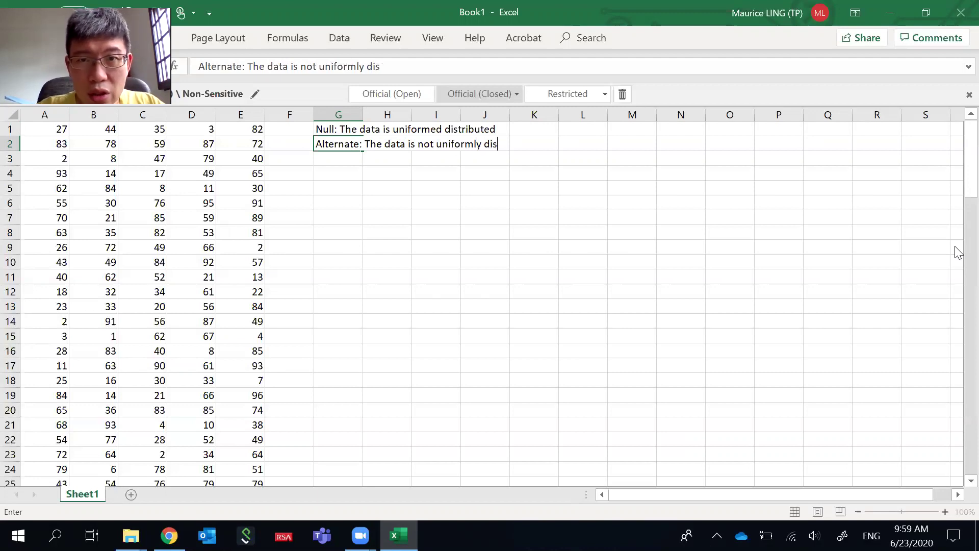
pyautogui.write('tribution')
pyautogui.click(343, 129)
# Correct 'uniformed' to 'uniformly' in the G1 null hypothesis and return to the sketch
pyautogui.click(326, 66)
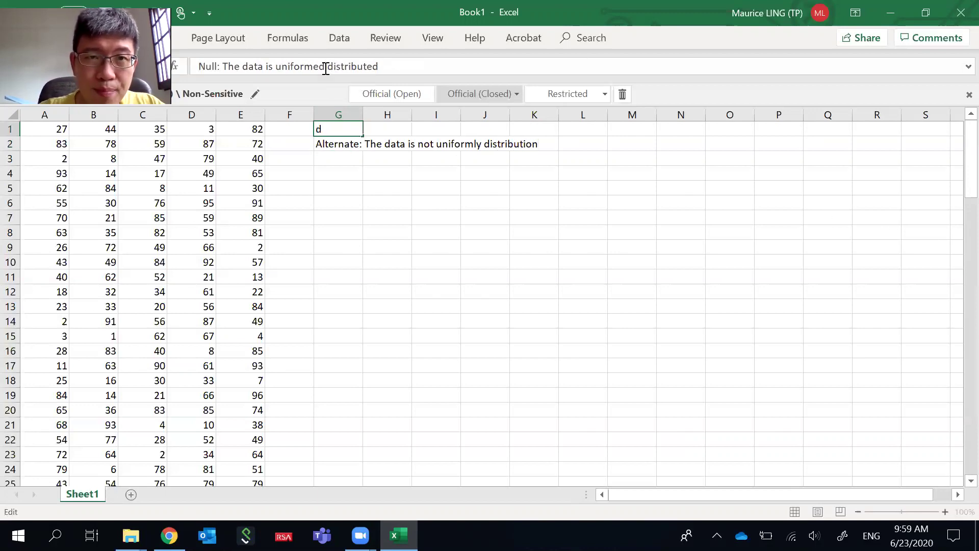
pyautogui.press('BackSpace')
pyautogui.press('BackSpace')
pyautogui.write('ly')
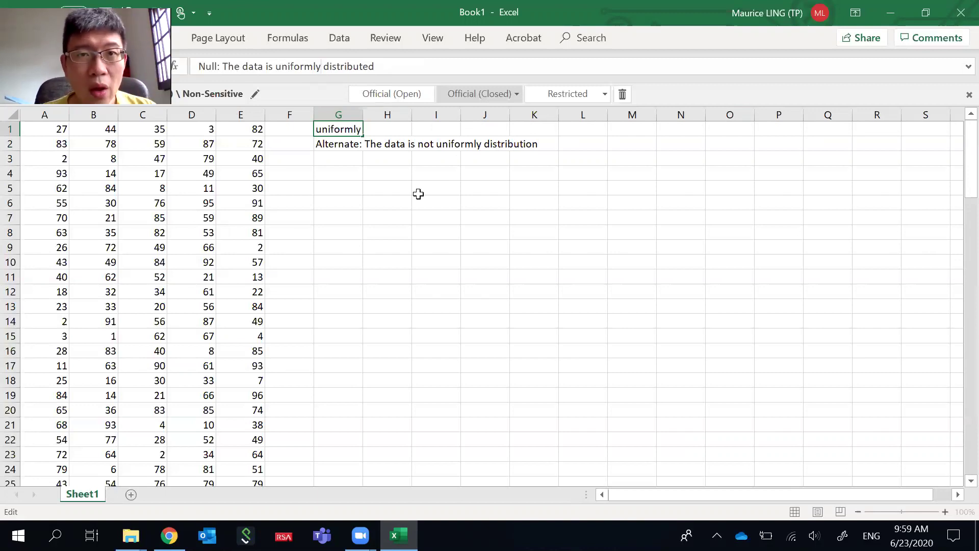
pyautogui.click(418, 193)
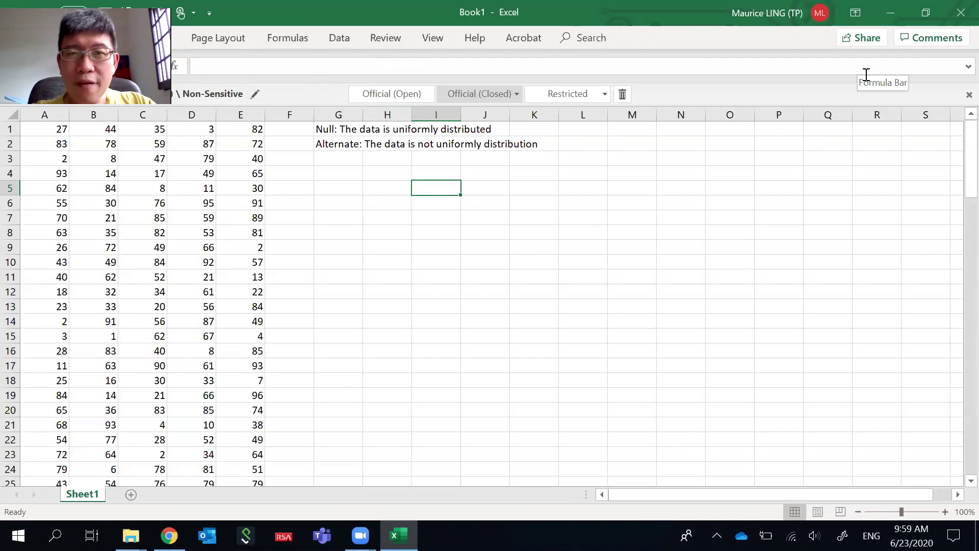
pyautogui.hotkey('alt', 'Tab')
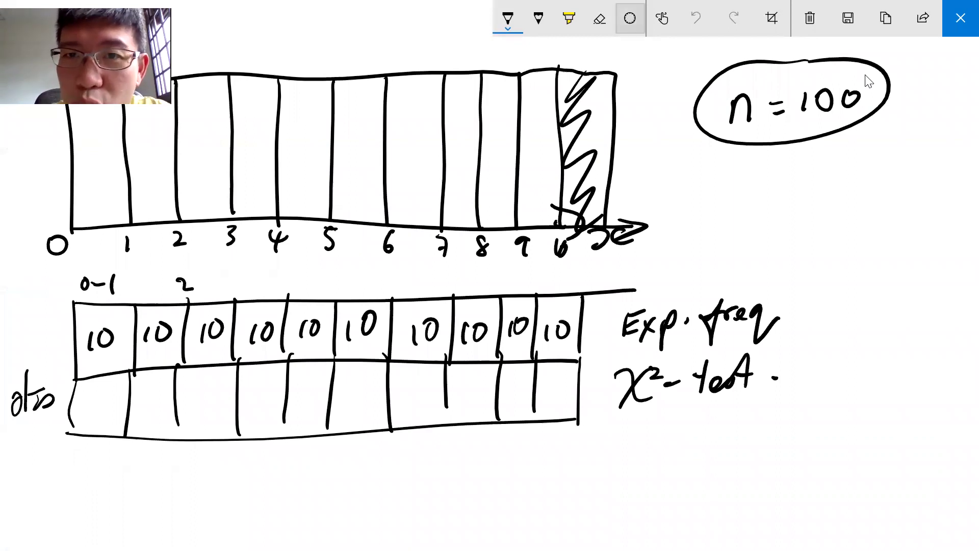
# Erase the frequency table, its labels and notes with the eraser
pyautogui.click(599, 18)
pyautogui.moveTo(86, 286)
pyautogui.mouseDown()
pyautogui.moveTo(100, 367)
pyautogui.moveTo(168, 357)
pyautogui.moveTo(224, 367)
pyautogui.moveTo(285, 331)
pyautogui.moveTo(390, 431)
pyautogui.moveTo(431, 332)
pyautogui.moveTo(739, 326)
pyautogui.moveTo(777, 378)
pyautogui.mouseUp()
pyautogui.moveTo(16, 372)
pyautogui.mouseDown()
pyautogui.moveTo(36, 408)
pyautogui.moveTo(74, 434)
pyautogui.mouseUp()
# With the ballpoint pen, draw axes, a bell curve, and nine vertical bin lines beneath it
pyautogui.click(507, 18)
pyautogui.moveTo(64, 322)
pyautogui.mouseDown()
pyautogui.moveTo(71, 392)
pyautogui.moveTo(62, 512)
pyautogui.moveTo(646, 485)
pyautogui.moveTo(622, 497)
pyautogui.mouseUp()
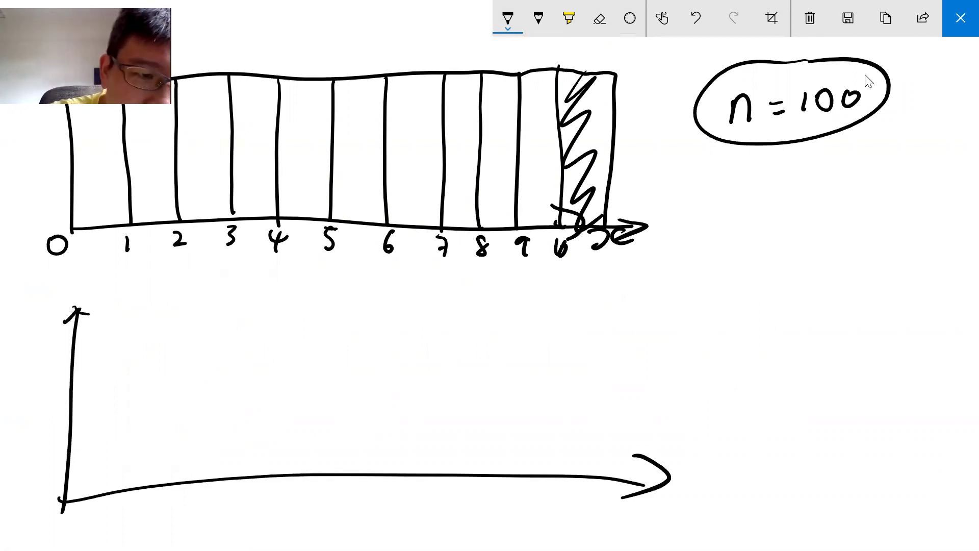
pyautogui.moveTo(64, 483)
pyautogui.mouseDown()
pyautogui.moveTo(255, 357)
pyautogui.moveTo(513, 354)
pyautogui.moveTo(691, 467)
pyautogui.mouseUp()
pyautogui.moveTo(134, 451); pyautogui.dragTo(131, 490)
pyautogui.moveTo(196, 401); pyautogui.dragTo(196, 477)
pyautogui.moveTo(265, 358); pyautogui.dragTo(253, 478)
pyautogui.moveTo(335, 317); pyautogui.dragTo(319, 485)
pyautogui.moveTo(386, 305); pyautogui.dragTo(390, 485)
pyautogui.moveTo(449, 327); pyautogui.dragTo(445, 463)
pyautogui.moveTo(510, 360); pyautogui.dragTo(506, 465)
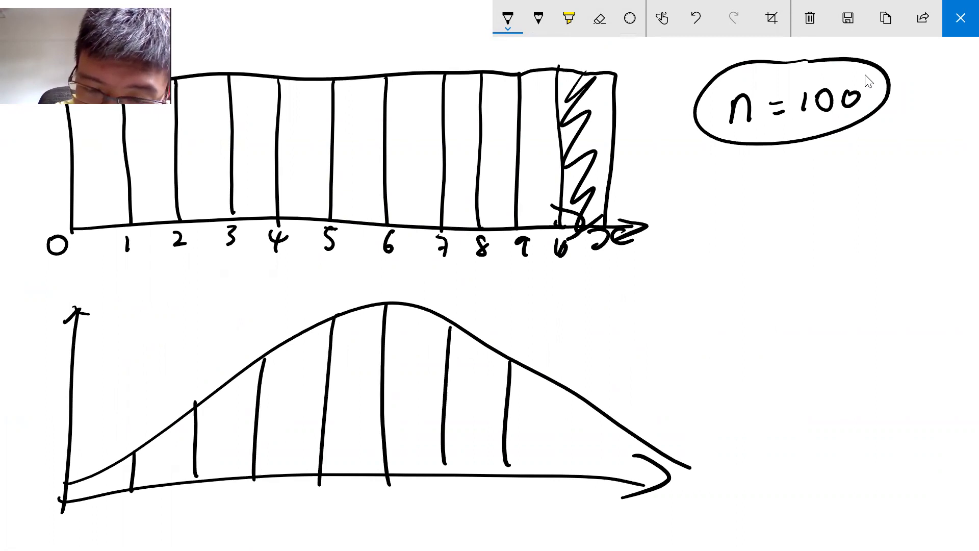
pyautogui.moveTo(561, 387); pyautogui.dragTo(555, 474)
pyautogui.moveTo(603, 411); pyautogui.dragTo(600, 475)
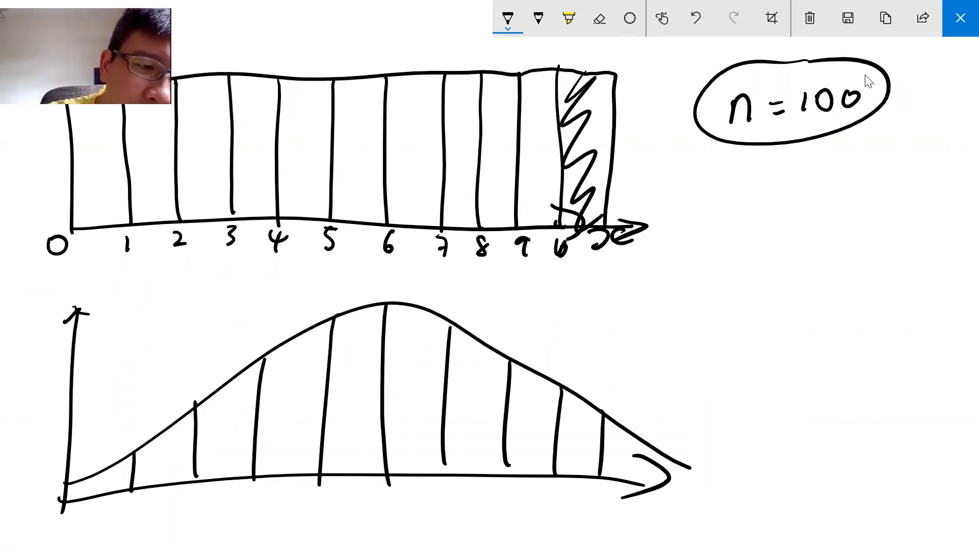
# Write 'n = 100' beside the curve and add question-marked arrows over the leftmost bins
pyautogui.moveTo(768, 334)
pyautogui.mouseDown()
pyautogui.moveTo(784, 352)
pyautogui.moveTo(803, 341)
pyautogui.mouseUp()
pyautogui.moveTo(793, 346)
pyautogui.mouseDown()
pyautogui.moveTo(822, 351)
pyautogui.moveTo(850, 331)
pyautogui.moveTo(875, 330)
pyautogui.mouseUp()
pyautogui.moveTo(103, 426); pyautogui.dragTo(98, 474)
pyautogui.moveTo(89, 383); pyautogui.dragTo(94, 400)
pyautogui.click(105, 408)
pyautogui.moveTo(164, 405); pyautogui.dragTo(161, 456)
pyautogui.moveTo(165, 386); pyautogui.dragTo(163, 411)
pyautogui.moveTo(155, 438); pyautogui.dragTo(173, 437)
pyautogui.moveTo(144, 345)
pyautogui.mouseDown()
pyautogui.moveTo(158, 339)
pyautogui.moveTo(158, 352)
pyautogui.mouseUp()
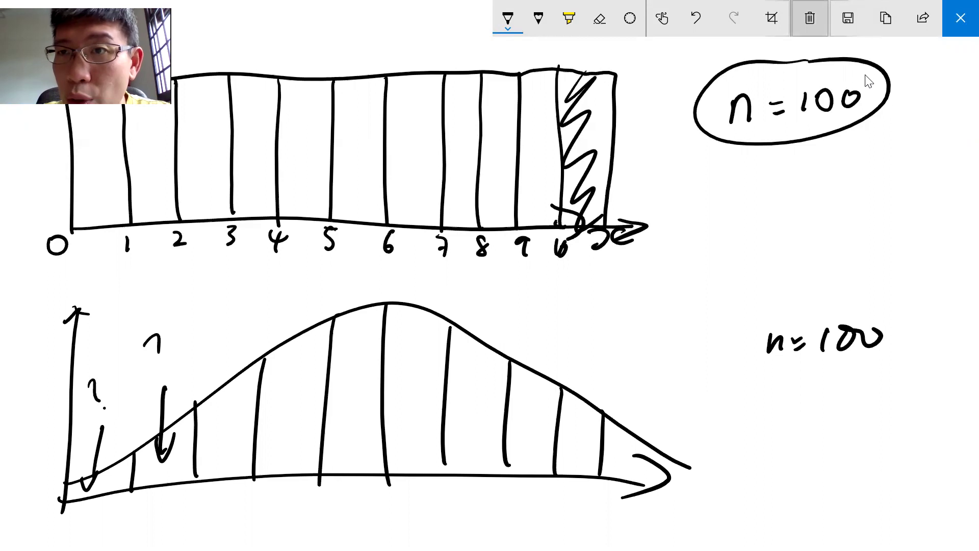
# Clear all ink and draw new axes with a steadily decaying curve
pyautogui.click(810, 18)
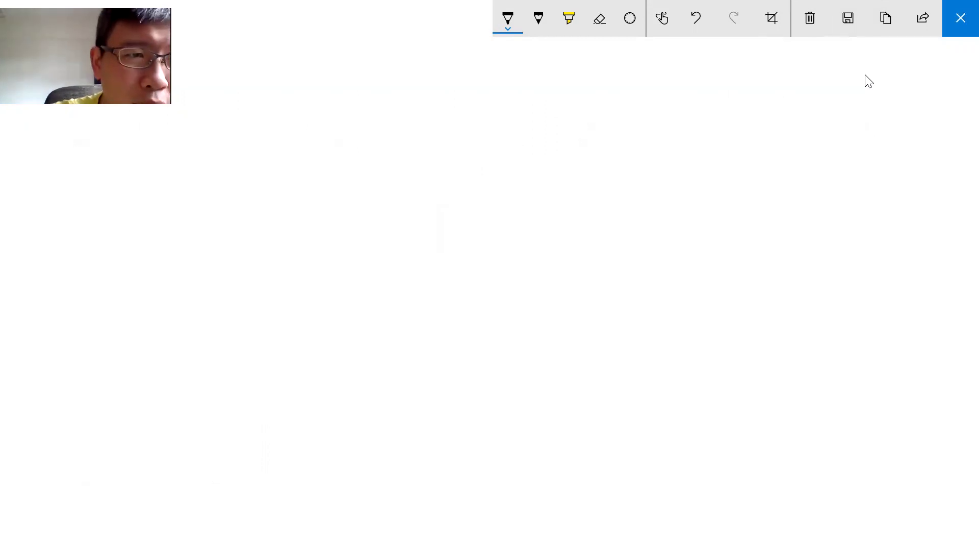
pyautogui.moveTo(90, 107)
pyautogui.mouseDown()
pyautogui.moveTo(85, 304)
pyautogui.moveTo(287, 315)
pyautogui.moveTo(761, 307)
pyautogui.moveTo(776, 339)
pyautogui.mouseUp()
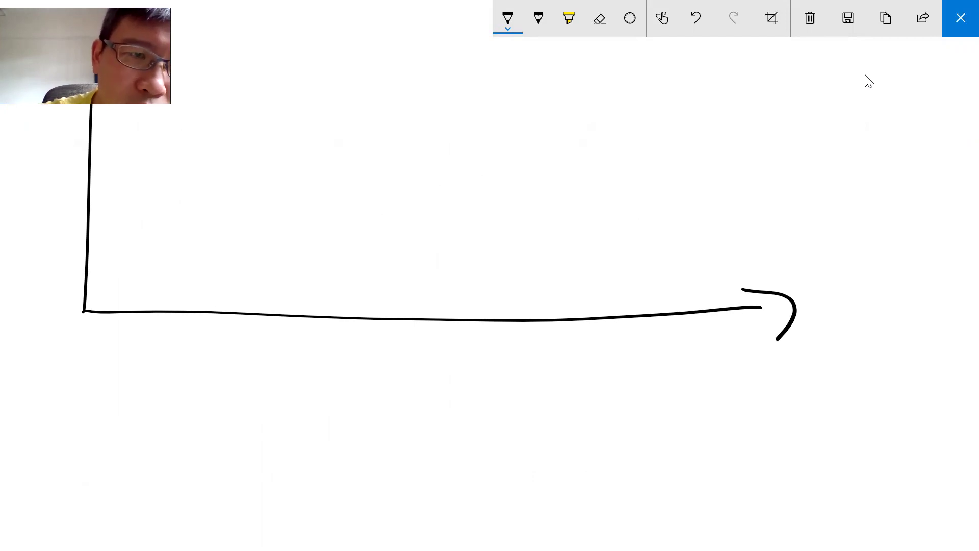
pyautogui.moveTo(136, 117)
pyautogui.mouseDown()
pyautogui.moveTo(262, 183)
pyautogui.moveTo(520, 262)
pyautogui.moveTo(808, 278)
pyautogui.mouseUp()
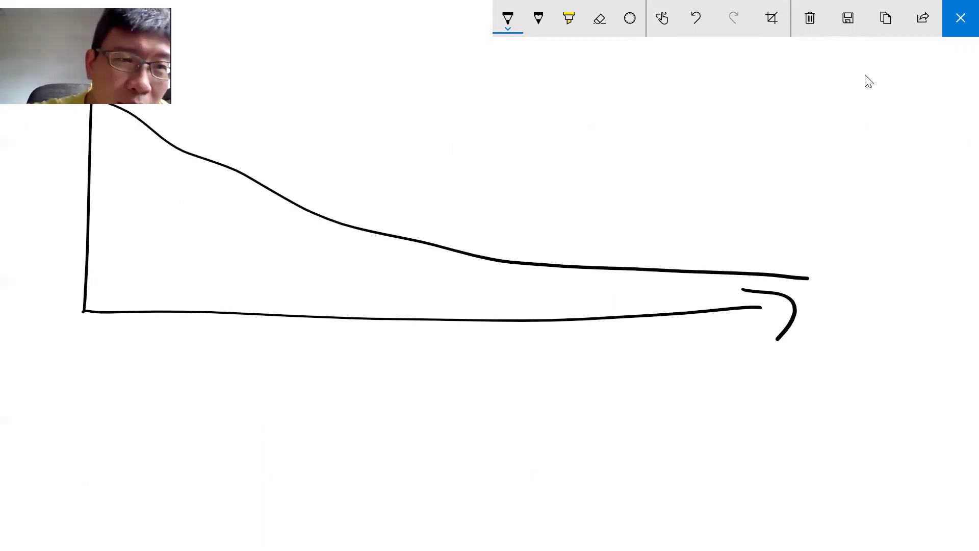
# Divide the area under the curve into bins with eleven vertical lines
pyautogui.moveTo(157, 126); pyautogui.dragTo(165, 326)
pyautogui.moveTo(222, 168); pyautogui.dragTo(220, 305)
pyautogui.moveTo(289, 208); pyautogui.dragTo(293, 319)
pyautogui.moveTo(345, 225); pyautogui.dragTo(343, 305)
pyautogui.moveTo(407, 231); pyautogui.dragTo(409, 307)
pyautogui.moveTo(454, 246); pyautogui.dragTo(459, 313)
pyautogui.moveTo(493, 265); pyautogui.dragTo(503, 318)
pyautogui.moveTo(555, 262); pyautogui.dragTo(560, 306)
pyautogui.moveTo(598, 272); pyautogui.dragTo(599, 312)
pyautogui.moveTo(651, 276); pyautogui.dragTo(658, 316)
pyautogui.moveTo(702, 270); pyautogui.dragTo(708, 303)
# Put question marks in the first two bins and return to the Excel workbook
pyautogui.moveTo(105, 216); pyautogui.dragTo(118, 239)
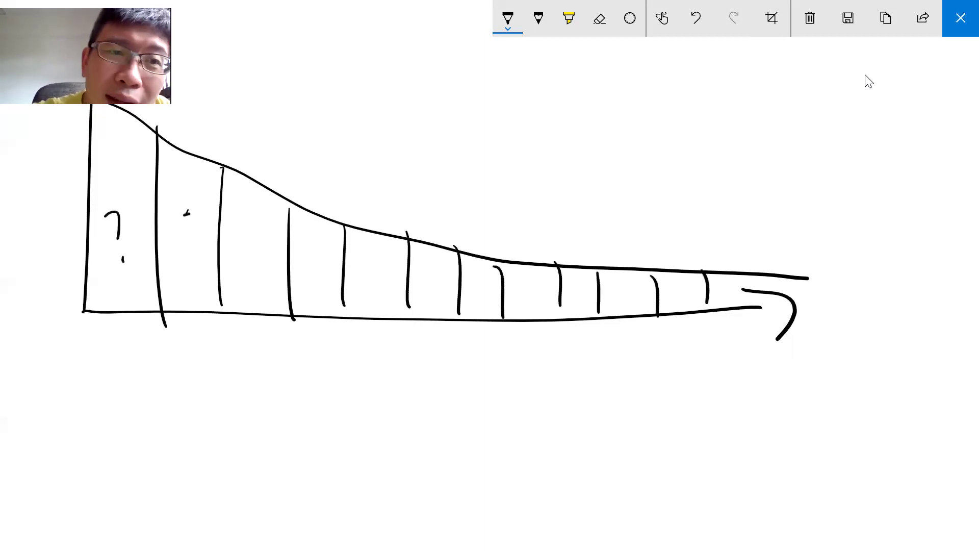
pyautogui.moveTo(187, 213); pyautogui.dragTo(197, 239)
pyautogui.moveTo(196, 257); pyautogui.dragTo(196, 260)
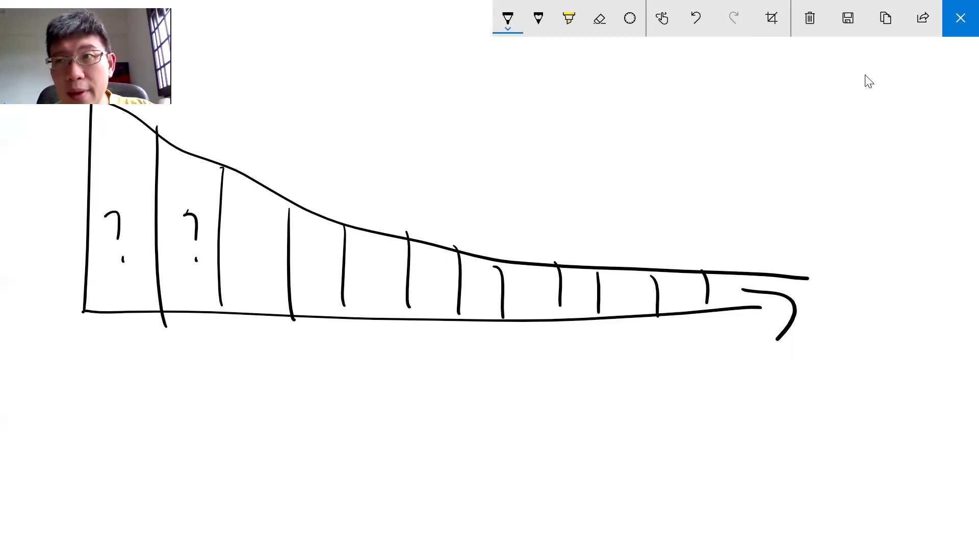
pyautogui.hotkey('alt', 'Tab')
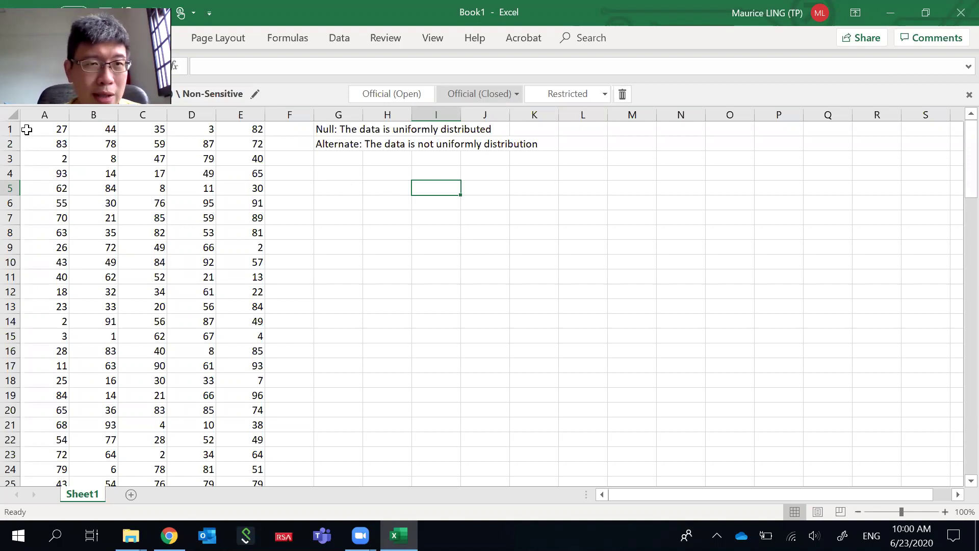
# Label G4 'Min' and enter =MIN(A:E) beside it, giving 1
pyautogui.click(332, 176)
pyautogui.write('Ma')
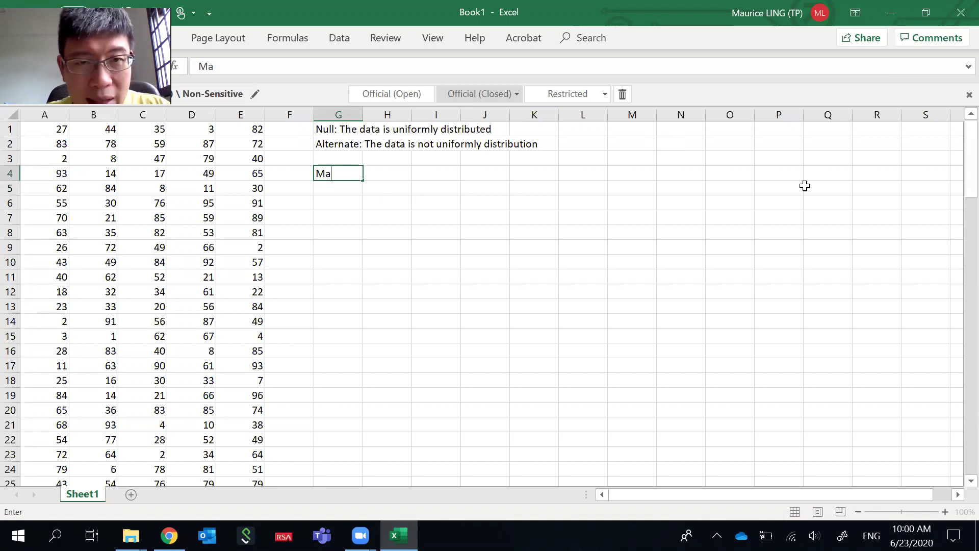
pyautogui.write('x')
pyautogui.press('BackSpace')
pyautogui.press('BackSpace')
pyautogui.write('min')
pyautogui.press('BackSpace')
pyautogui.press('BackSpace')
pyautogui.write('in')
pyautogui.press('Tab')
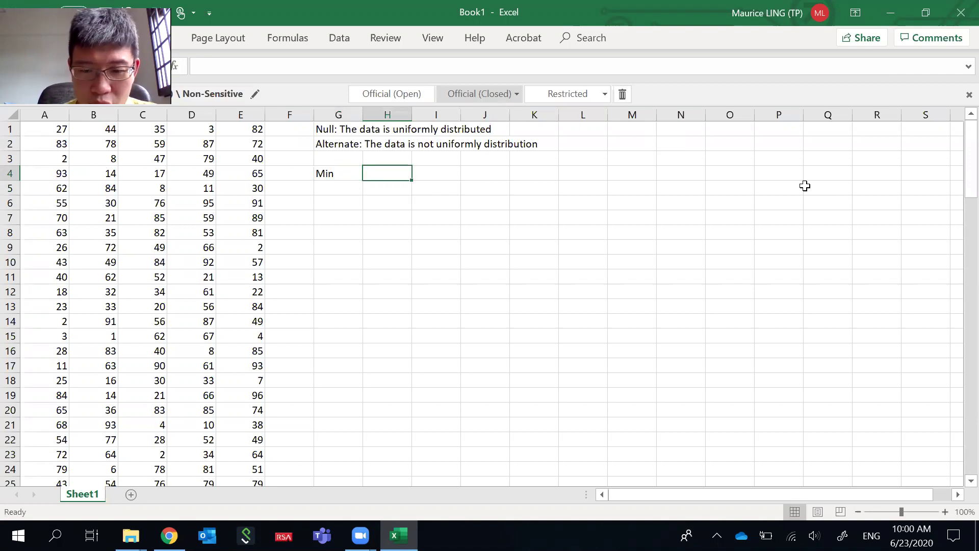
pyautogui.write('=min(')
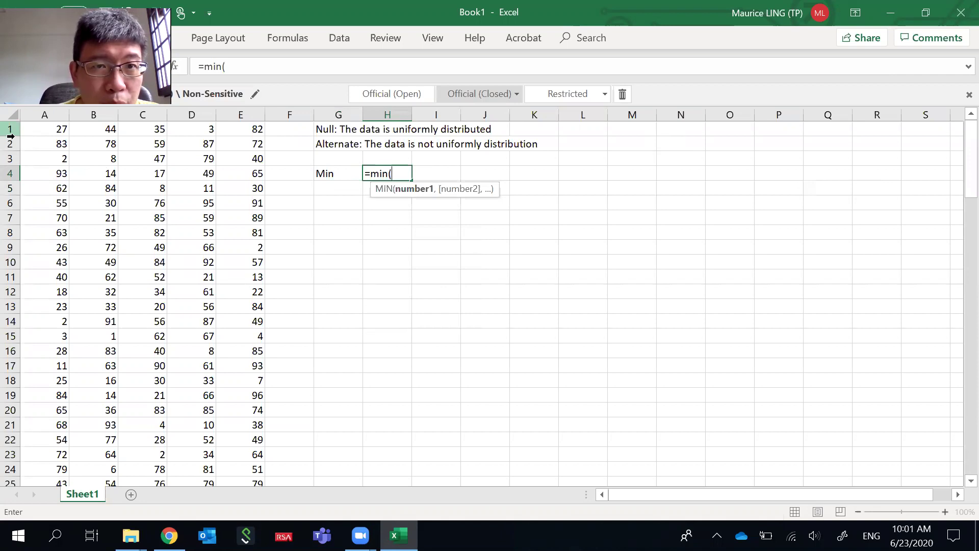
pyautogui.moveTo(45, 115); pyautogui.dragTo(241, 116)
pyautogui.write(')')
pyautogui.press('Return')
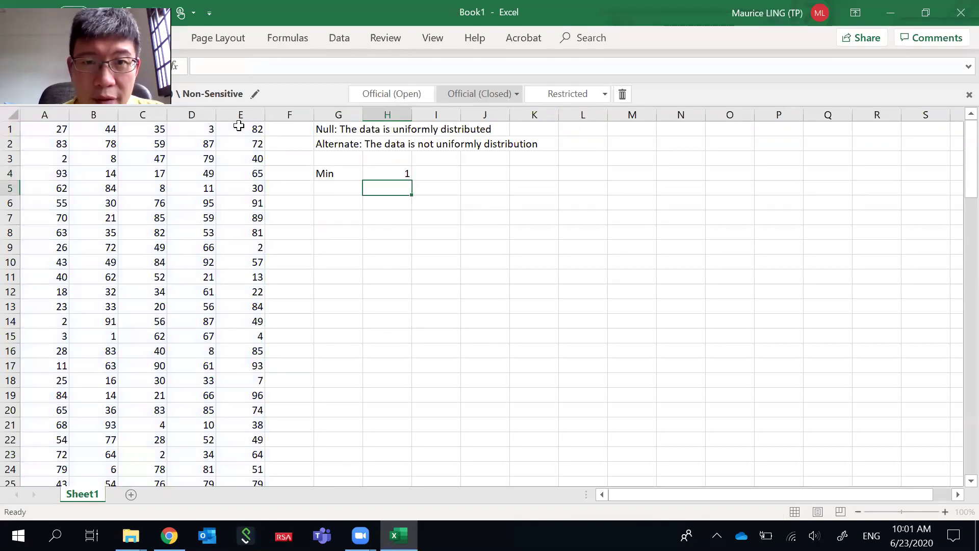
# Add a 'Max' label with =MAX(A:E) showing 100, then clear the Min and Max cells
pyautogui.press('Left')
pyautogui.write('max')
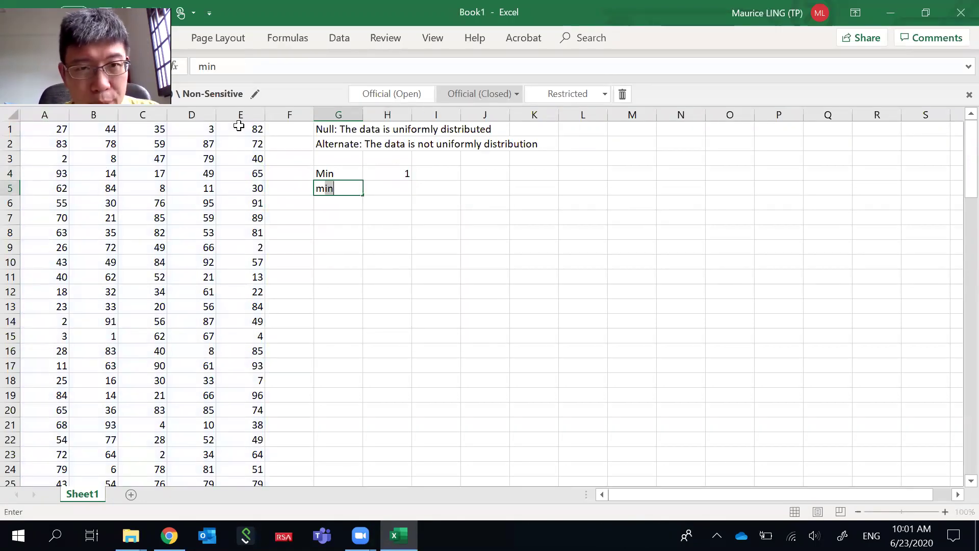
pyautogui.press('BackSpace')
pyautogui.press('BackSpace')
pyautogui.press('BackSpace')
pyautogui.write('Max')
pyautogui.press('Tab')
pyautogui.write('=')
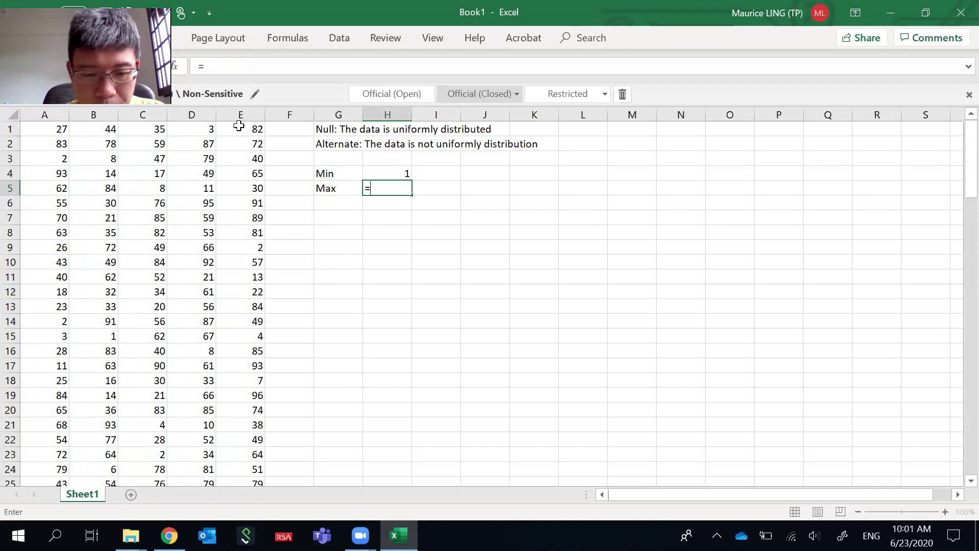
pyautogui.write('max(')
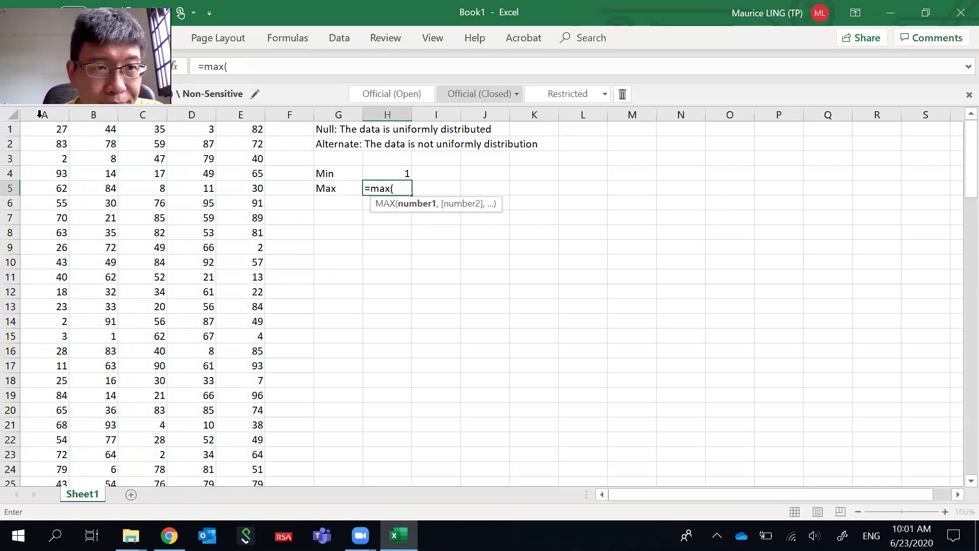
pyautogui.moveTo(39, 113); pyautogui.dragTo(245, 127)
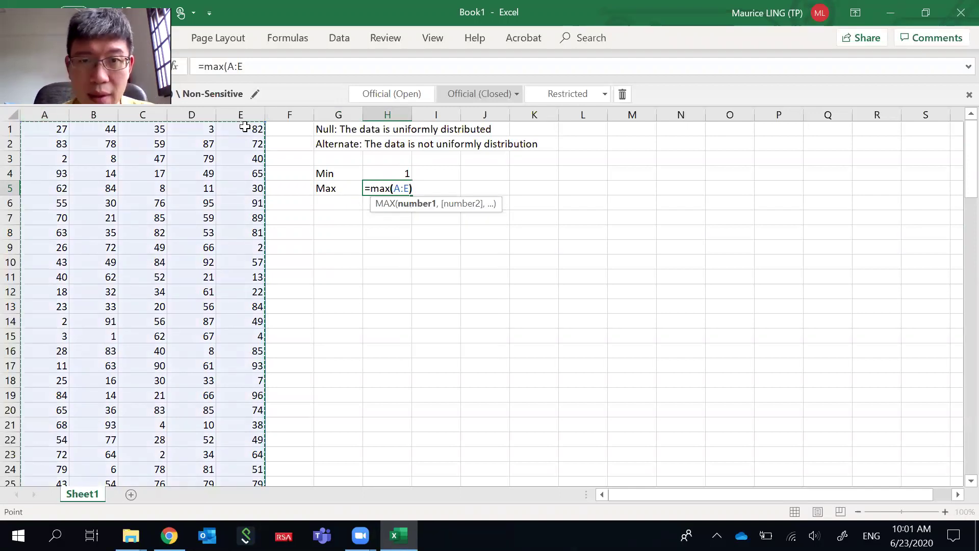
pyautogui.press('Return')
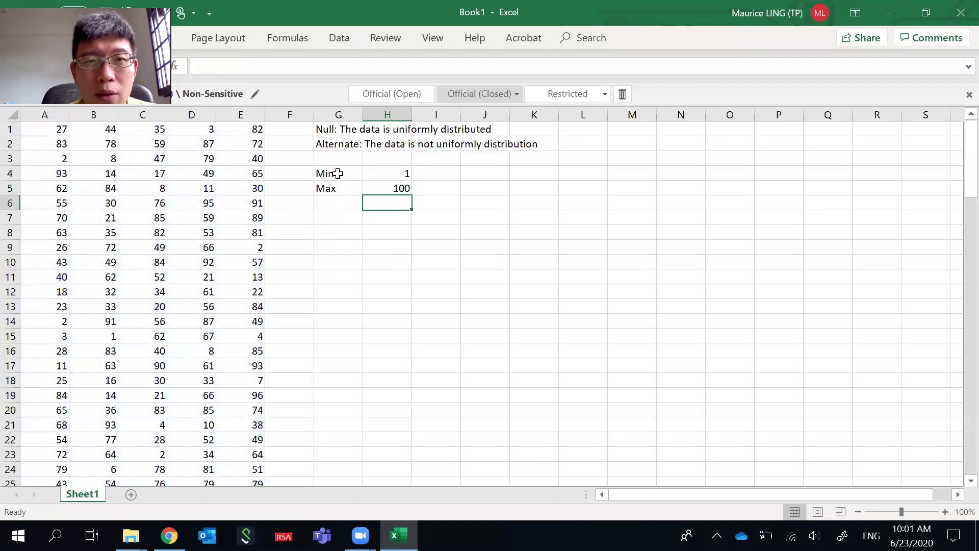
pyautogui.moveTo(338, 173); pyautogui.dragTo(386, 186)
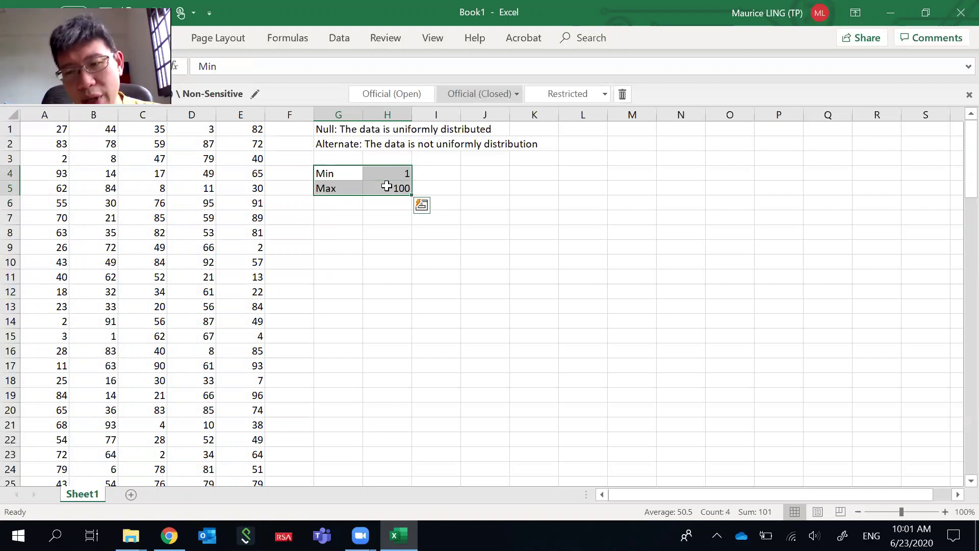
pyautogui.press('Delete')
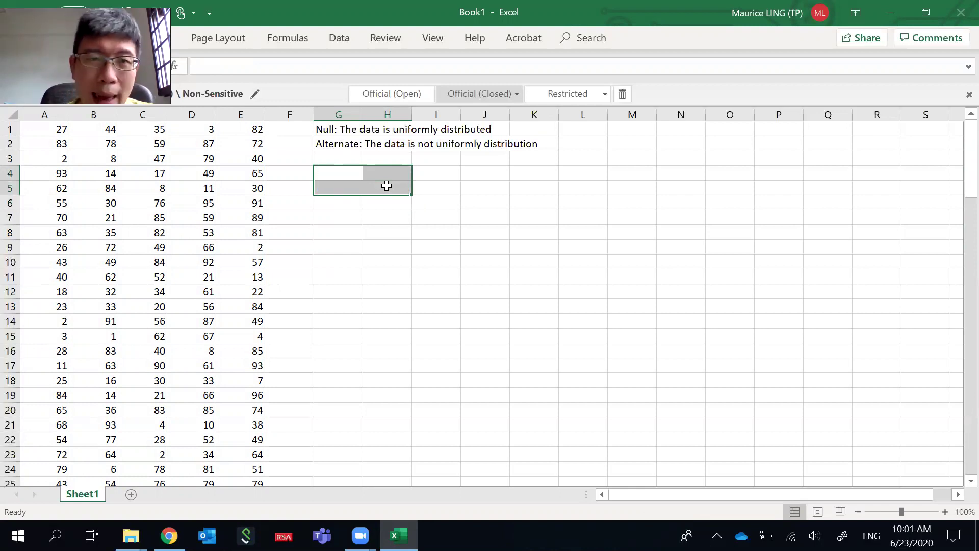
# Enter the 'Bins' heading in G4, then 0-9 and '10-19 so it stays text
pyautogui.click(343, 176)
pyautogui.write('Bins')
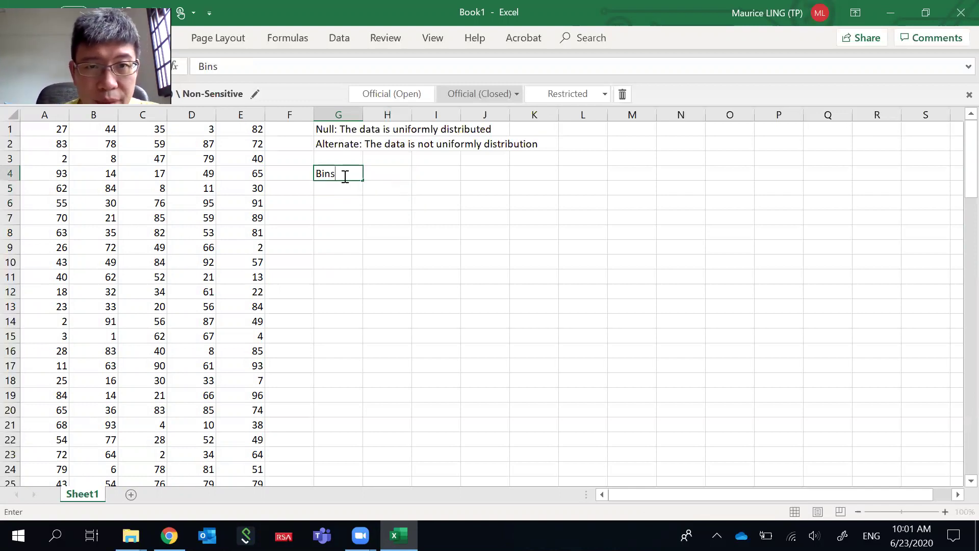
pyautogui.press('Return')
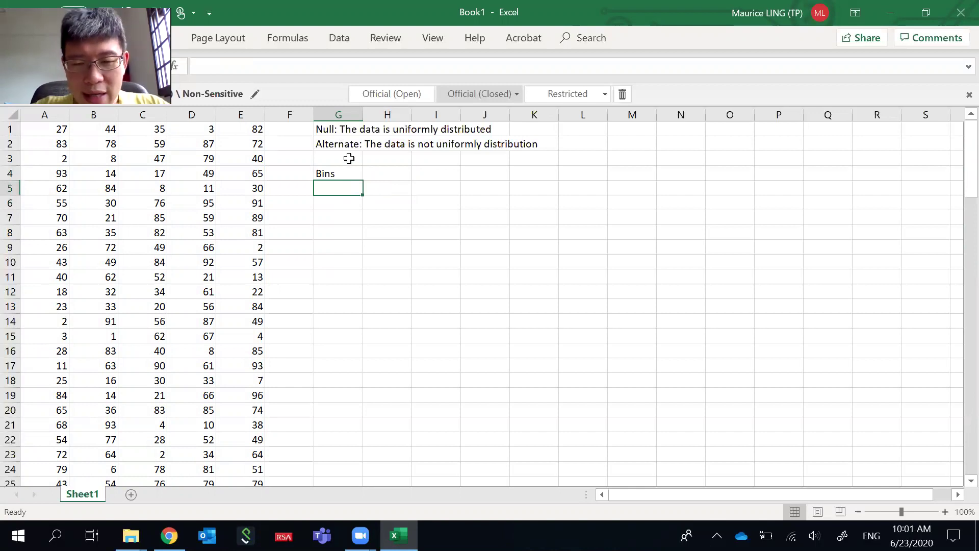
pyautogui.write('0-9')
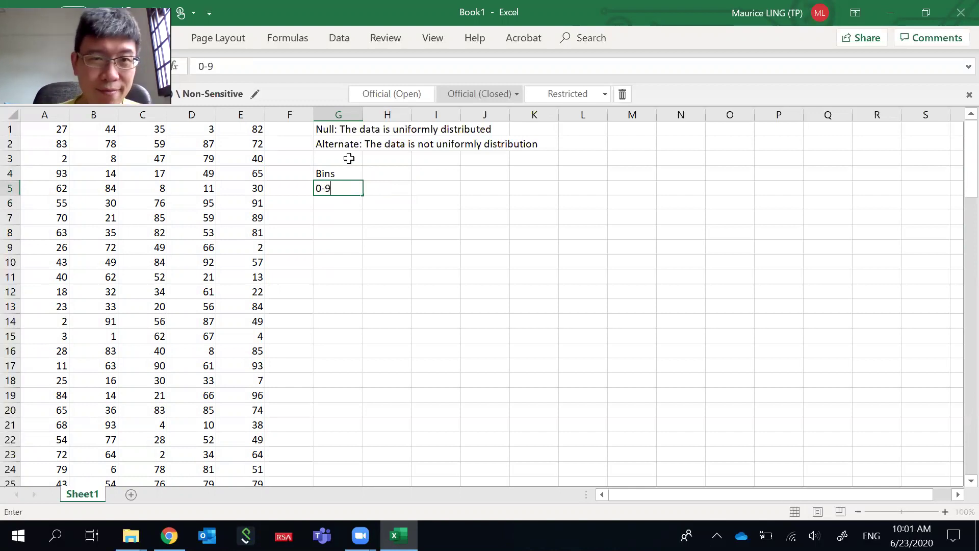
pyautogui.press('Return')
pyautogui.write('10-')
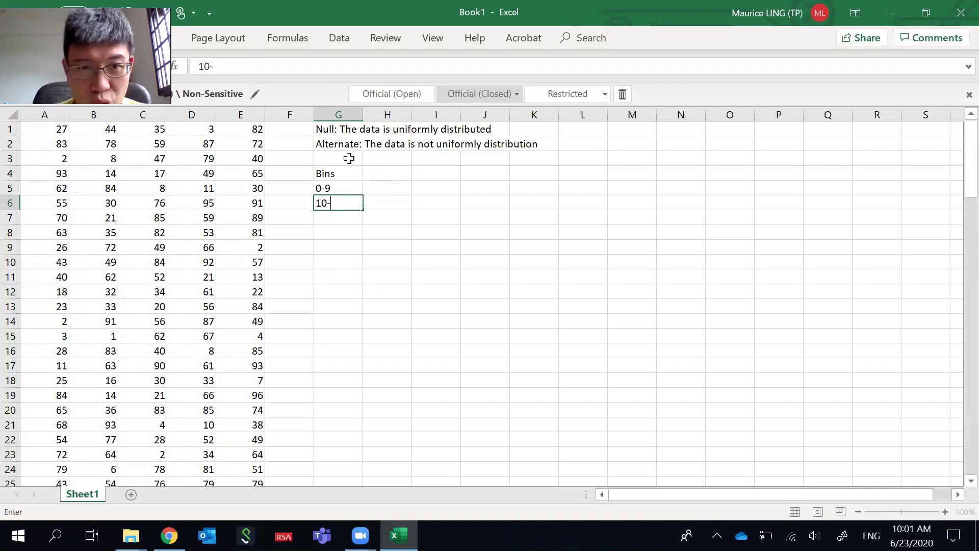
pyautogui.write('19')
pyautogui.press('Return')
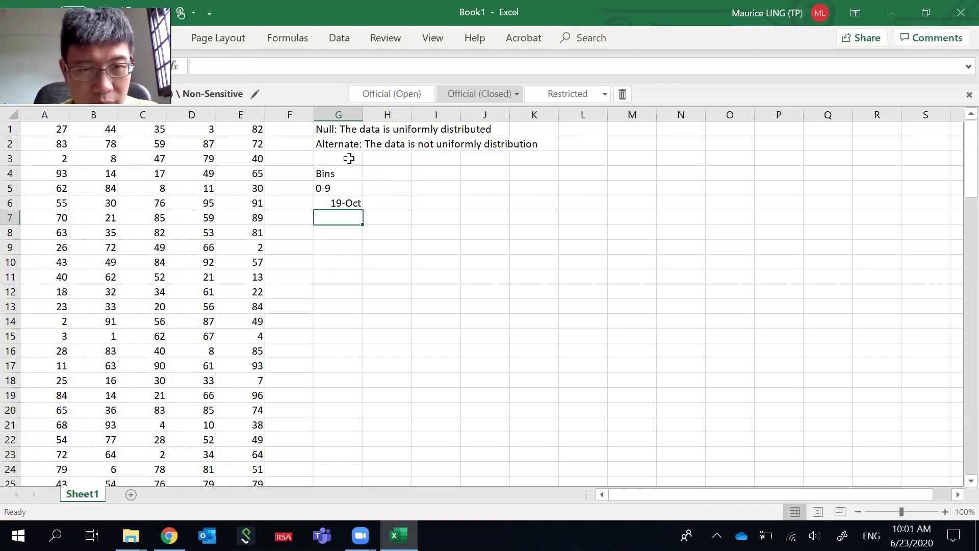
pyautogui.press('Up')
pyautogui.write('1')
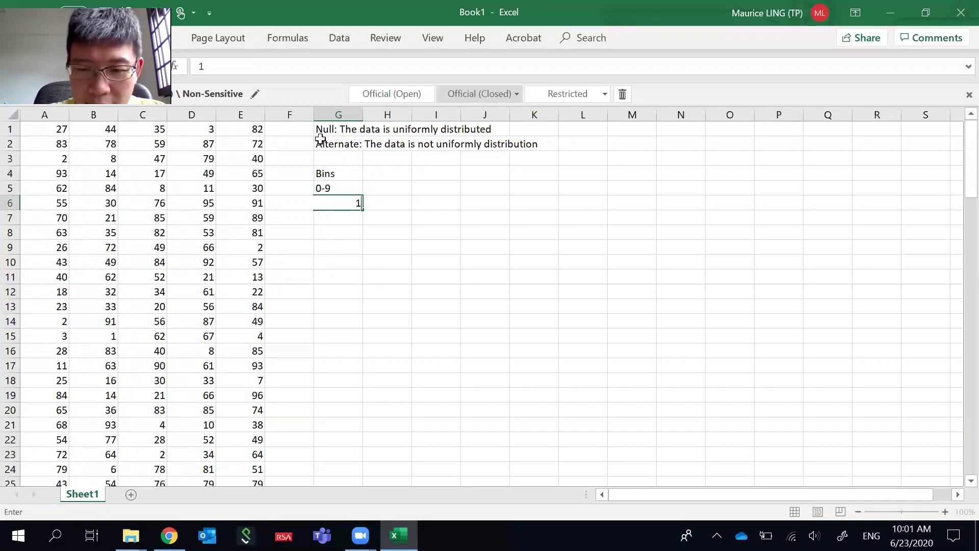
pyautogui.write('0-19')
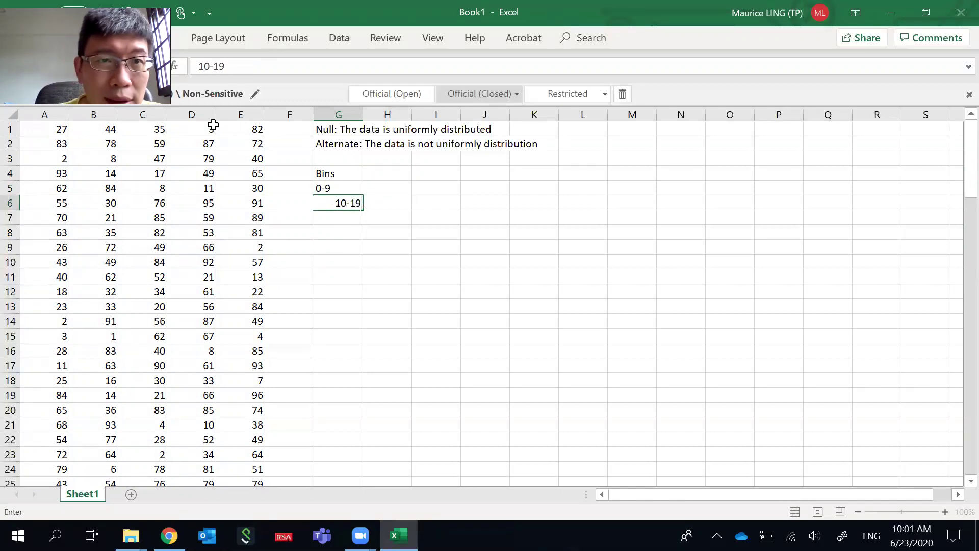
pyautogui.click(201, 66)
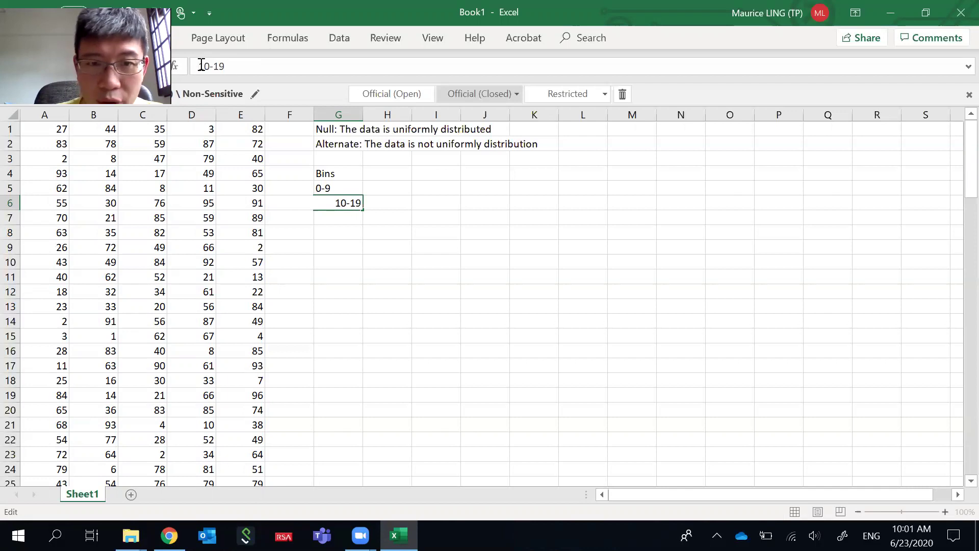
pyautogui.write("'")
pyautogui.press('Return')
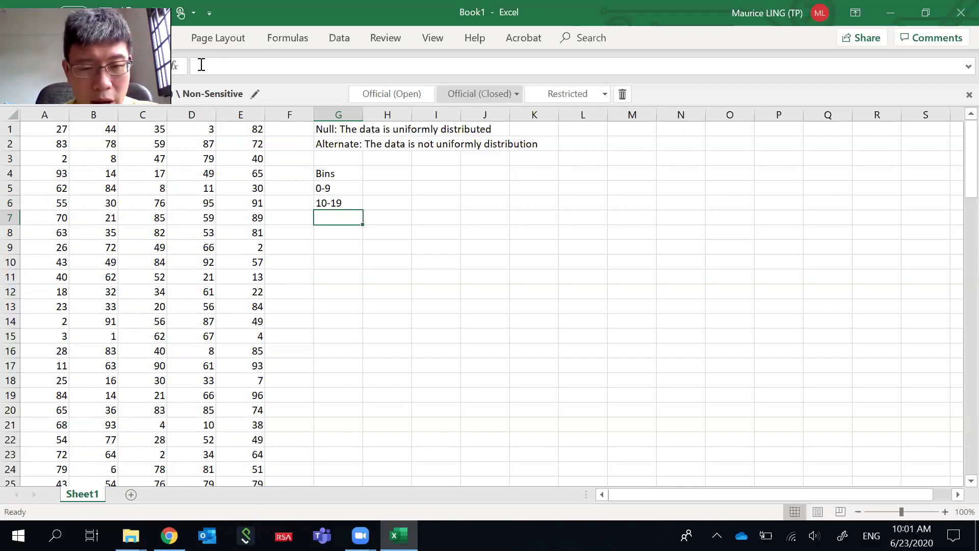
# Fill in the remaining bin labels 20-29 through 90-100
pyautogui.write('2')
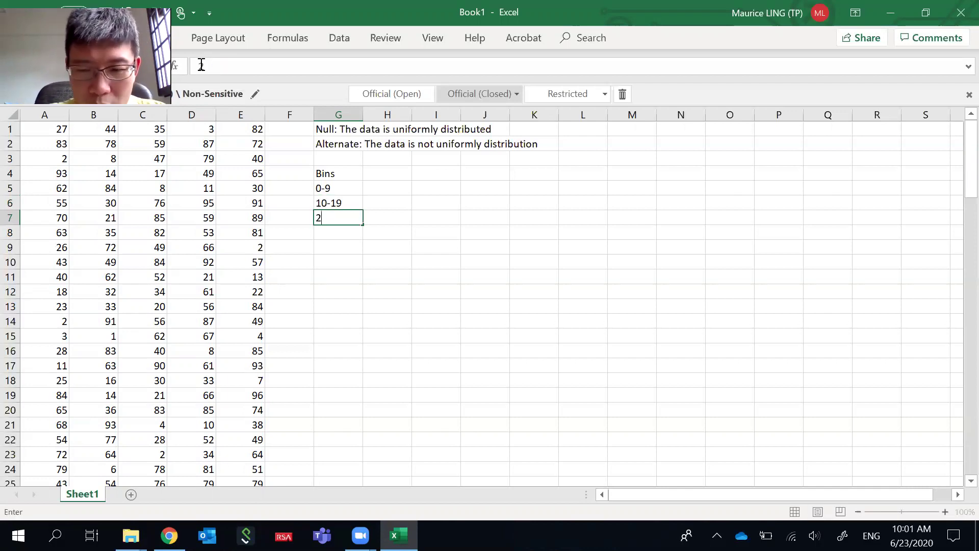
pyautogui.write('0-29')
pyautogui.press('Return')
pyautogui.write('3039')
pyautogui.press('Return')
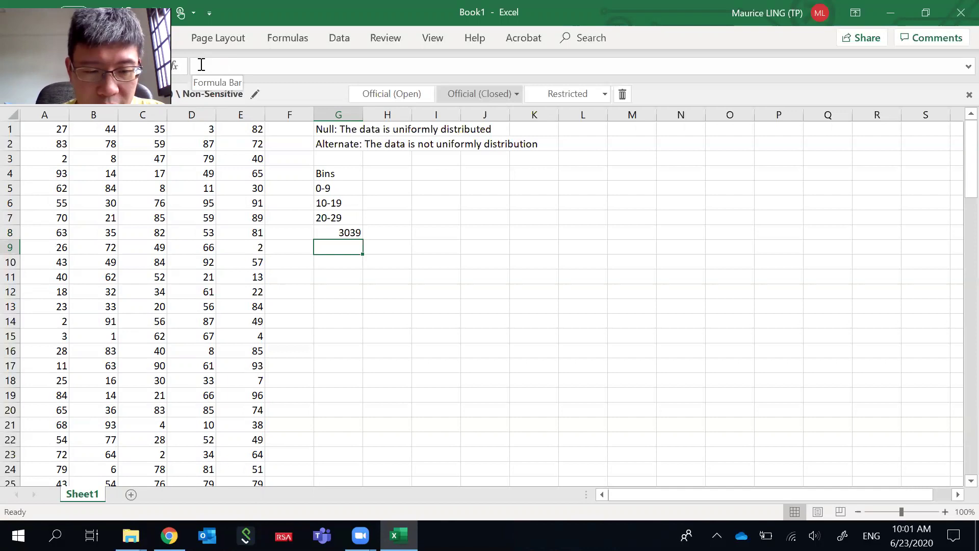
pyautogui.press('Up')
pyautogui.write('30-39')
pyautogui.press('Return')
pyautogui.write('40-49')
pyautogui.press('Return')
pyautogui.write('50-59')
pyautogui.press('Return')
pyautogui.write('60-69')
pyautogui.press('Return')
pyautogui.write('70-79')
pyautogui.press('Return')
pyautogui.write('80-89')
pyautogui.press('Return')
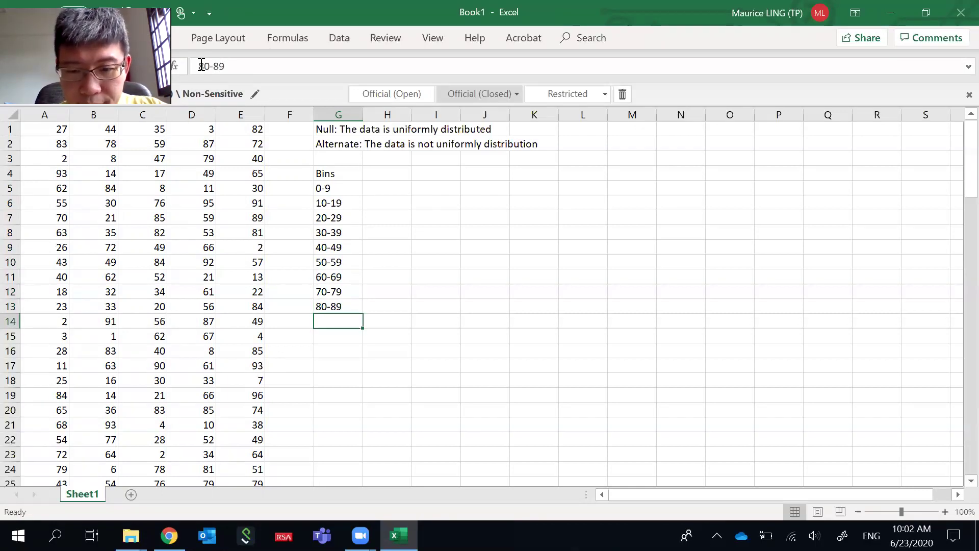
pyautogui.write('90')
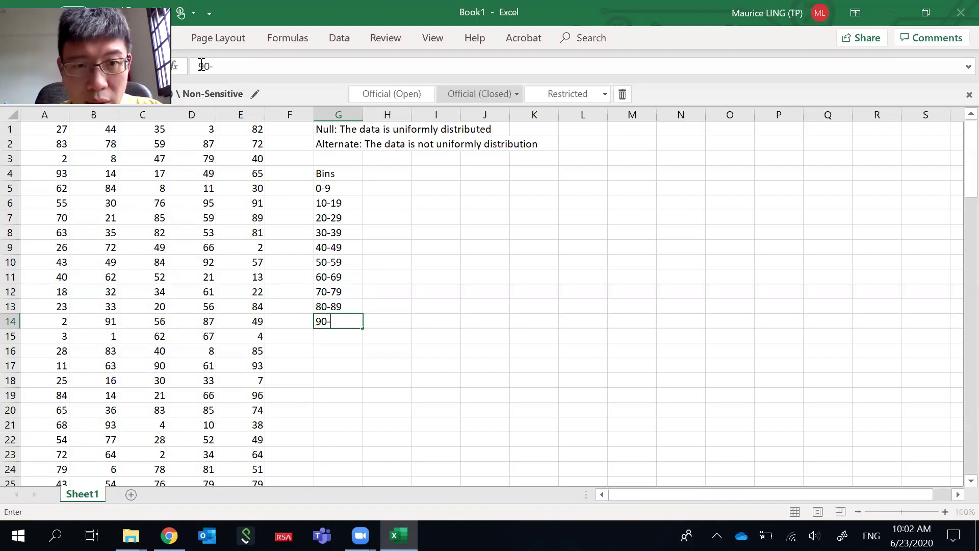
pyautogui.write('-100')
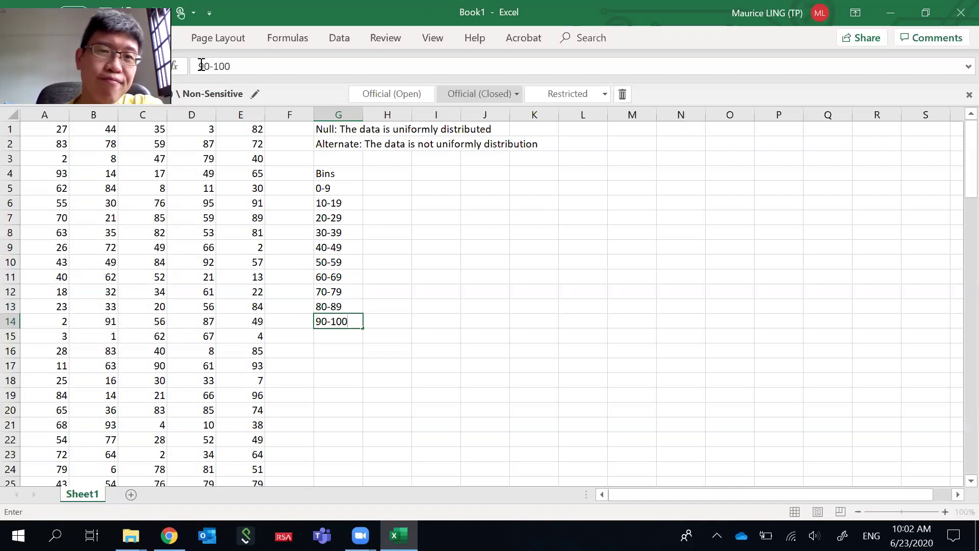
pyautogui.press('Return')
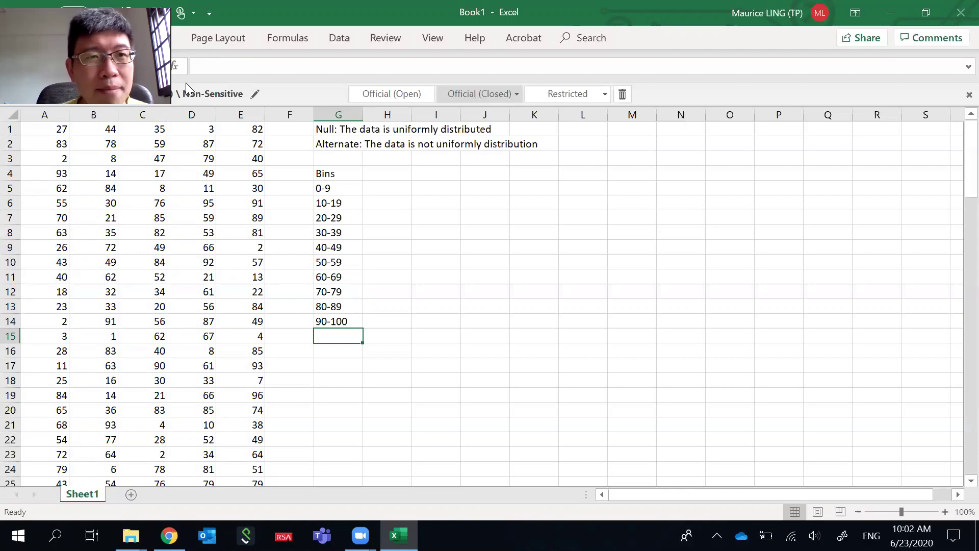
# Head H4 'Expected' and fill =500/10 (50) from H5 down to H14
pyautogui.moveTo(45, 118); pyautogui.dragTo(251, 115)
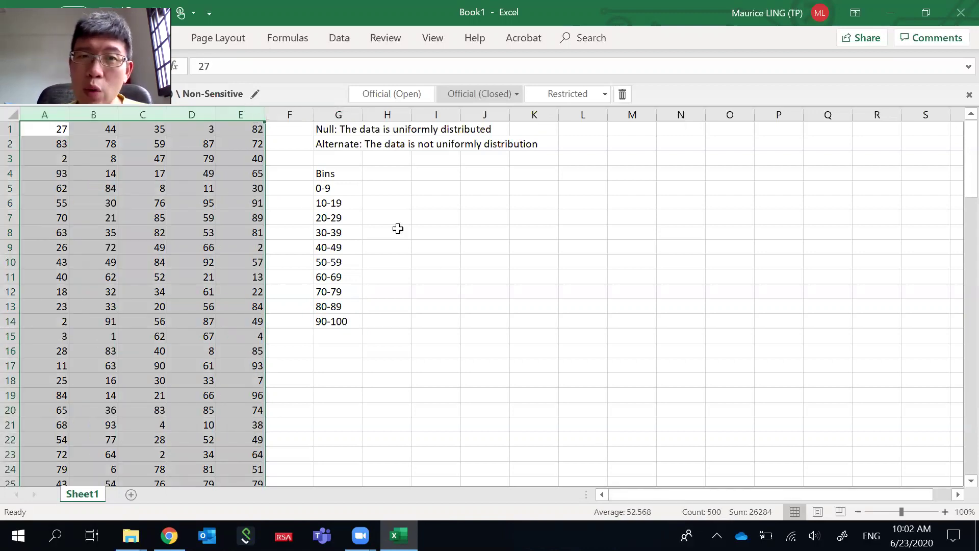
pyautogui.click(390, 174)
pyautogui.write('E')
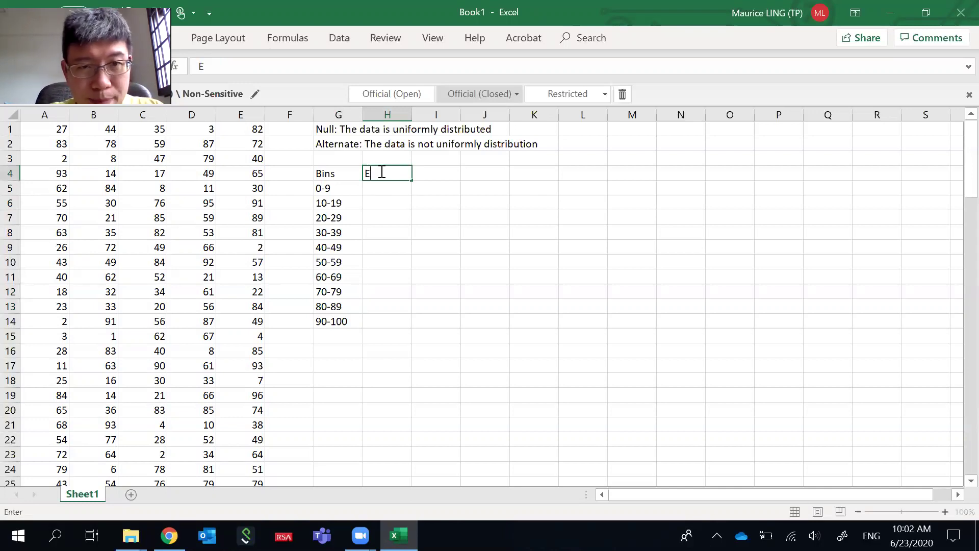
pyautogui.write('xpected')
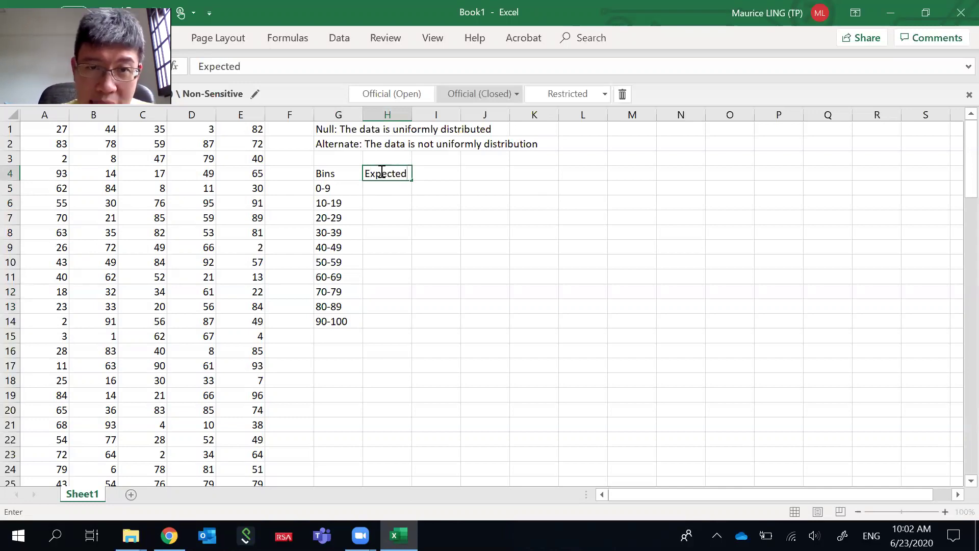
pyautogui.press('Return')
pyautogui.write('=')
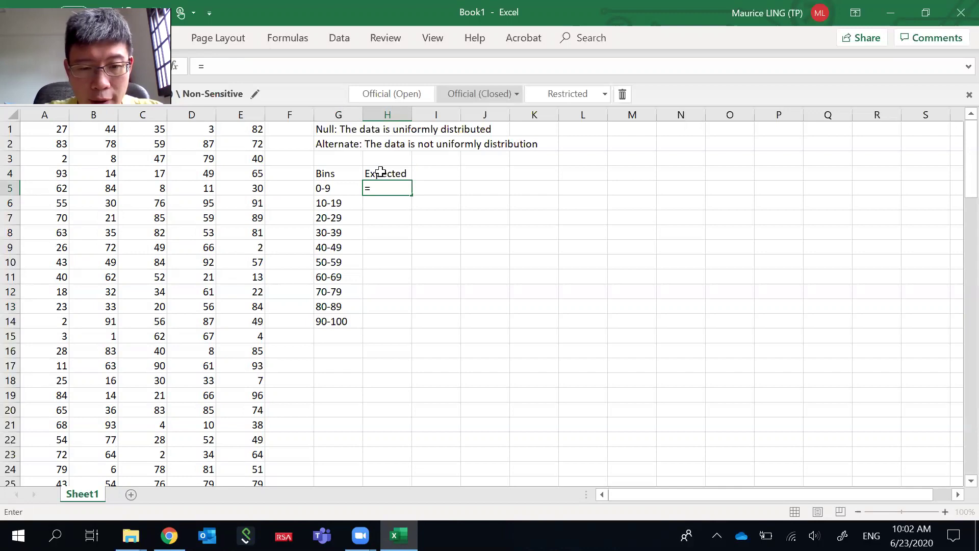
pyautogui.write('500')
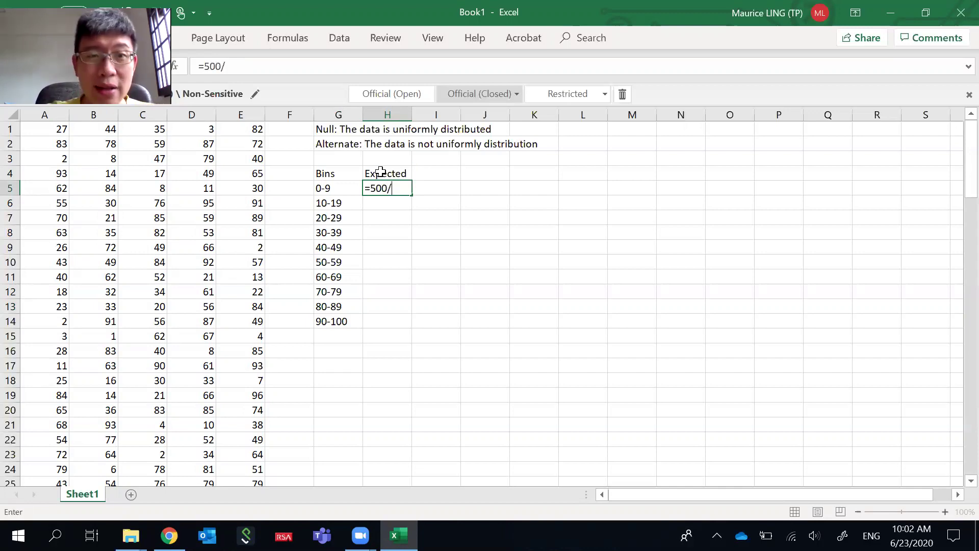
pyautogui.write('/10')
pyautogui.press('Return')
pyautogui.click(401, 189)
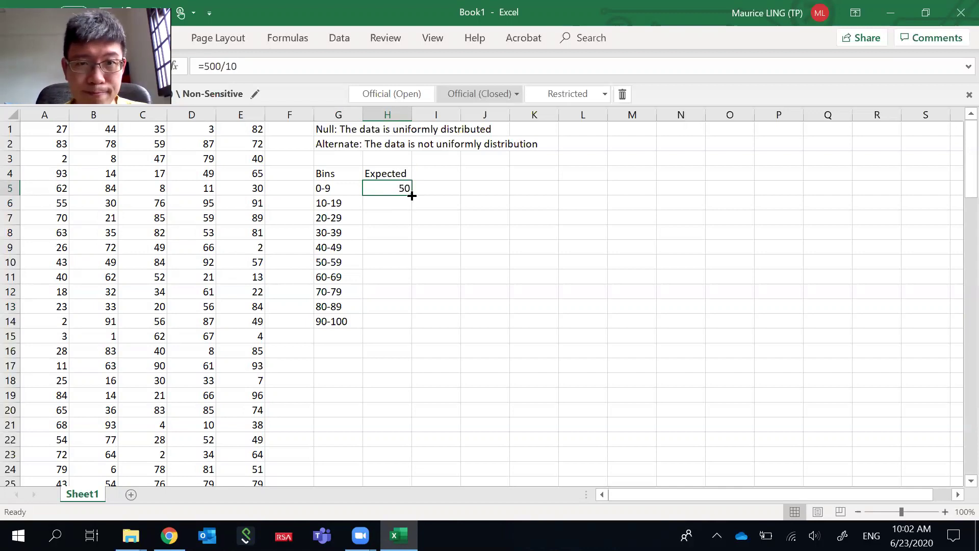
pyautogui.moveTo(411, 195); pyautogui.dragTo(405, 323)
pyautogui.click(342, 339)
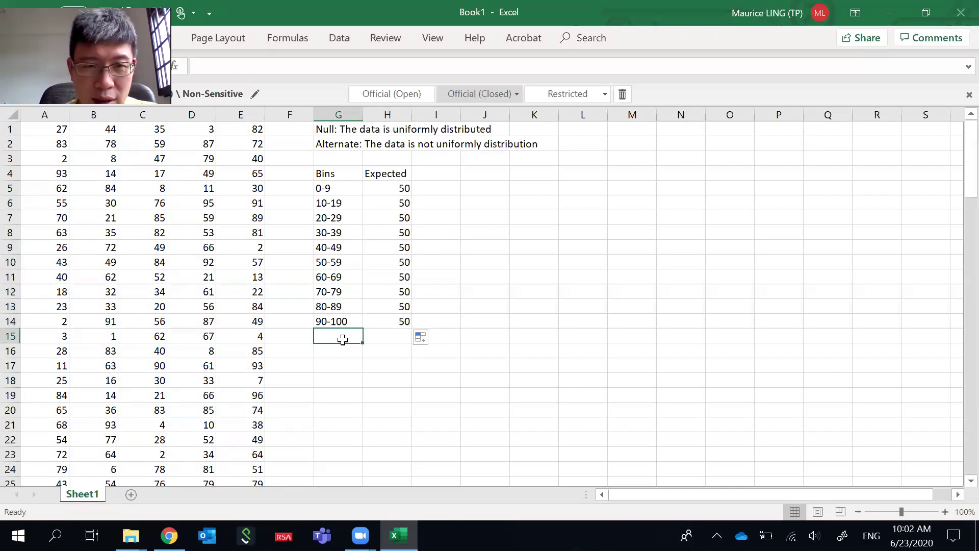
# Label G16 'Total', sum H5:H14 to 500 in H16, and copy it to I16
pyautogui.press('Return')
pyautogui.write('total')
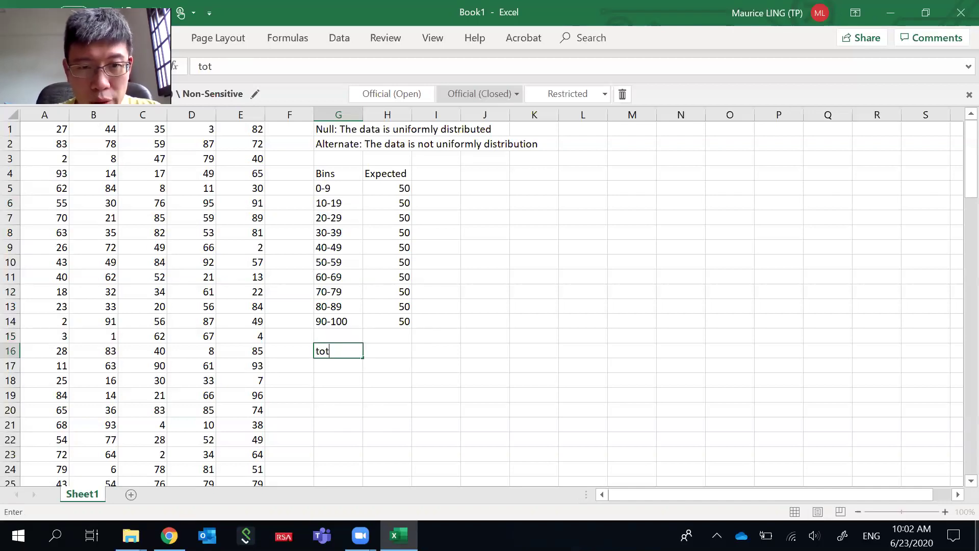
pyautogui.press('BackSpace')
pyautogui.press('BackSpace')
pyautogui.press('BackSpace')
pyautogui.press('BackSpace')
pyautogui.press('BackSpace')
pyautogui.write('Tota')
pyautogui.press('Tab')
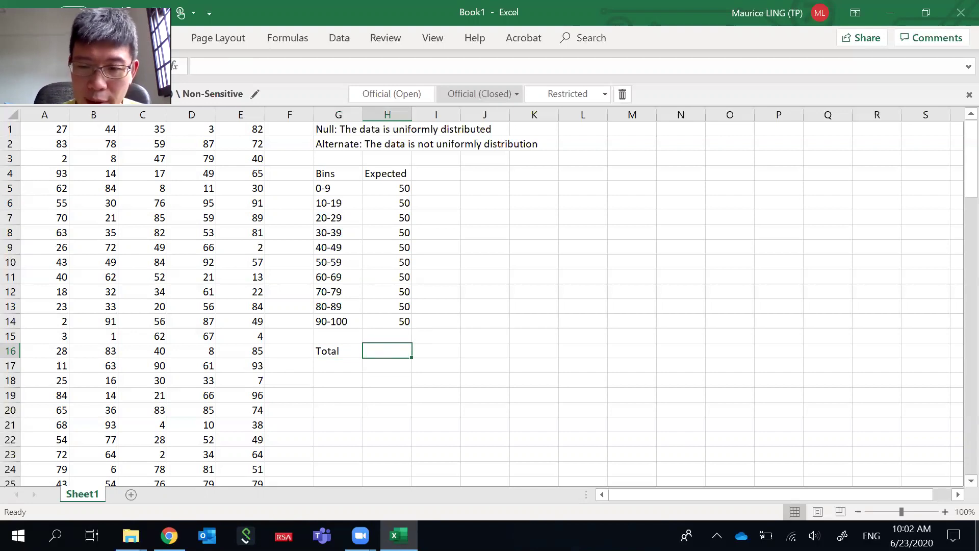
pyautogui.write('=su')
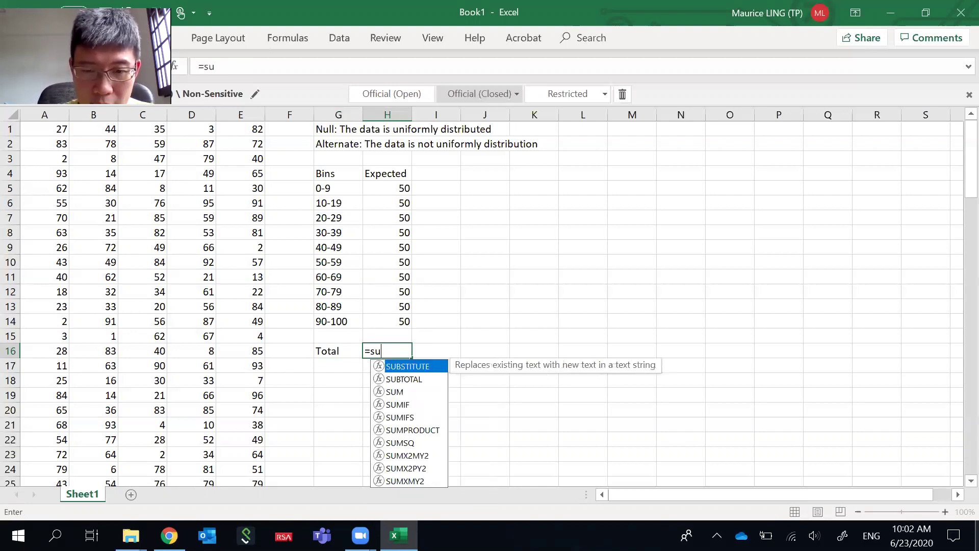
pyautogui.write('m(')
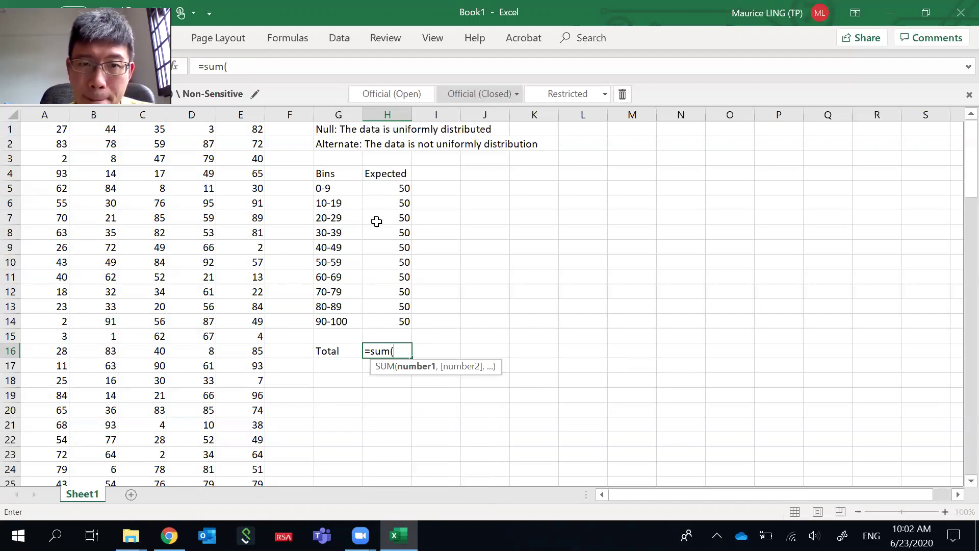
pyautogui.moveTo(377, 190); pyautogui.dragTo(376, 319)
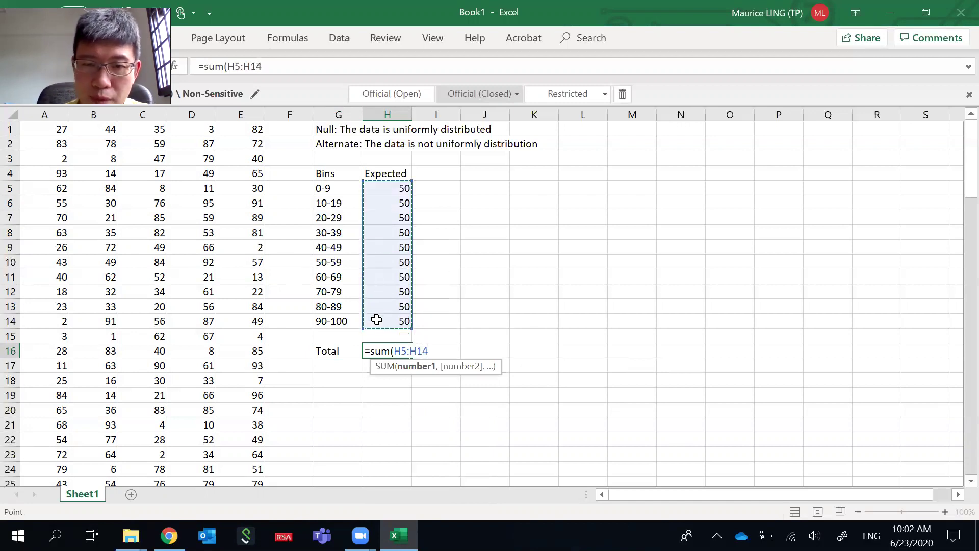
pyautogui.press('Return')
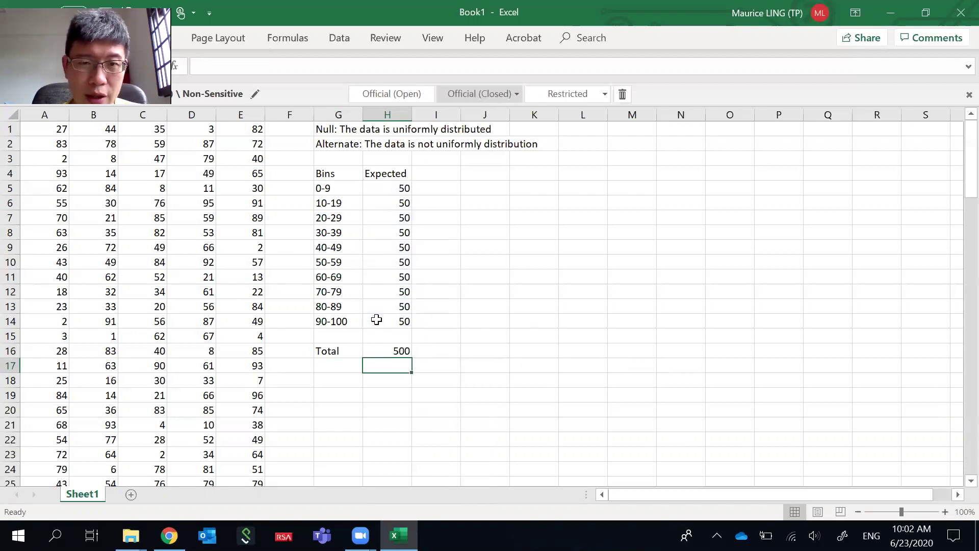
pyautogui.click(407, 353)
pyautogui.moveTo(411, 357); pyautogui.dragTo(452, 360)
# Enter 'Observed' as the I4 heading, leaving the bin cells below empty
pyautogui.click(437, 176)
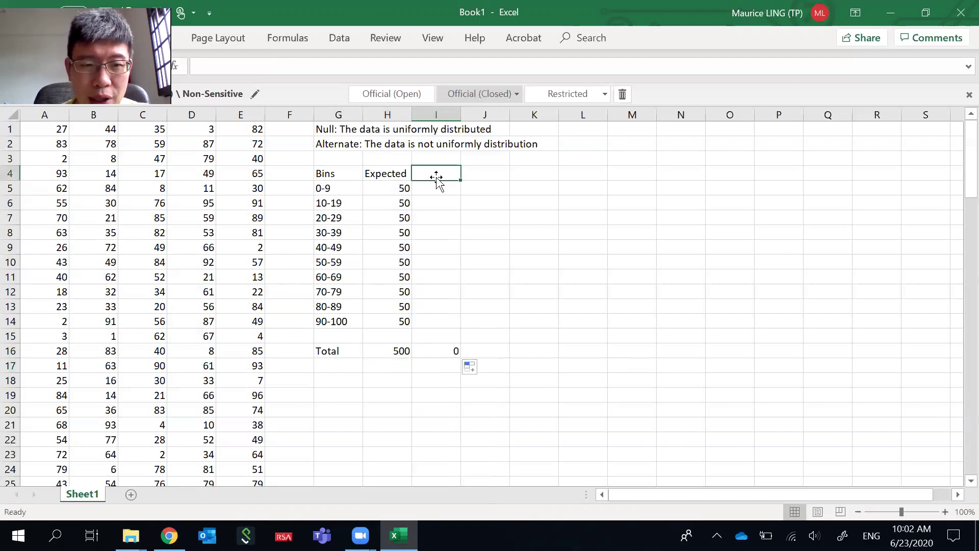
pyautogui.write('Obs')
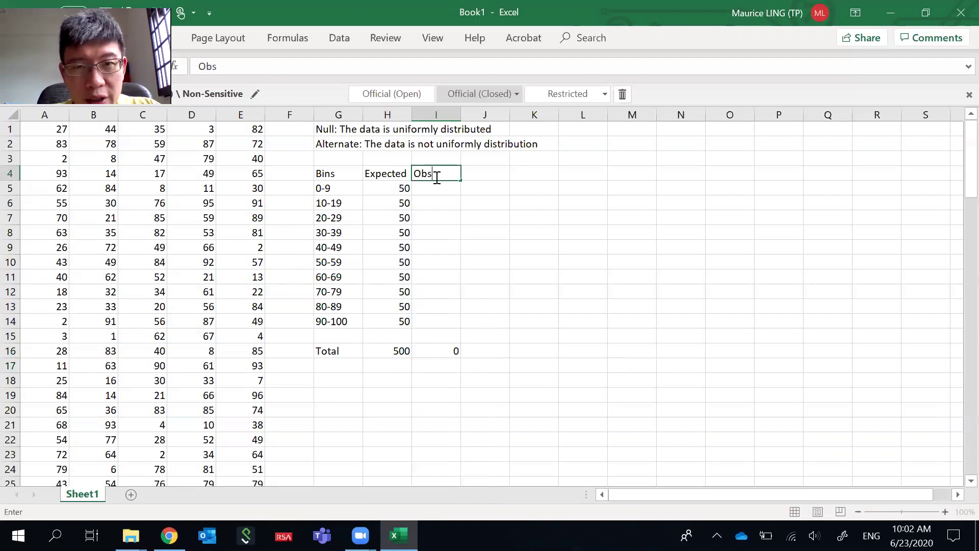
pyautogui.write('erved')
pyautogui.press('Return')
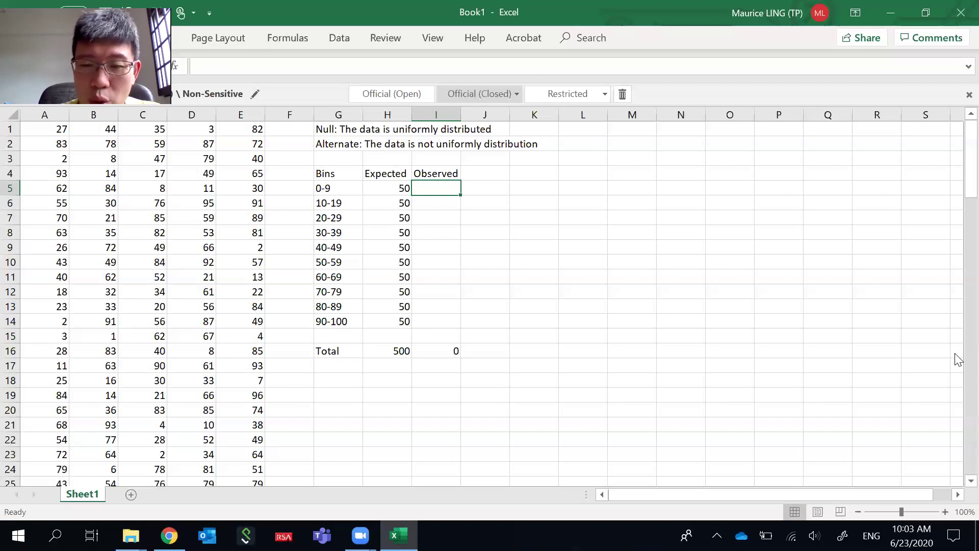
pyautogui.write('=')
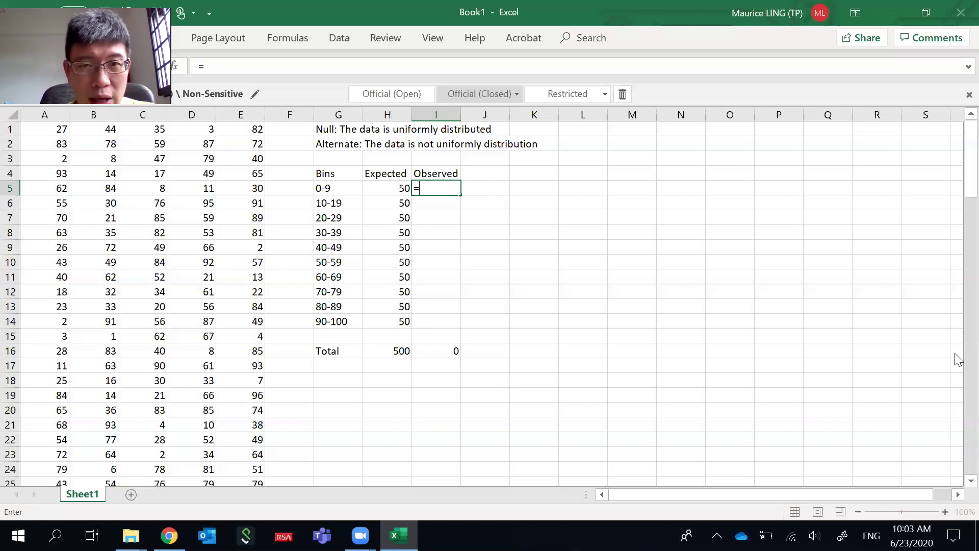
pyautogui.press('BackSpace')
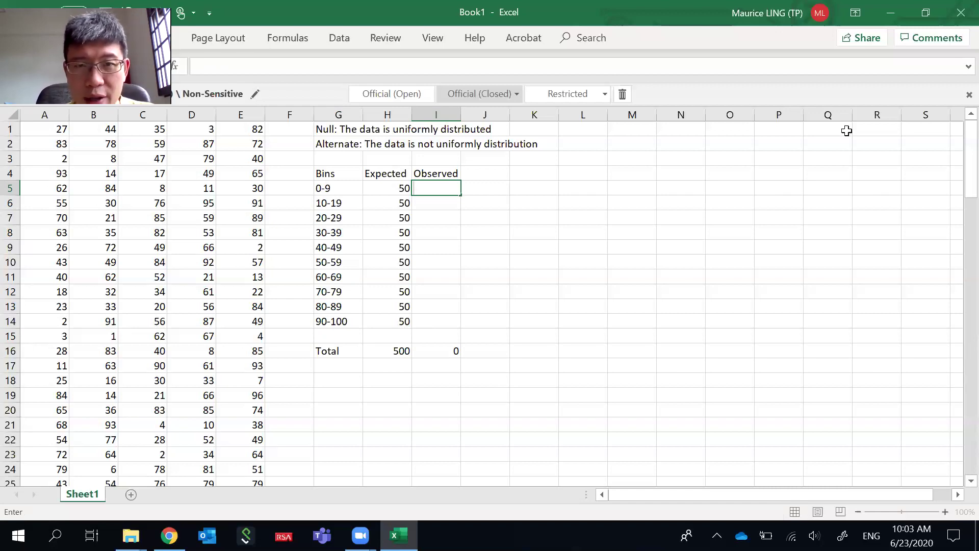
# Head J4 'Cumulative' and enter =COUNTIF(A:E,"<10") in J5, returning 36
pyautogui.click(496, 175)
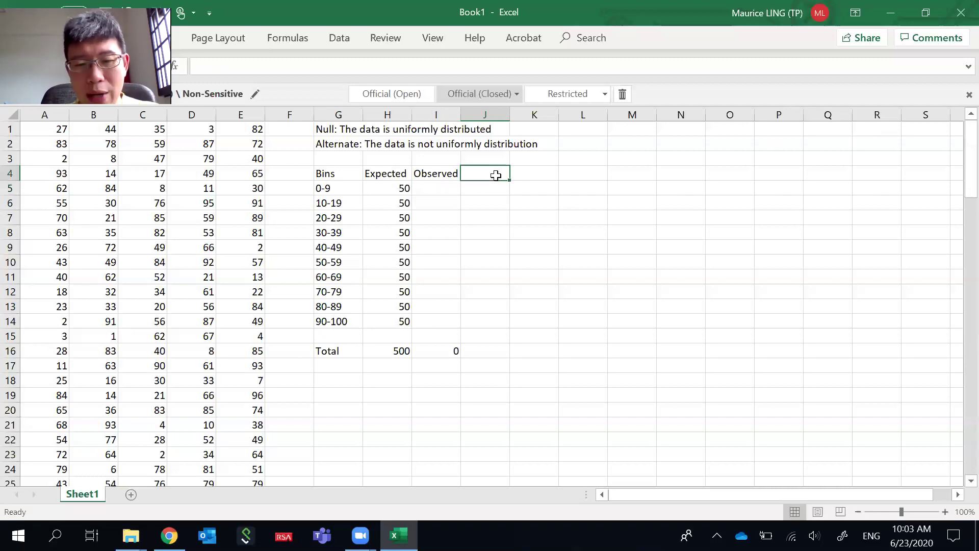
pyautogui.write('Cum')
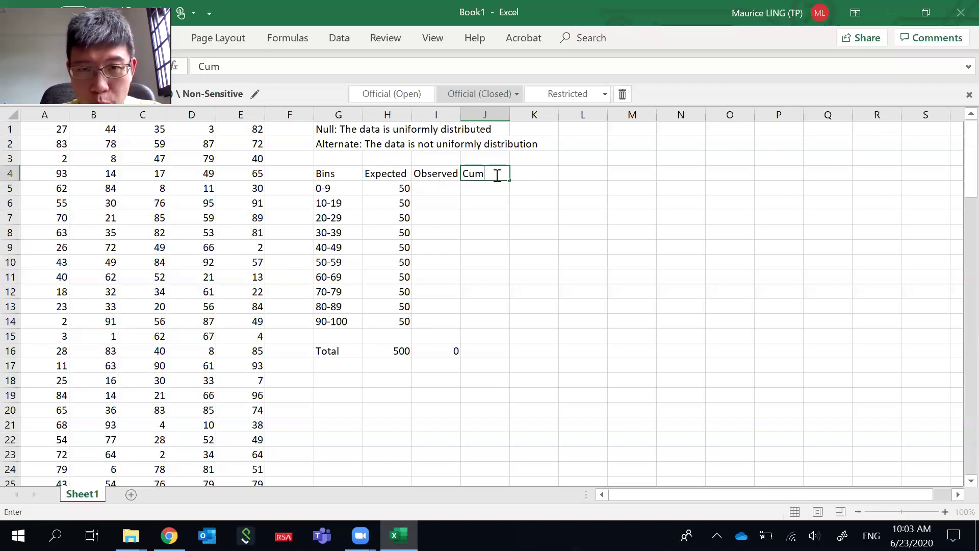
pyautogui.write('ulative')
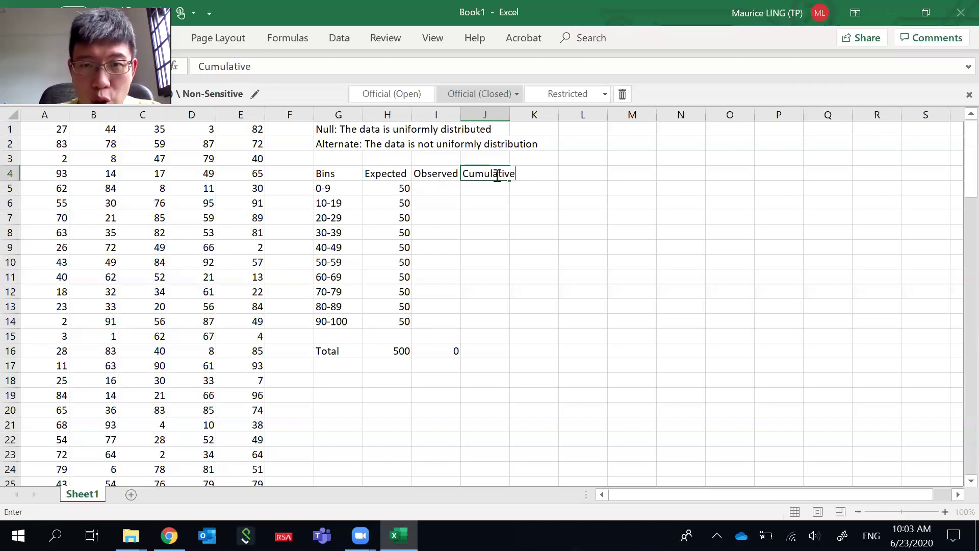
pyautogui.press('Return')
pyautogui.write('=')
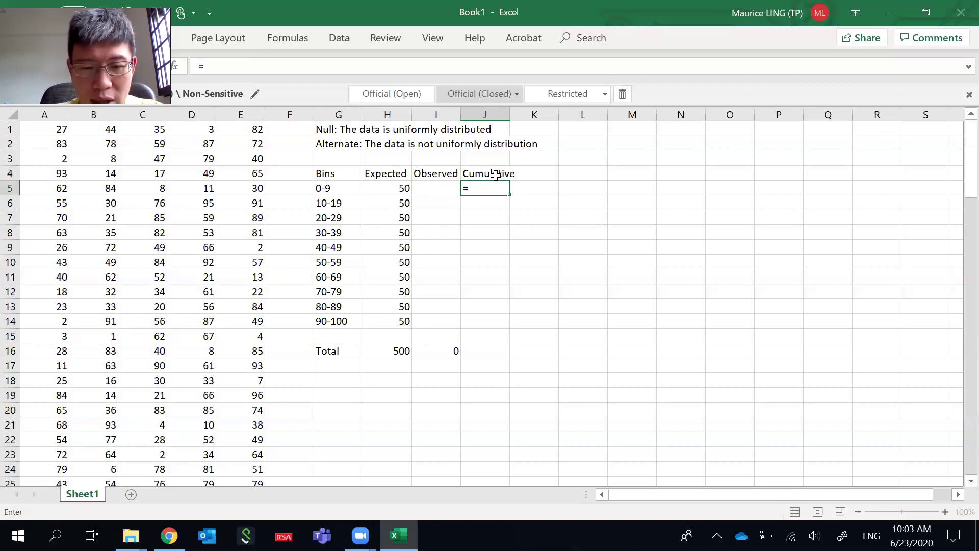
pyautogui.write('sum(')
pyautogui.press('BackSpace')
pyautogui.press('BackSpace')
pyautogui.press('BackSpace')
pyautogui.press('BackSpace')
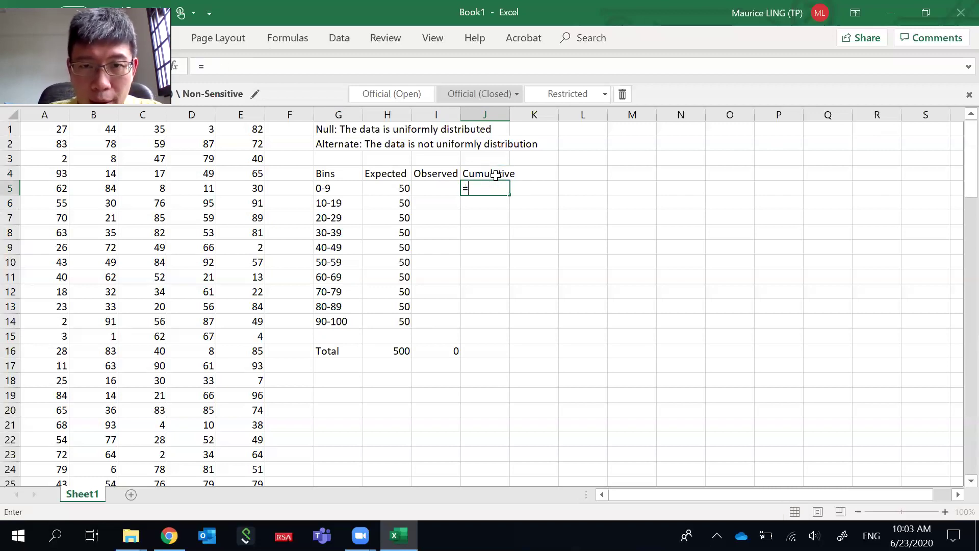
pyautogui.write('coun')
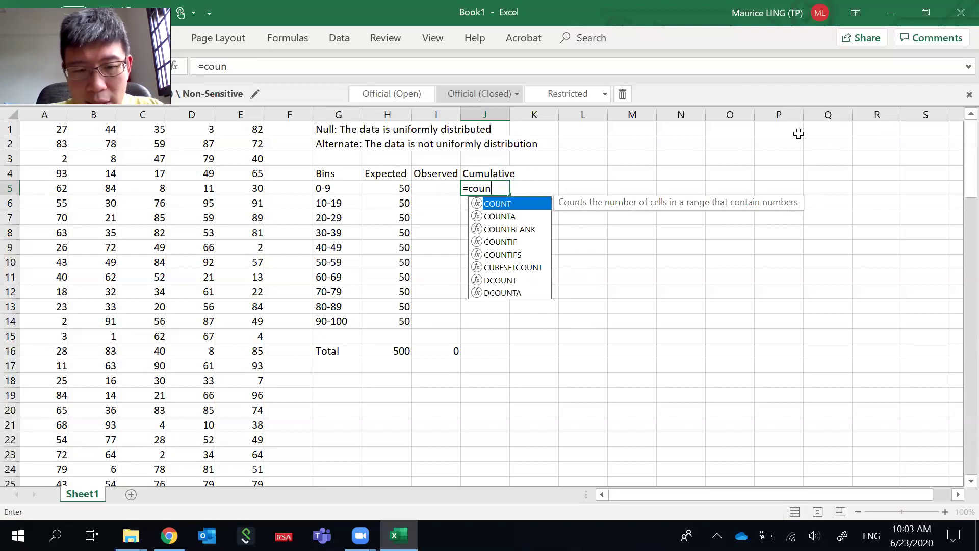
pyautogui.write('tif(')
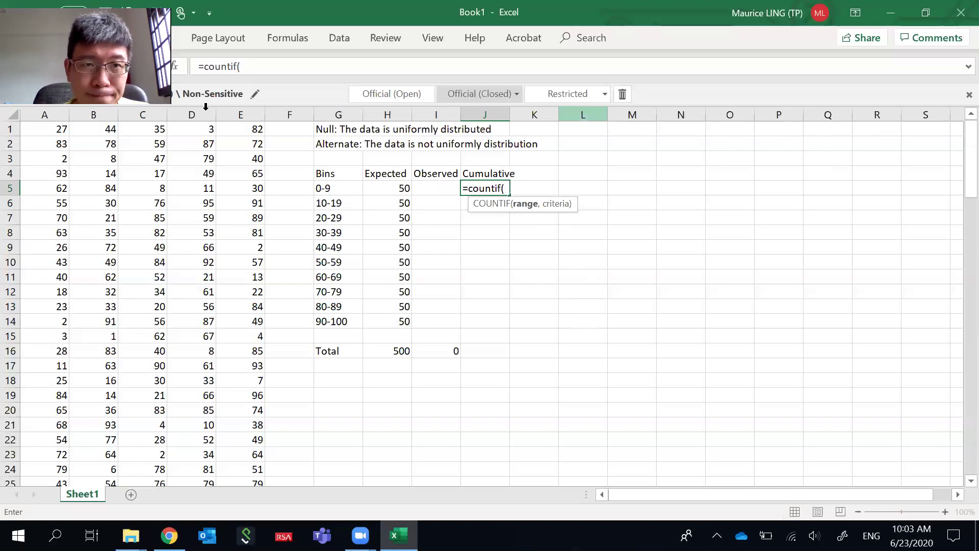
pyautogui.moveTo(230, 114); pyautogui.dragTo(84, 113)
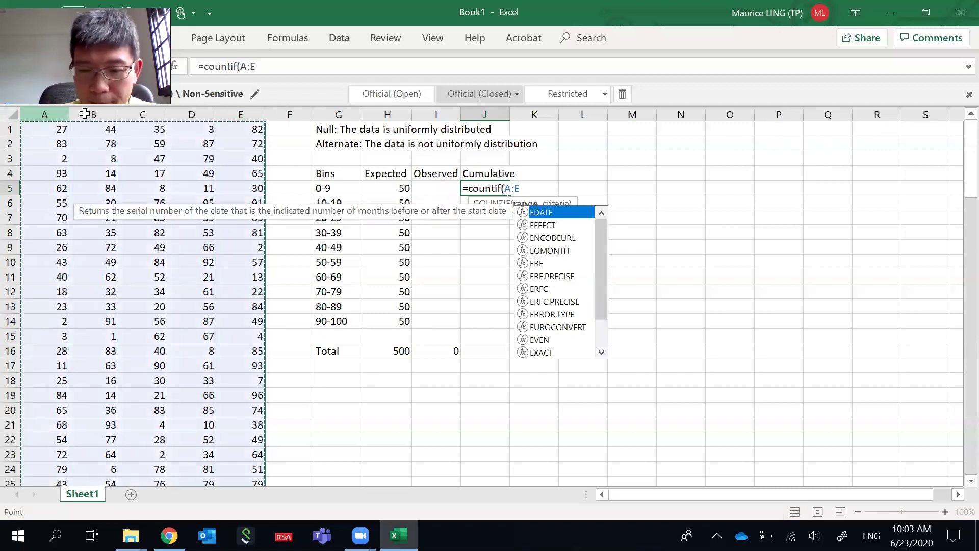
pyautogui.write(',')
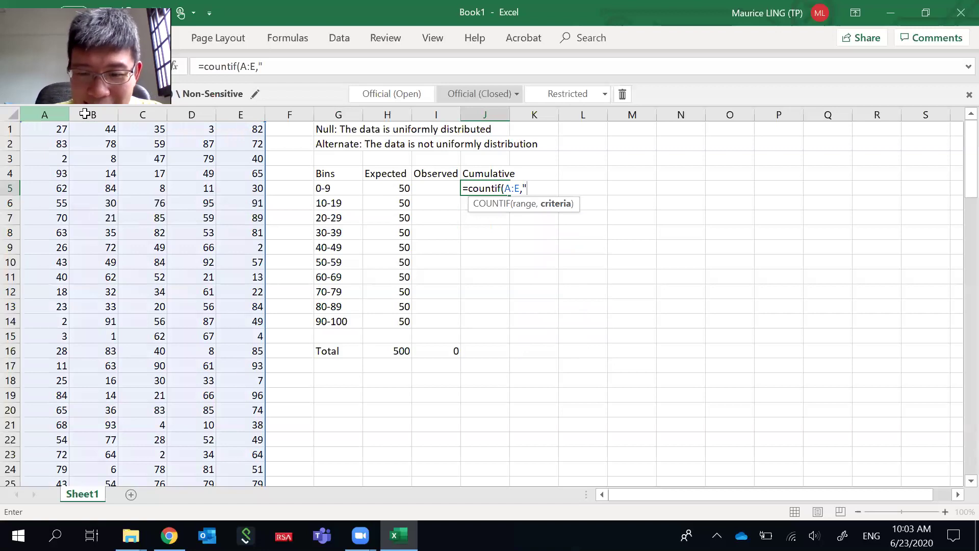
pyautogui.write('"<10')
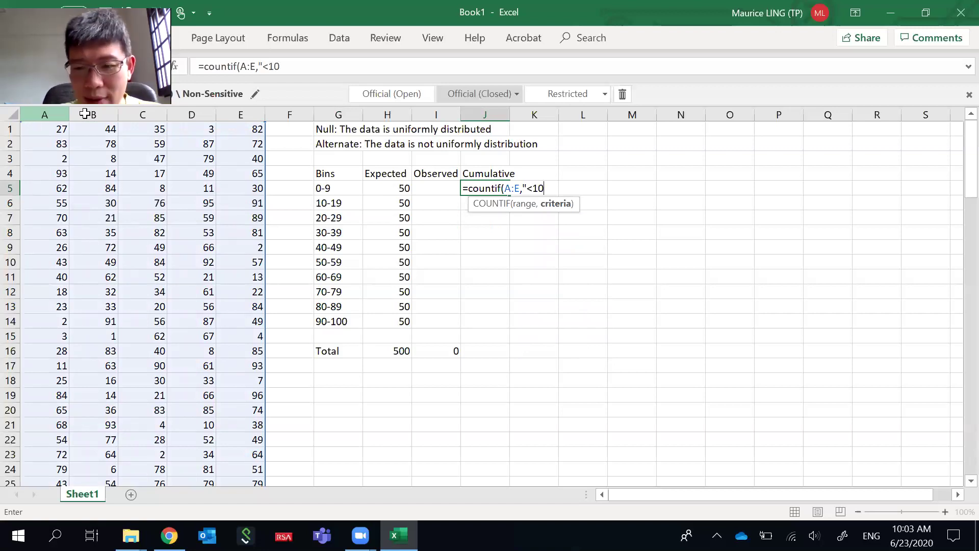
pyautogui.write('")')
pyautogui.press('Return')
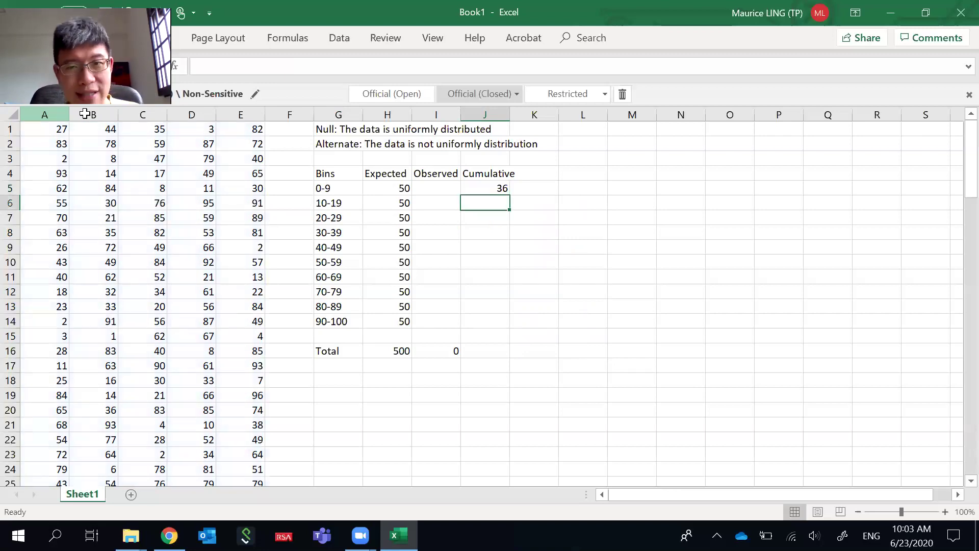
# Copy the COUNTIF formula down to row 14 and change the criteria to <20, <30, <40, <50 and <60
pyautogui.click(501, 190)
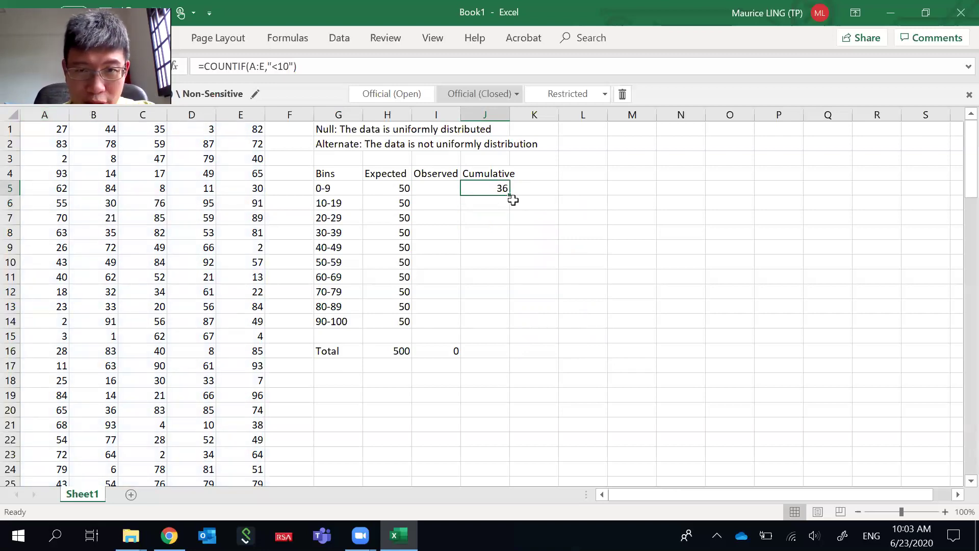
pyautogui.moveTo(509, 195); pyautogui.dragTo(496, 321)
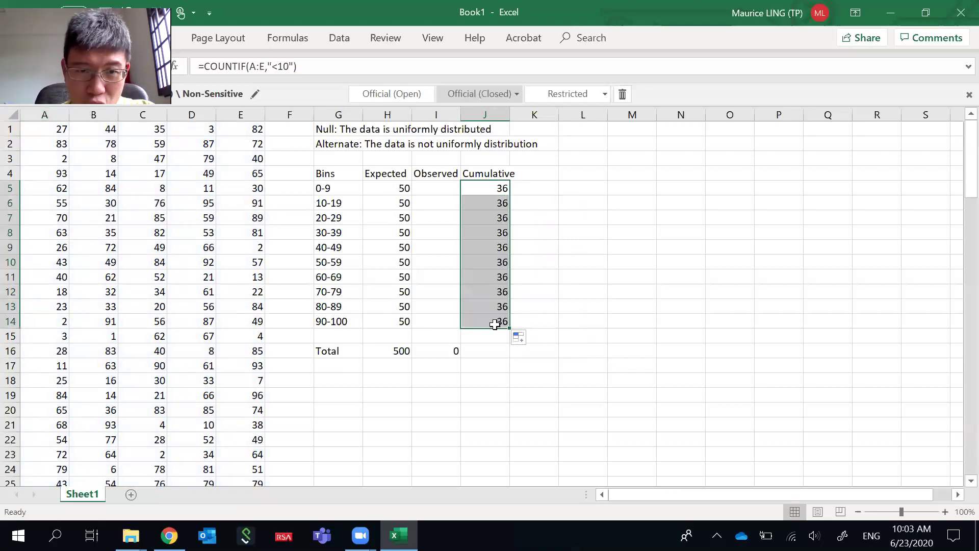
pyautogui.click(498, 203)
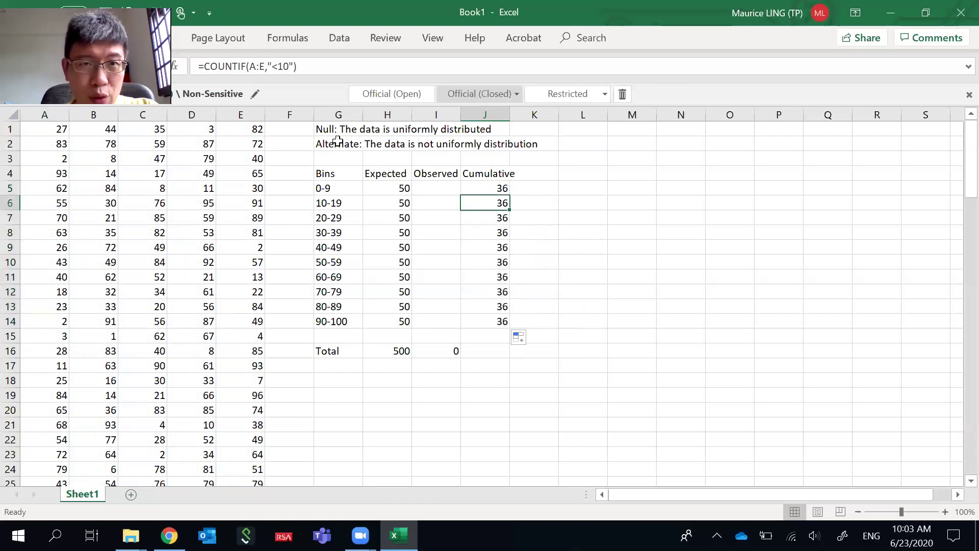
pyautogui.click(297, 66)
pyautogui.press('BackSpace')
pyautogui.write('2')
pyautogui.press('Return')
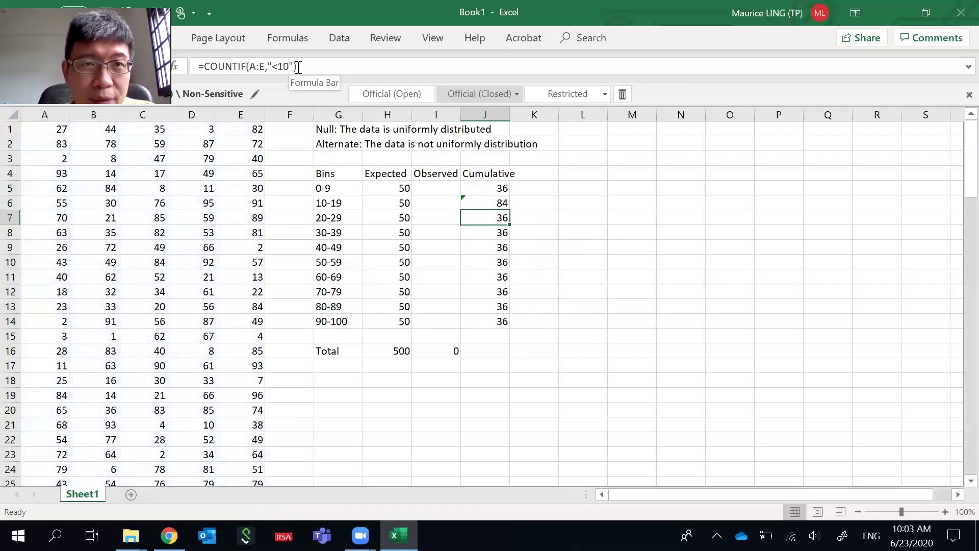
pyautogui.click(284, 59)
pyautogui.press('BackSpace')
pyautogui.write('3')
pyautogui.press('Return')
pyautogui.click(284, 59)
pyautogui.press('BackSpace')
pyautogui.write('4')
pyautogui.press('Return')
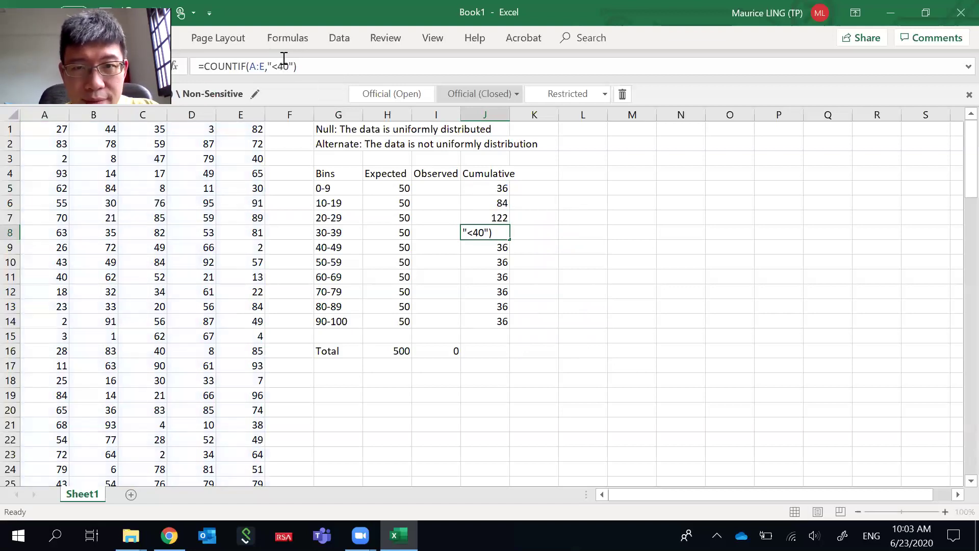
pyautogui.click(284, 59)
pyautogui.press('BackSpace')
pyautogui.write('50")')
pyautogui.press('Return')
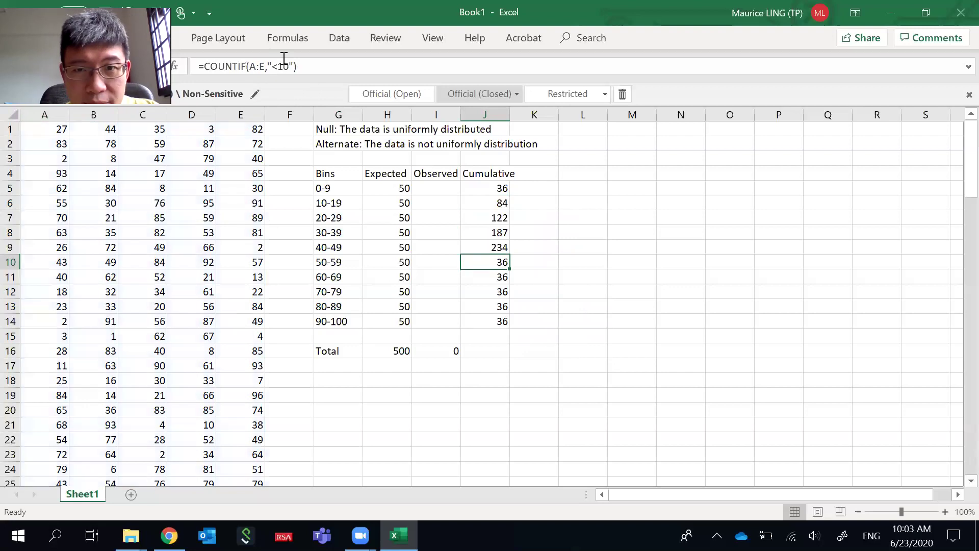
pyautogui.click(284, 60)
pyautogui.press('BackSpace')
pyautogui.write('6')
pyautogui.press('Return')
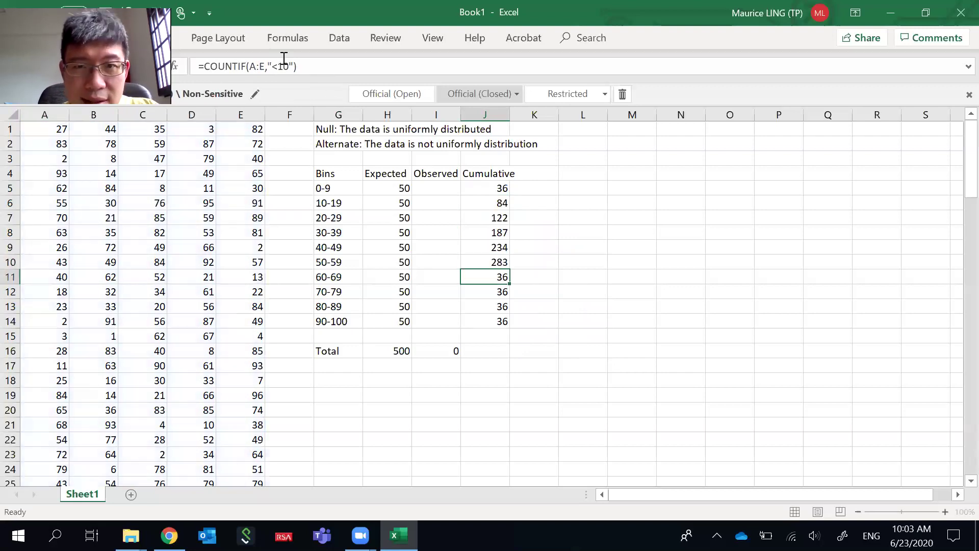
# Change the J11:J14 criteria to <70, <80, <90 and <101 so J14 counts 500
pyautogui.click(283, 67)
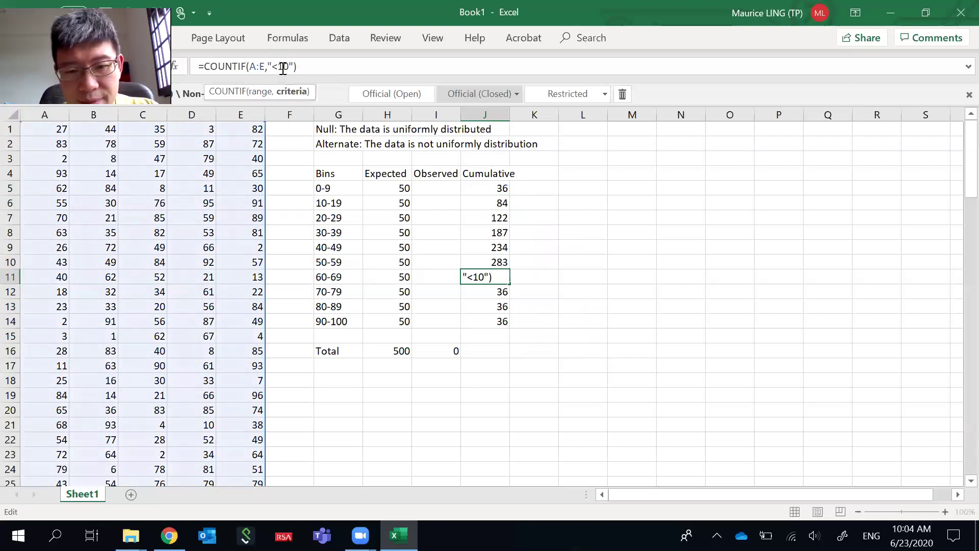
pyautogui.press('BackSpace')
pyautogui.write('7')
pyautogui.press('Return')
pyautogui.click(283, 67)
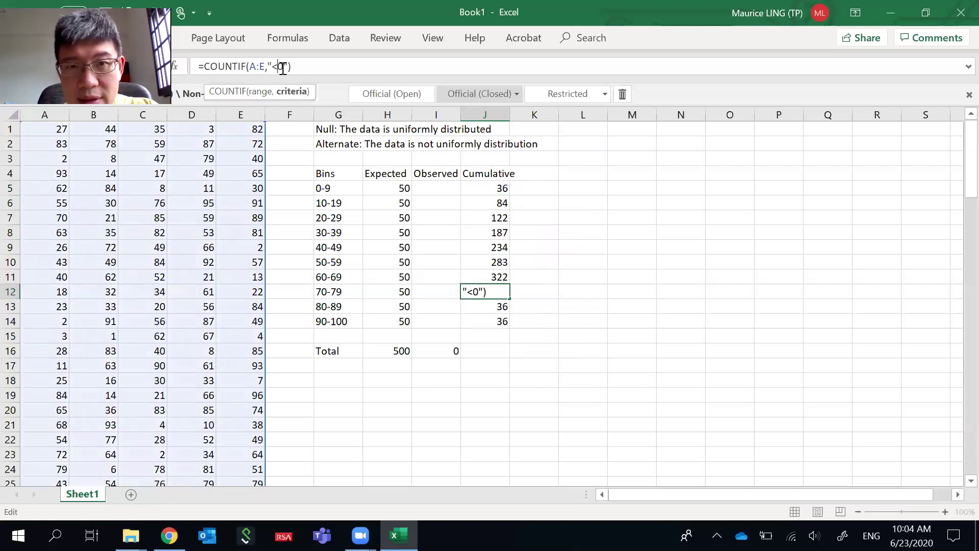
pyautogui.write('8')
pyautogui.press('Return')
pyautogui.click(283, 68)
pyautogui.press('BackSpace')
pyautogui.write('90")')
pyautogui.press('Return')
pyautogui.click(283, 67)
pyautogui.write('00")')
pyautogui.press('Return')
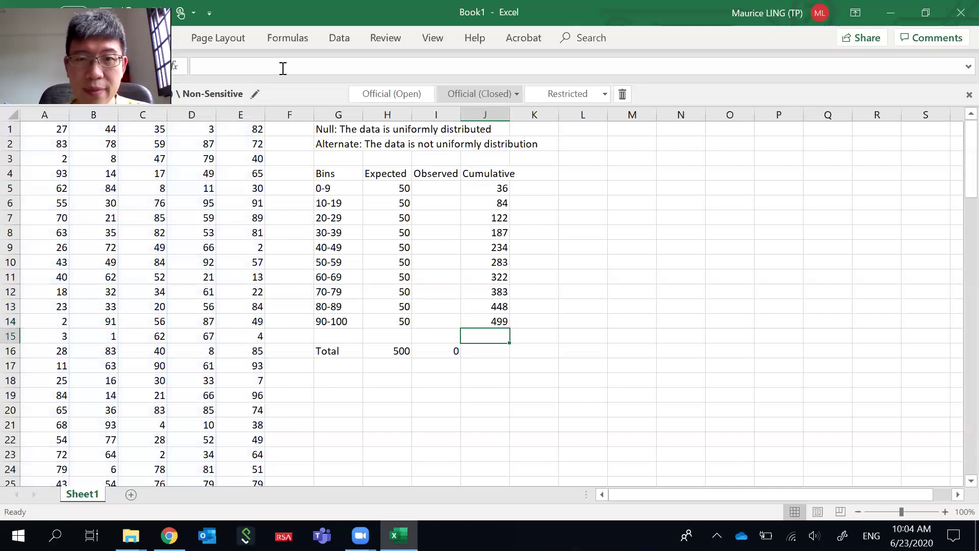
pyautogui.click(500, 320)
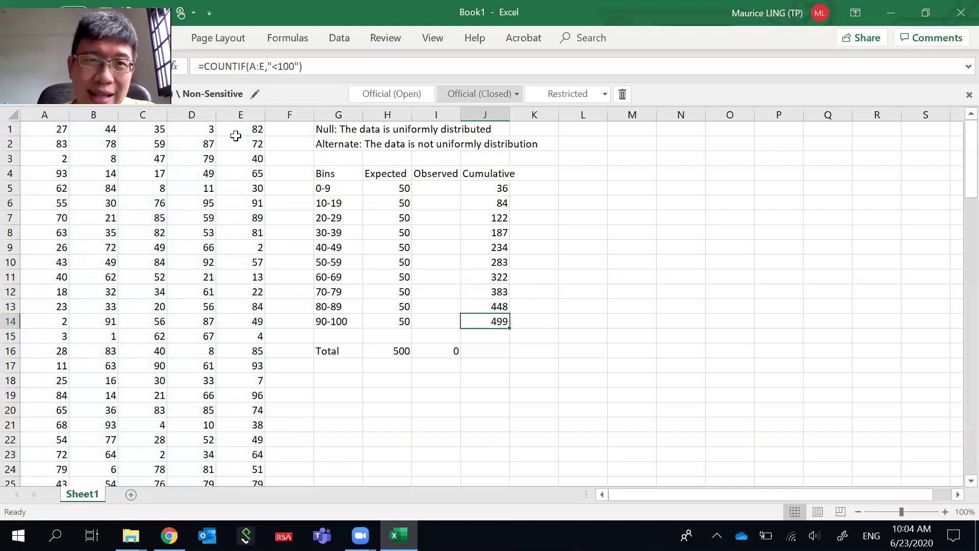
pyautogui.click(292, 67)
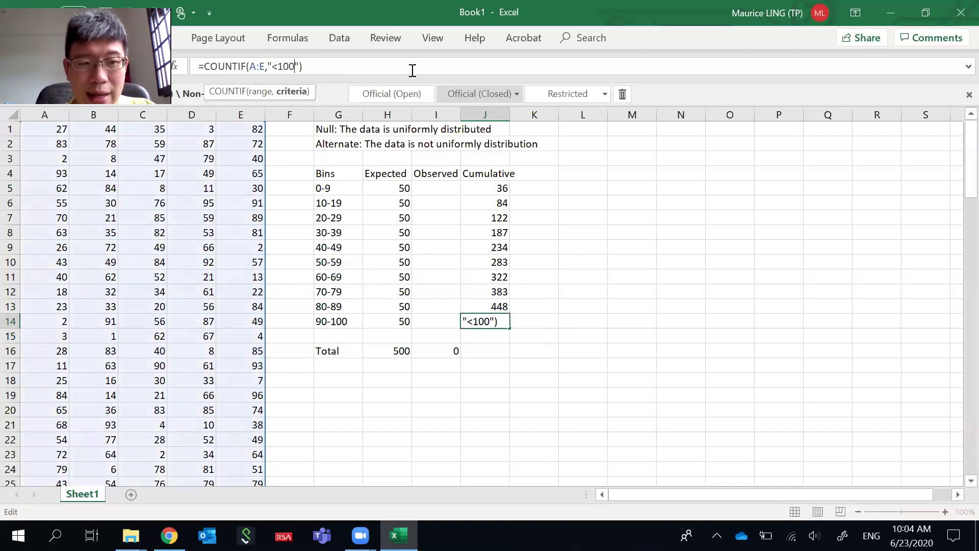
pyautogui.press('BackSpace')
pyautogui.write('1')
pyautogui.press('Return')
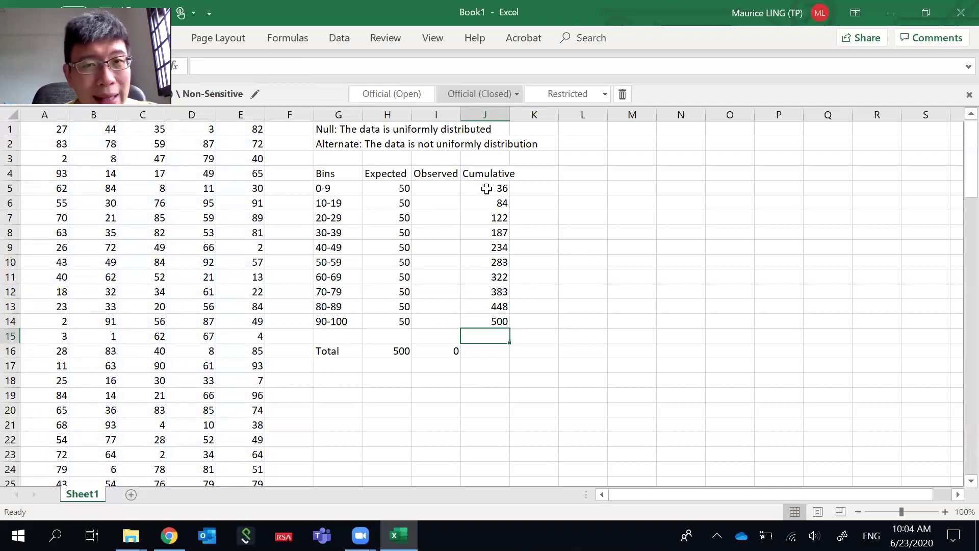
# Enter =J5 in I5 so the first observed count shows 36
pyautogui.click(499, 203)
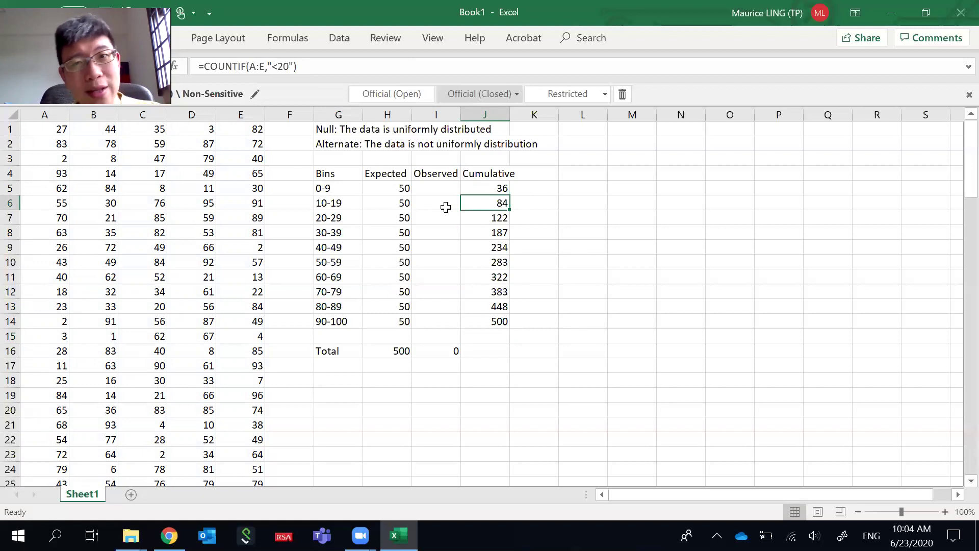
pyautogui.click(451, 189)
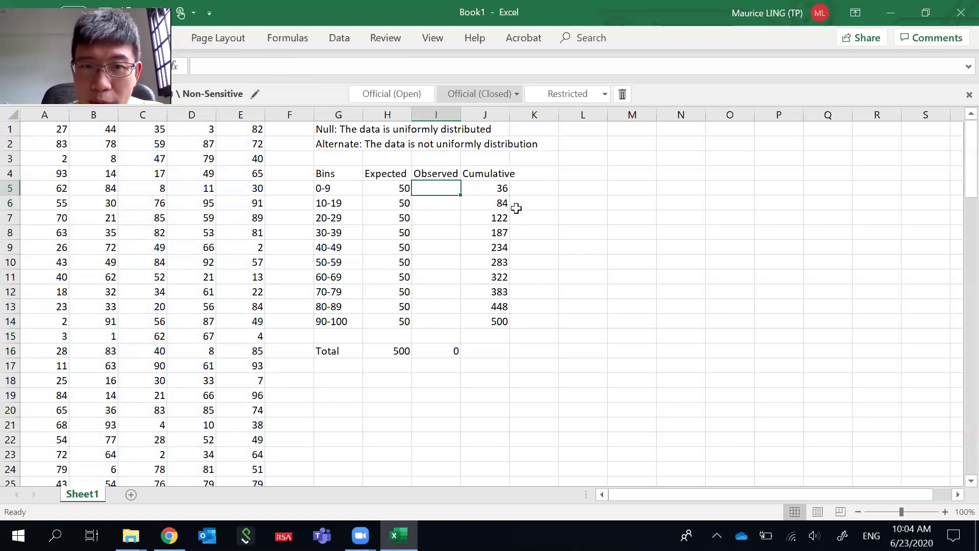
pyautogui.write('=')
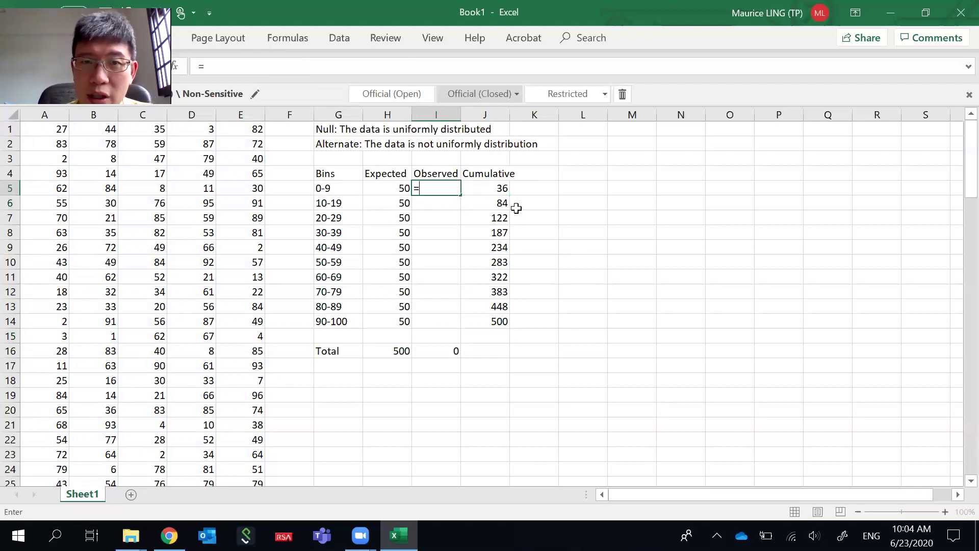
pyautogui.click(498, 187)
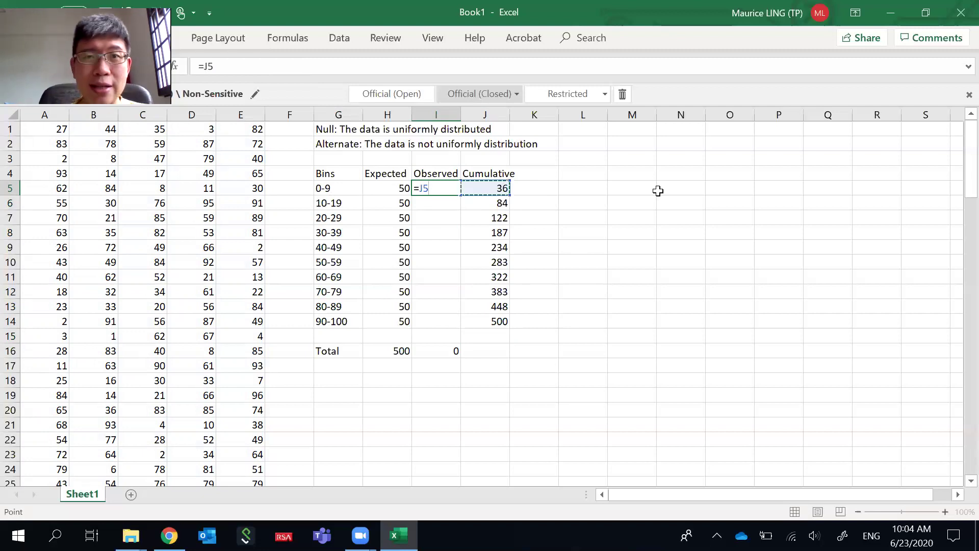
pyautogui.press('Return')
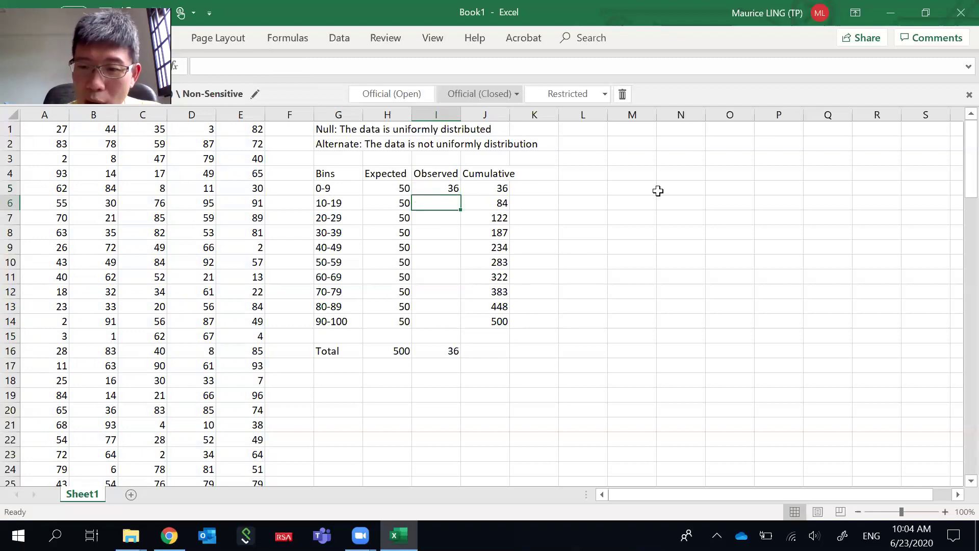
# Enter =J6-I5 in I6 and fill it down to I14
pyautogui.write('=')
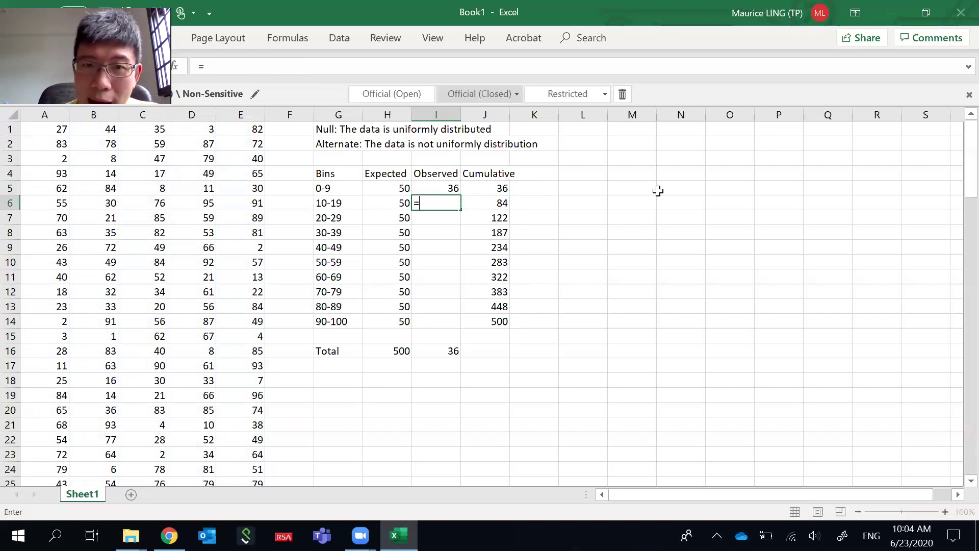
pyautogui.click(498, 203)
pyautogui.write('-')
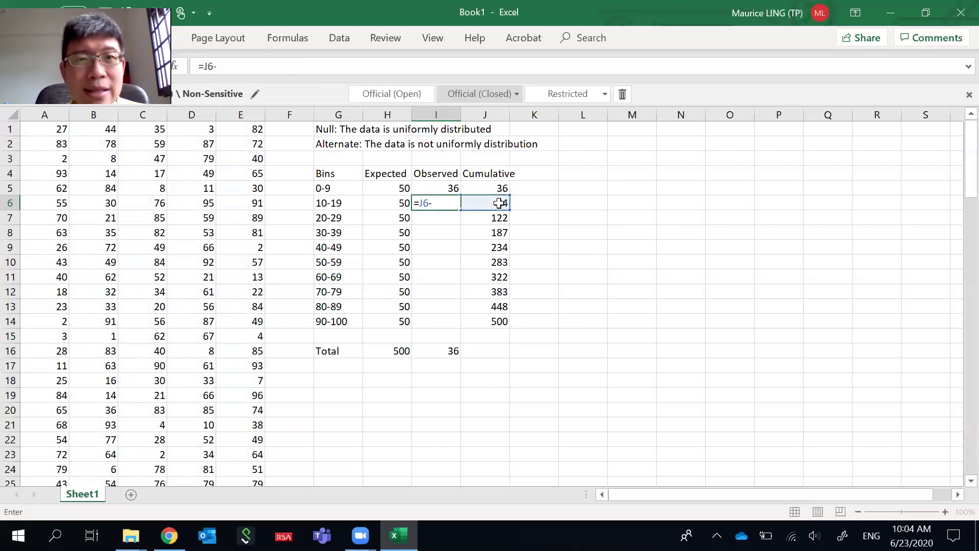
pyautogui.click(438, 189)
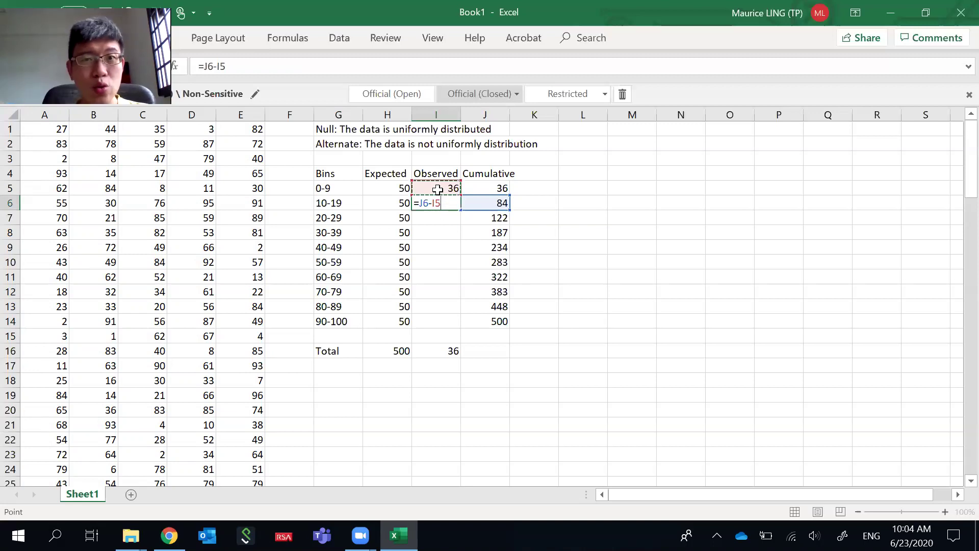
pyautogui.press('Return')
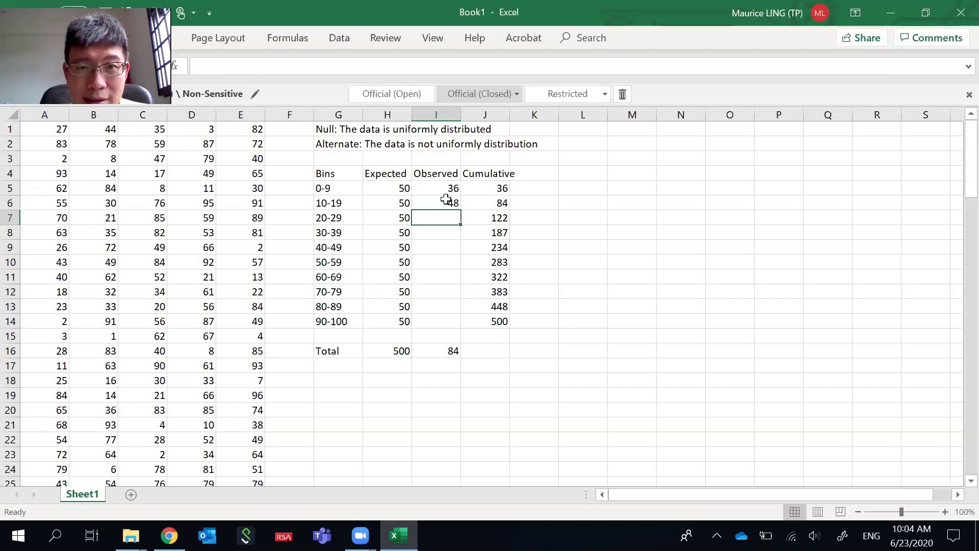
pyautogui.click(452, 206)
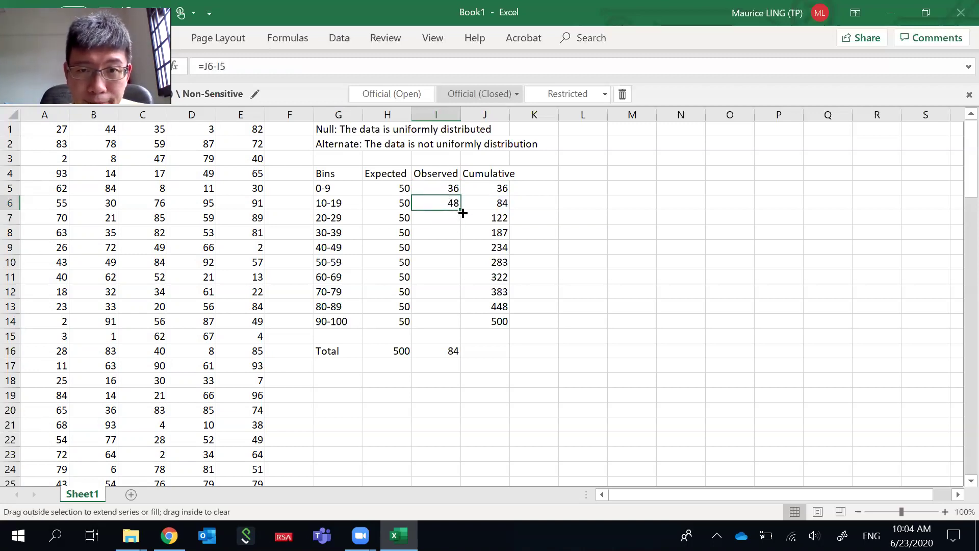
pyautogui.moveTo(463, 211); pyautogui.dragTo(462, 326)
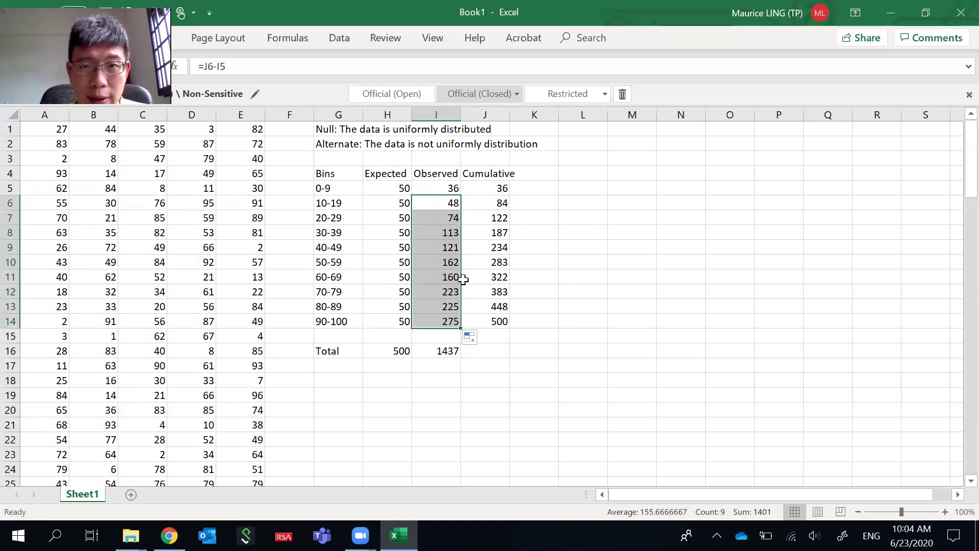
# Check the filled formulas and clear the wrong results in I7:I14
pyautogui.click(451, 203)
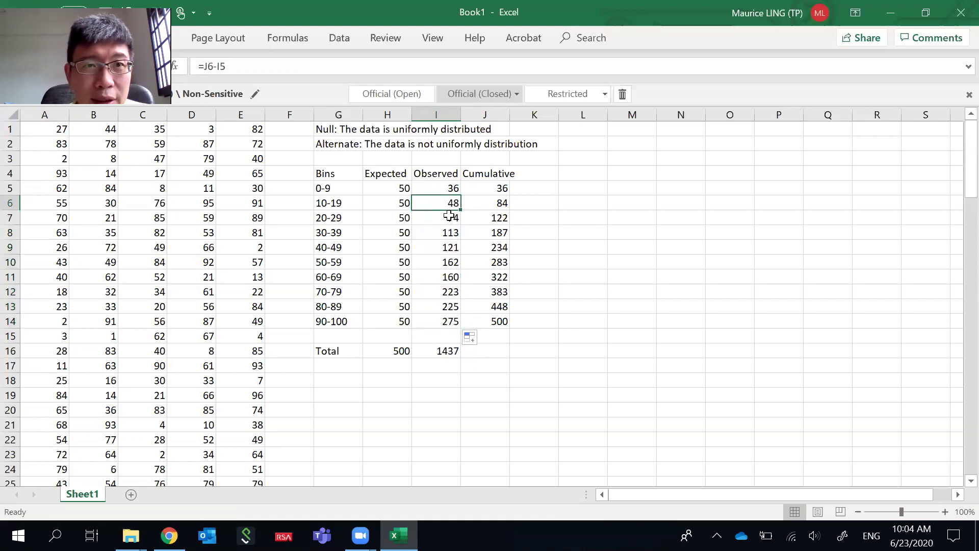
pyautogui.click(450, 218)
pyautogui.click(260, 62)
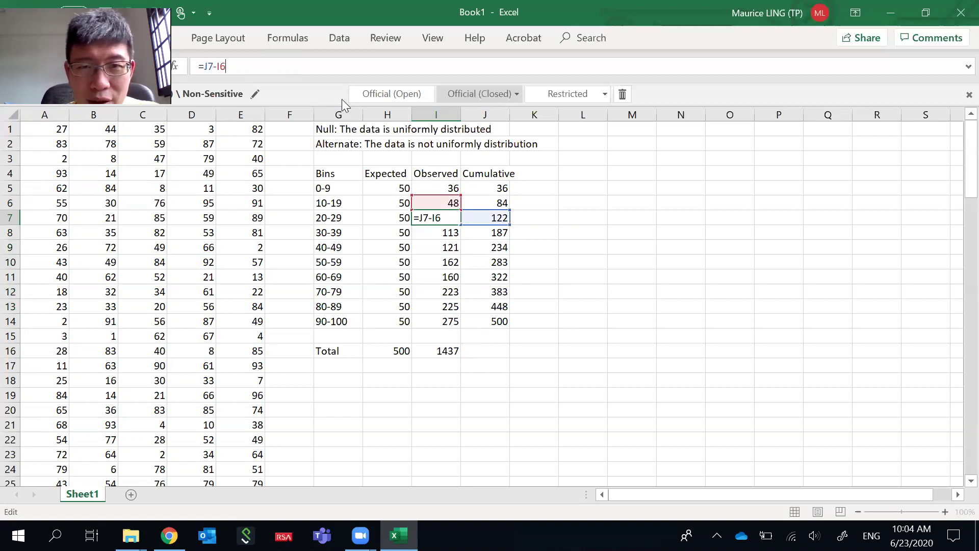
pyautogui.press('Return')
pyautogui.moveTo(431, 218); pyautogui.dragTo(432, 322)
pyautogui.press('F2')
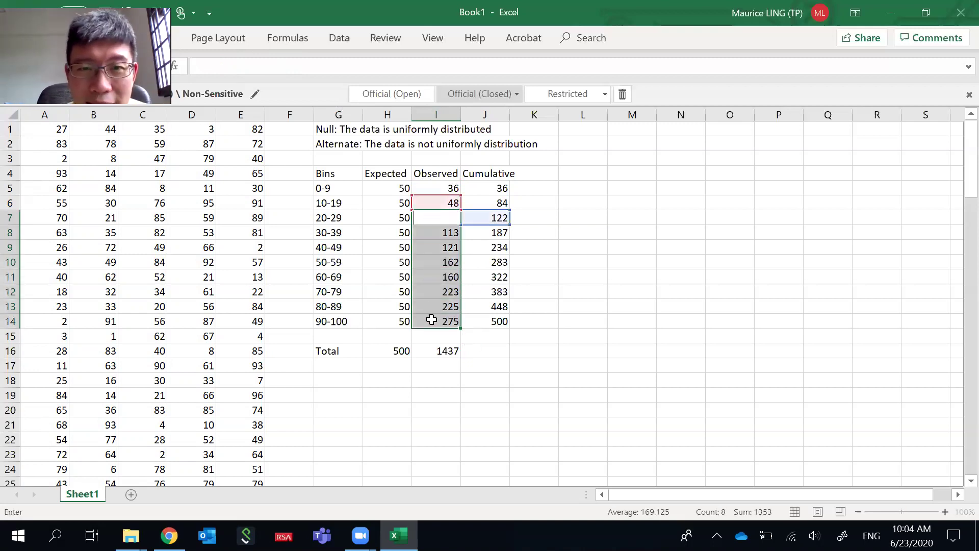
pyautogui.click(444, 232)
pyautogui.moveTo(442, 218); pyautogui.dragTo(443, 322)
pyautogui.rightClick(443, 322)
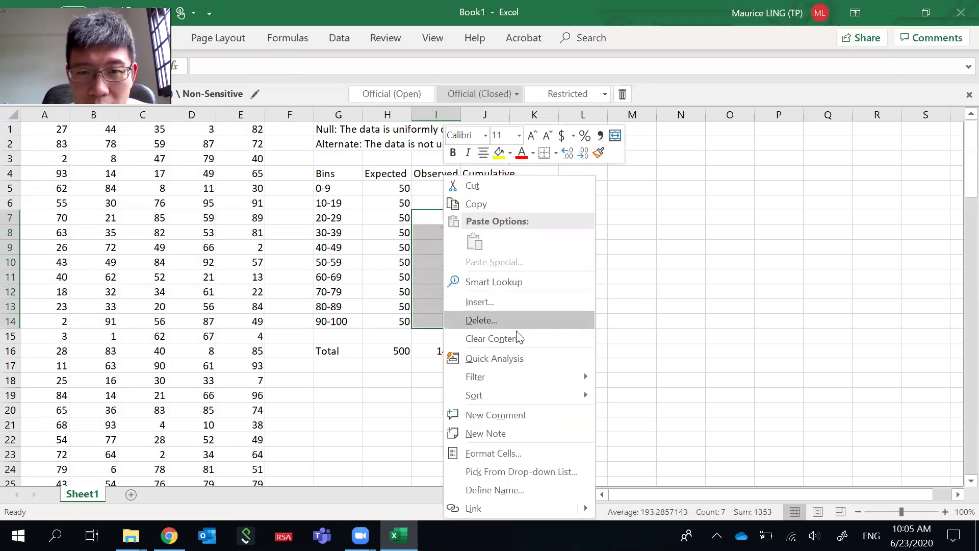
pyautogui.press('Escape')
pyautogui.press('Delete')
# Erase the incorrect formula in I6 and undo the accidental entry in J6
pyautogui.click(449, 203)
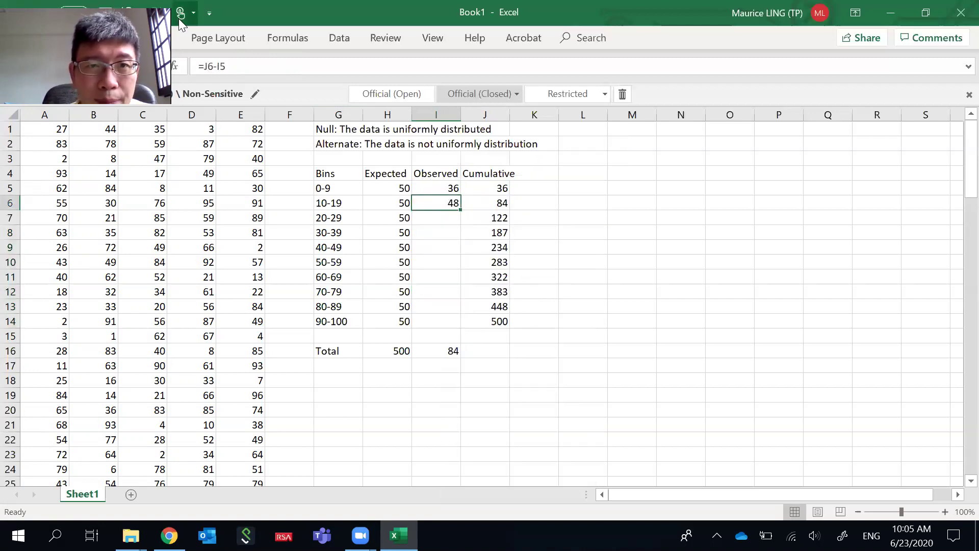
pyautogui.press('F2')
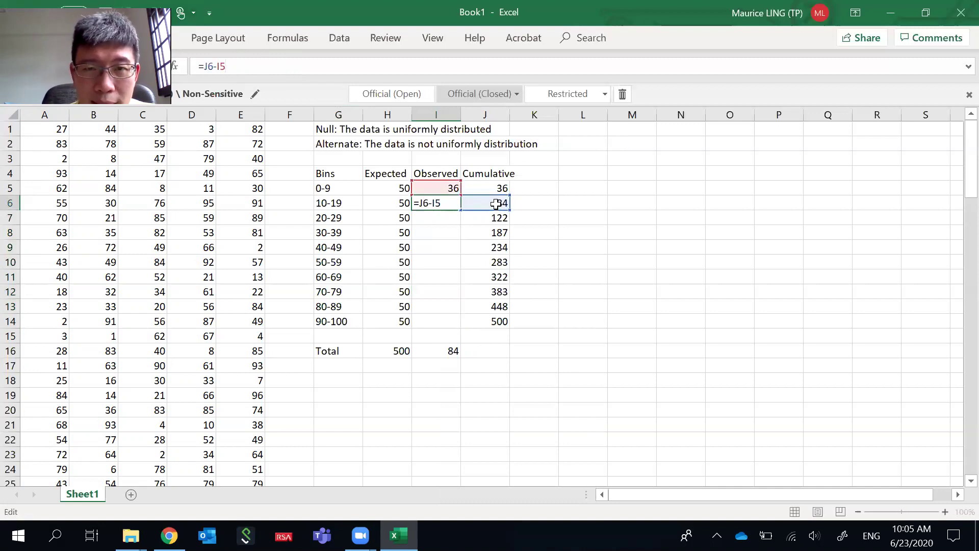
pyautogui.press('BackSpace')
pyautogui.press('BackSpace')
pyautogui.press('BackSpace')
pyautogui.press('BackSpace')
pyautogui.press('BackSpace')
pyautogui.press('BackSpace')
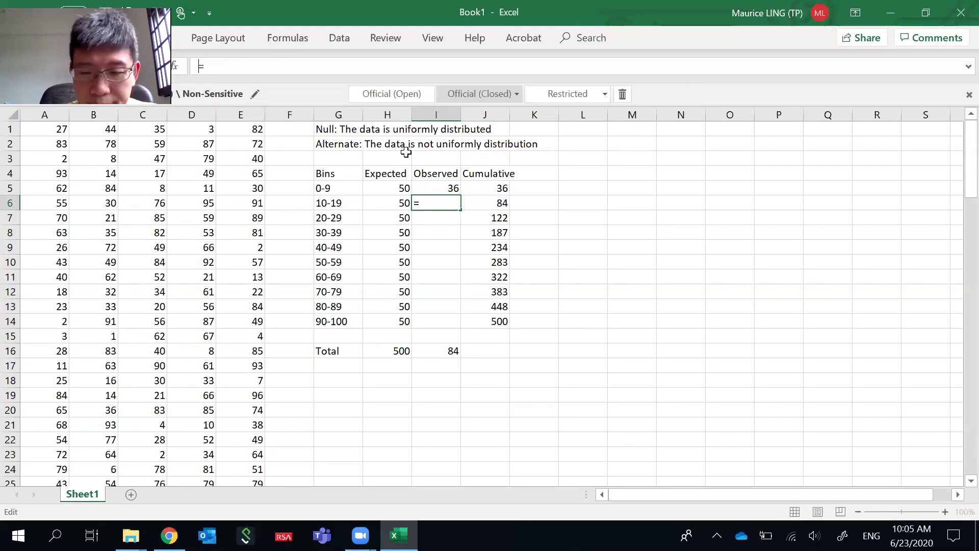
pyautogui.click(490, 200)
pyautogui.write('-')
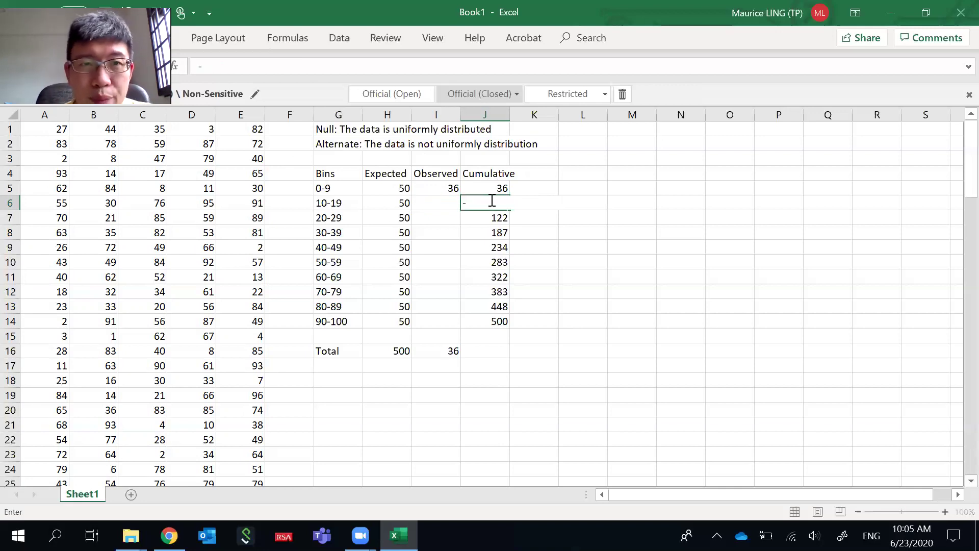
pyautogui.press('Return')
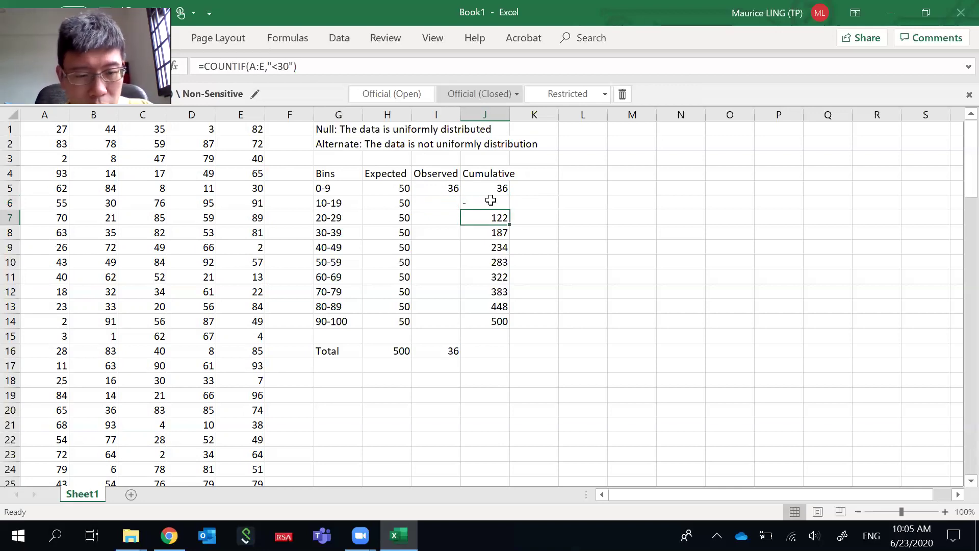
pyautogui.hotkey('ctrl', 'z')
# Re-enter =J6-J5 in I6 (showing 48) and fill it down to I14
pyautogui.click(444, 199)
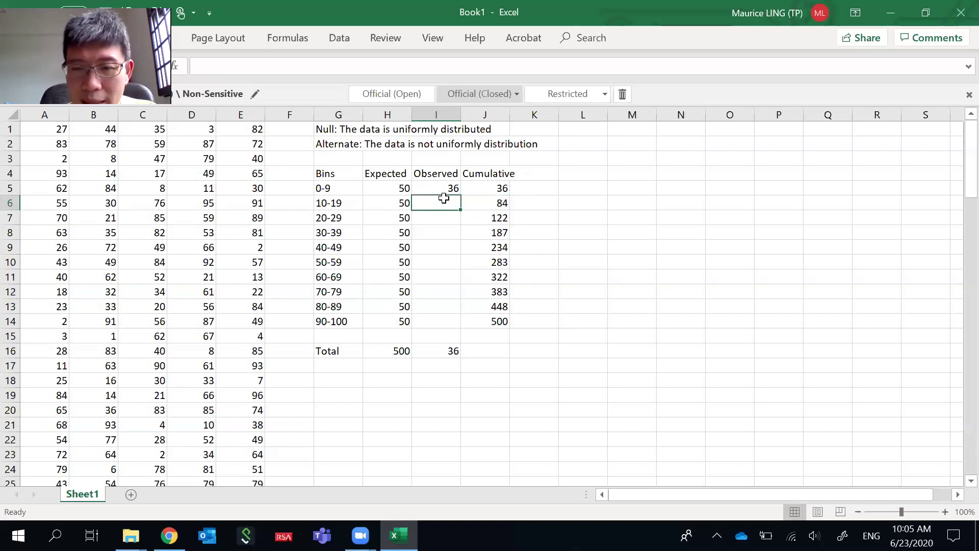
pyautogui.write('=')
pyautogui.click(478, 200)
pyautogui.write('-')
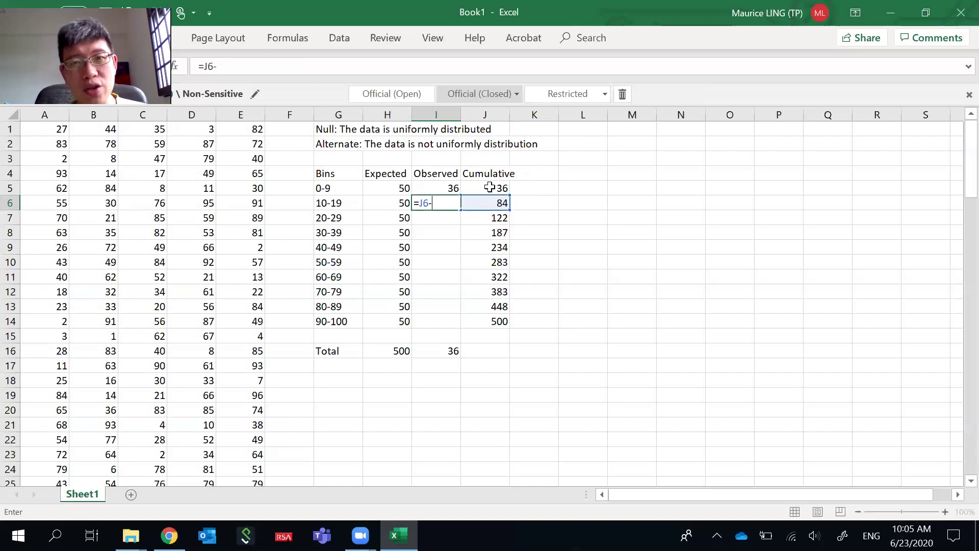
pyautogui.click(489, 187)
pyautogui.press('Return')
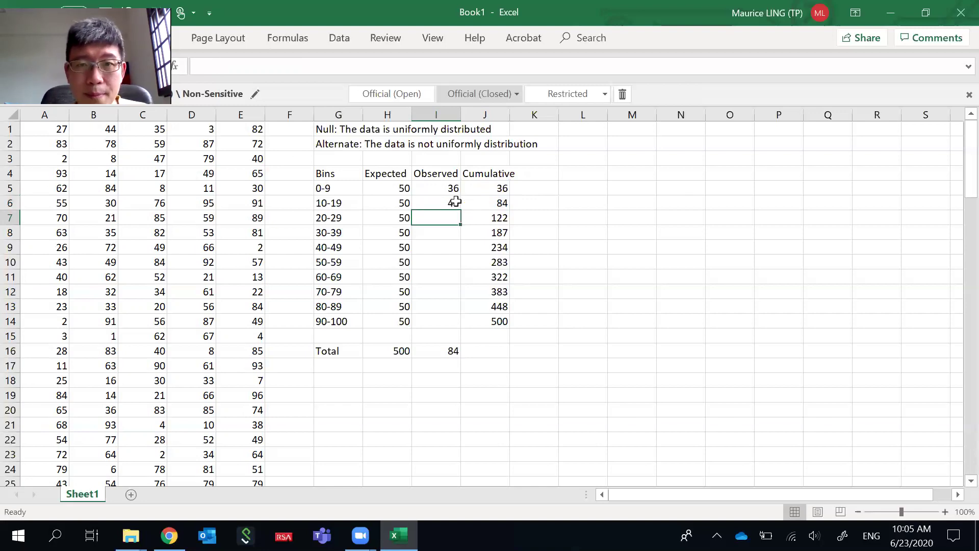
pyautogui.click(455, 203)
pyautogui.moveTo(463, 210); pyautogui.dragTo(457, 322)
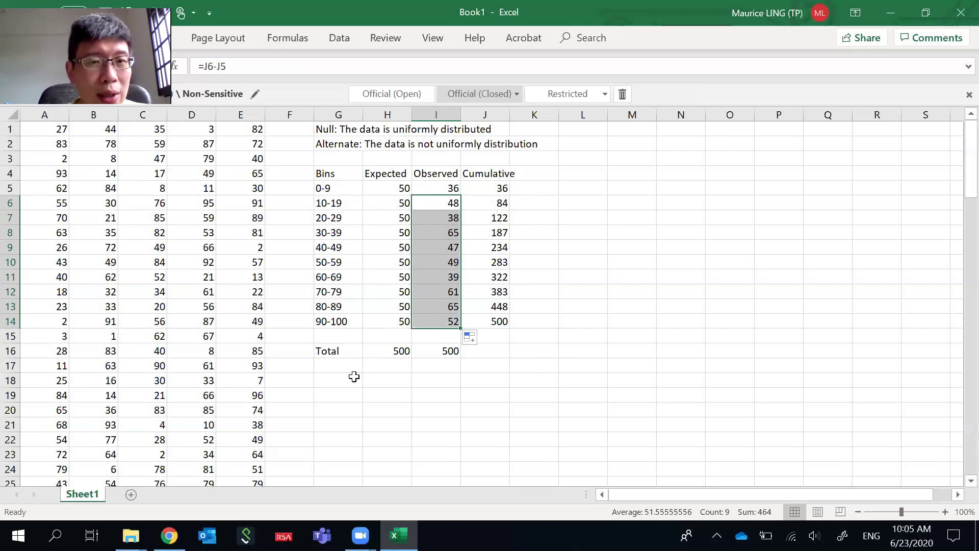
# Label G18 'Chi-Square p-value'
pyautogui.click(343, 376)
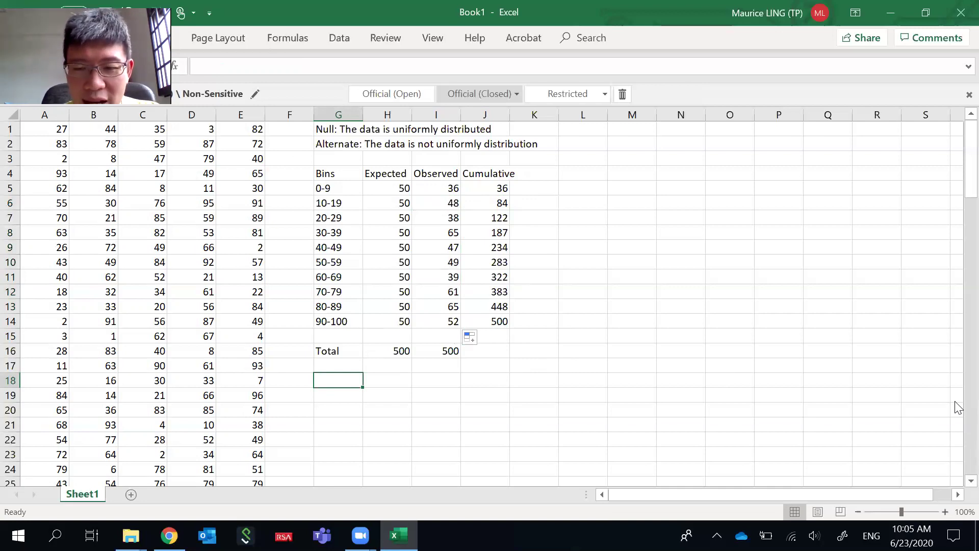
pyautogui.write('Ch')
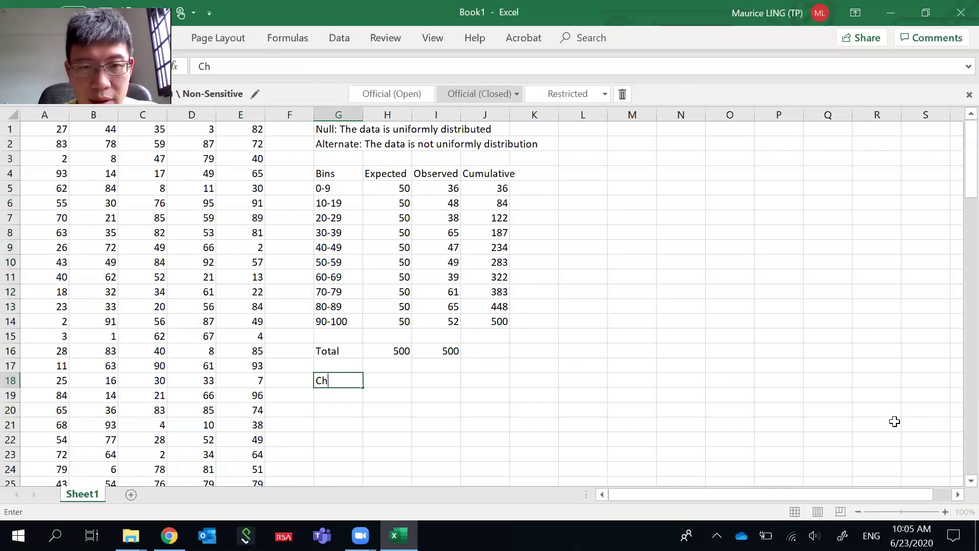
pyautogui.write('i-Squ')
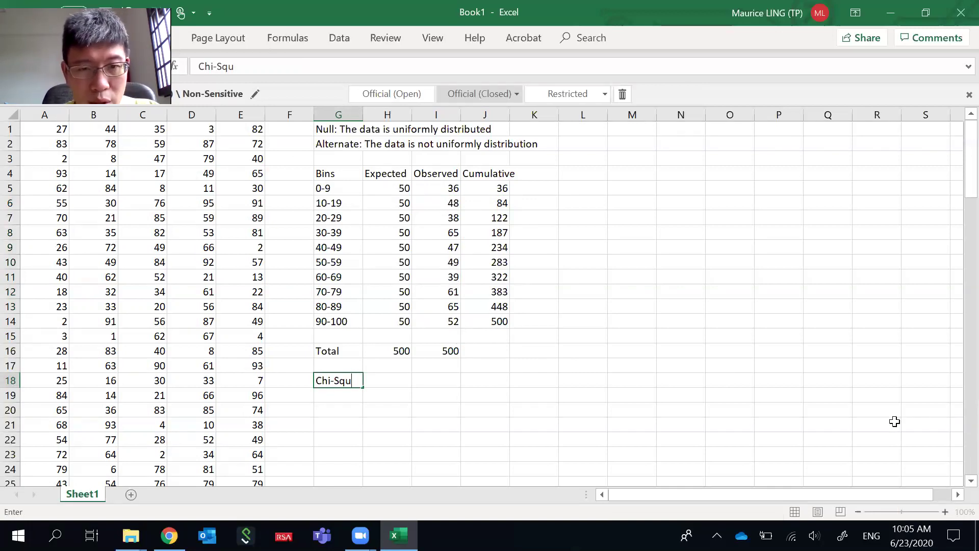
pyautogui.write('are p')
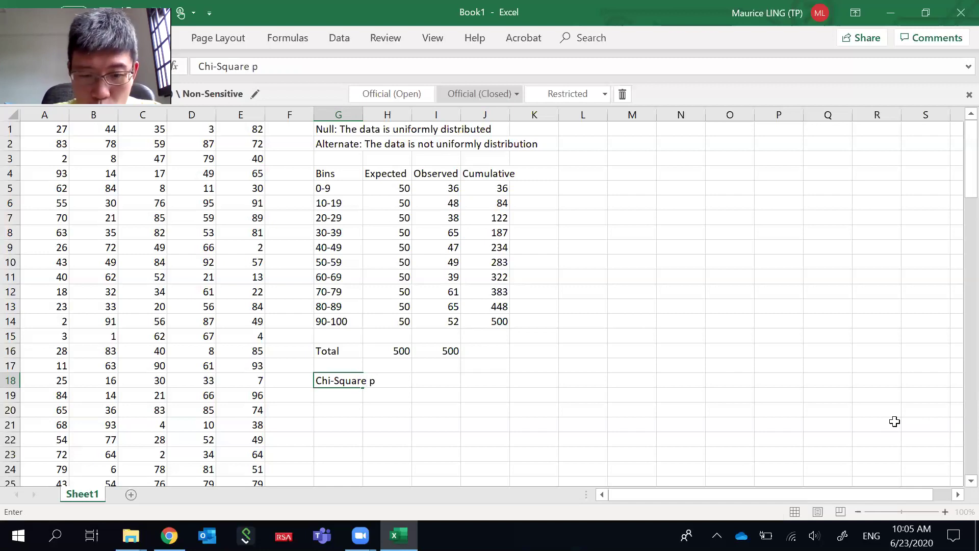
pyautogui.write('-valuie')
pyautogui.press('BackSpace')
pyautogui.write('e')
pyautogui.press('Tab')
pyautogui.press('Tab')
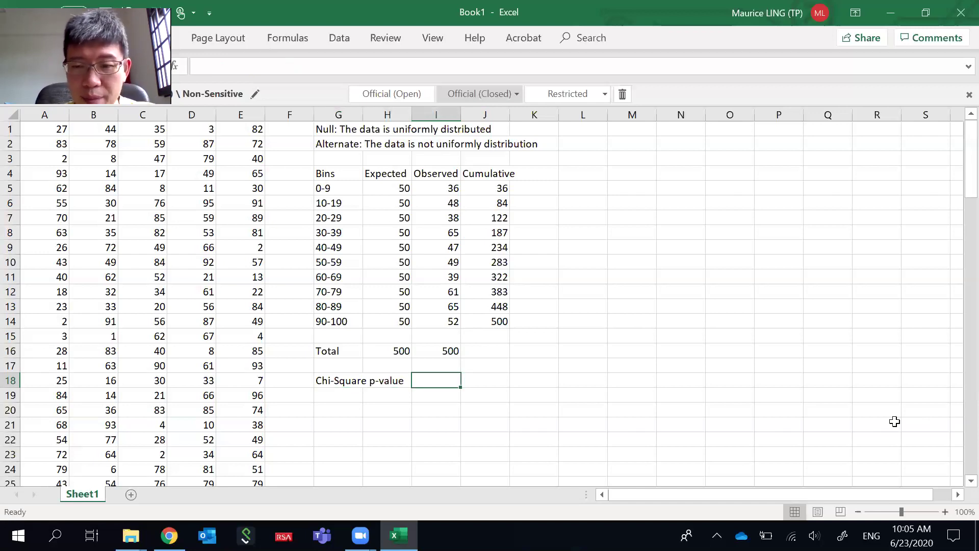
# Enter =CHISQ.TEST(I5:I14,H5:H14) in I18 to get the p-value 0.01265
pyautogui.write('=chu')
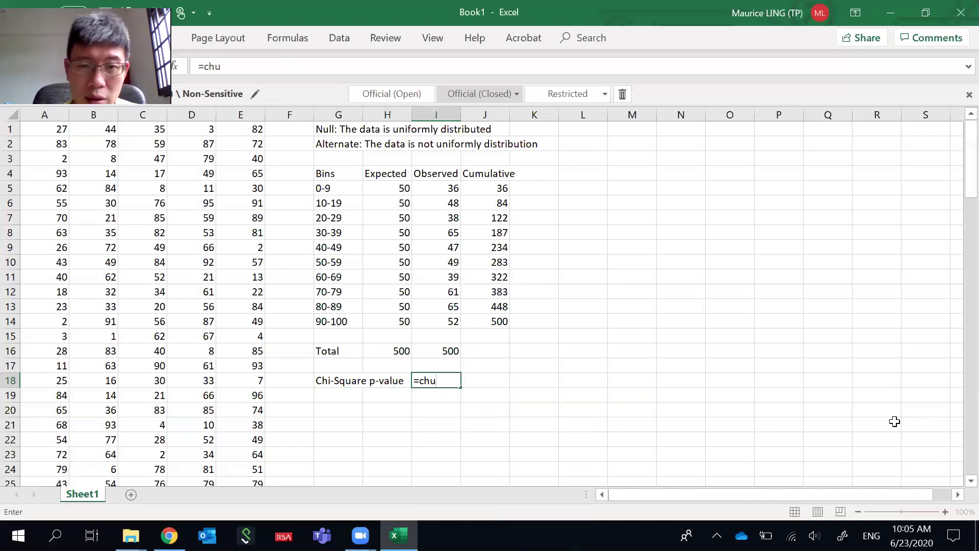
pyautogui.press('BackSpace')
pyautogui.write('i')
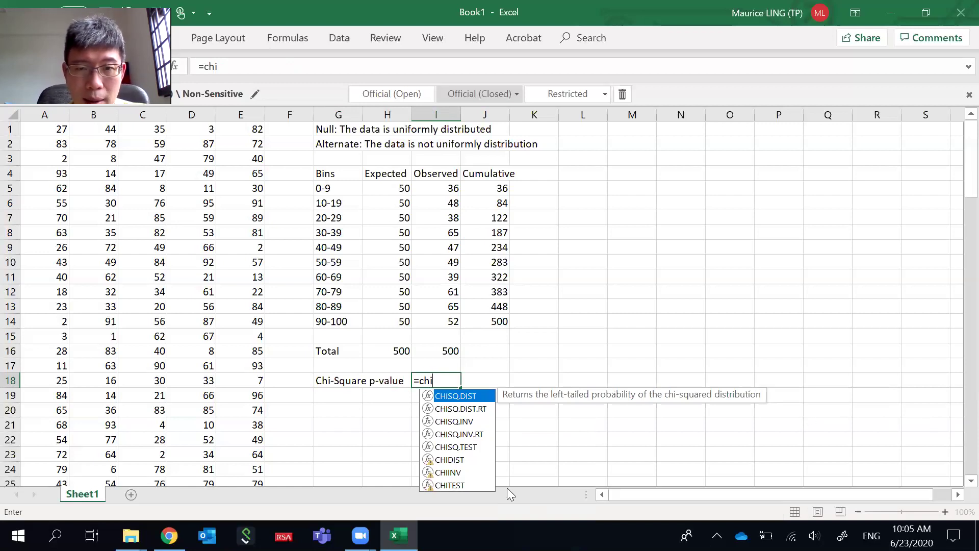
pyautogui.doubleClick(467, 447)
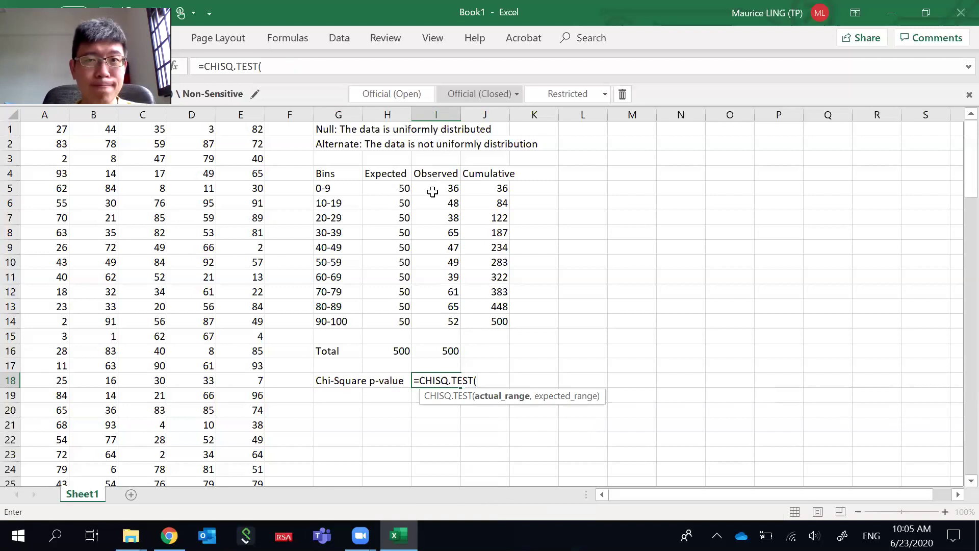
pyautogui.moveTo(432, 191); pyautogui.dragTo(431, 320)
pyautogui.write(',')
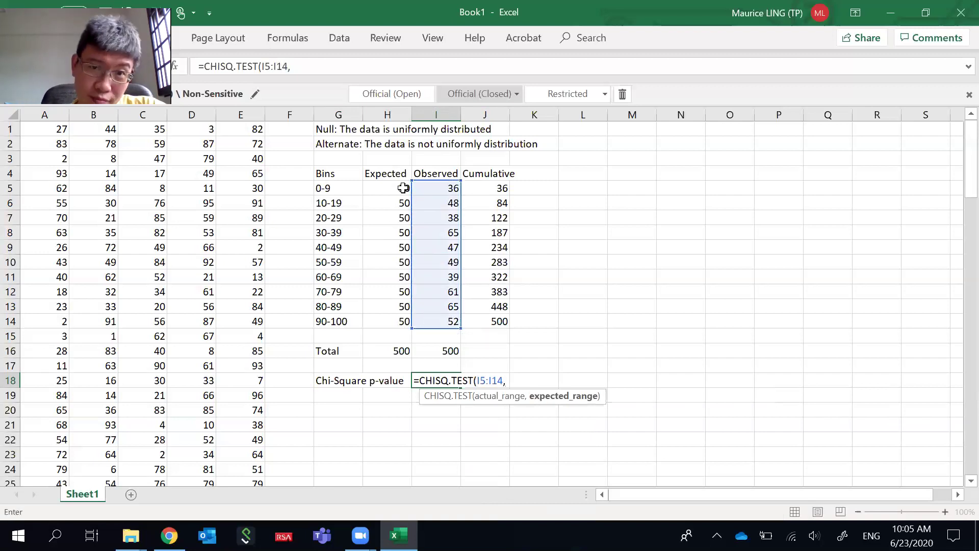
pyautogui.moveTo(401, 188); pyautogui.dragTo(396, 315)
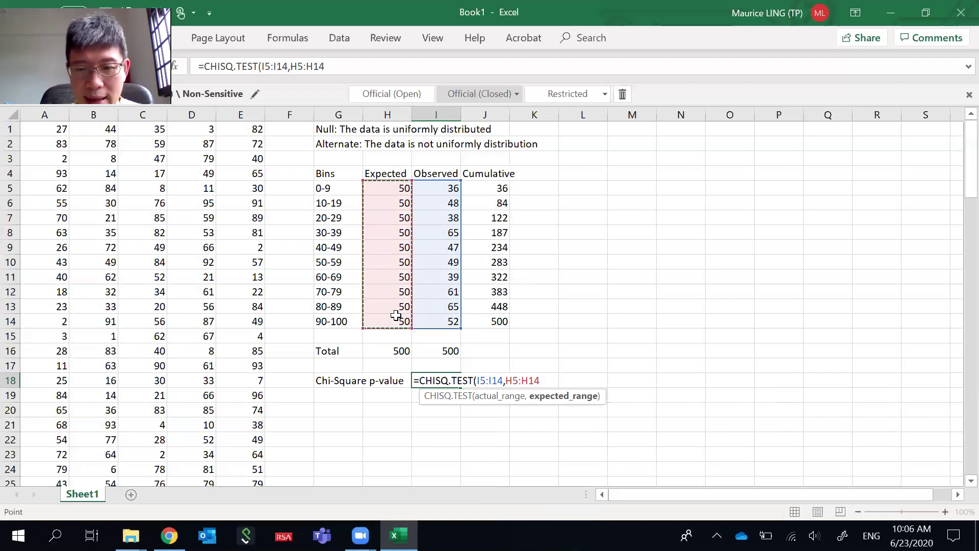
pyautogui.write(')')
pyautogui.press('Return')
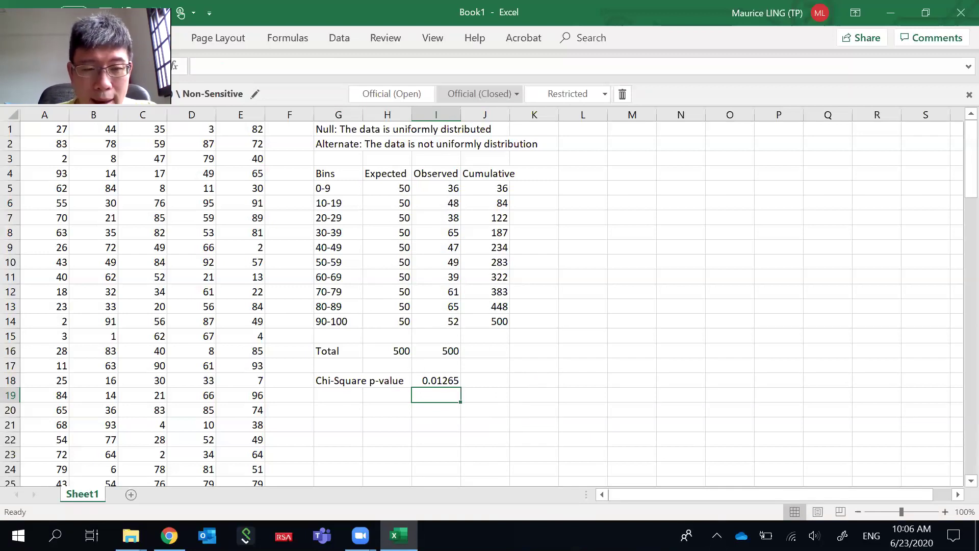
# Write 'My data has 1.2% chance that it may be uniformly distributed' in K18 and 'Reject null hypothesis at 5% alpha' in K19
pyautogui.press('Down')
pyautogui.press('Left')
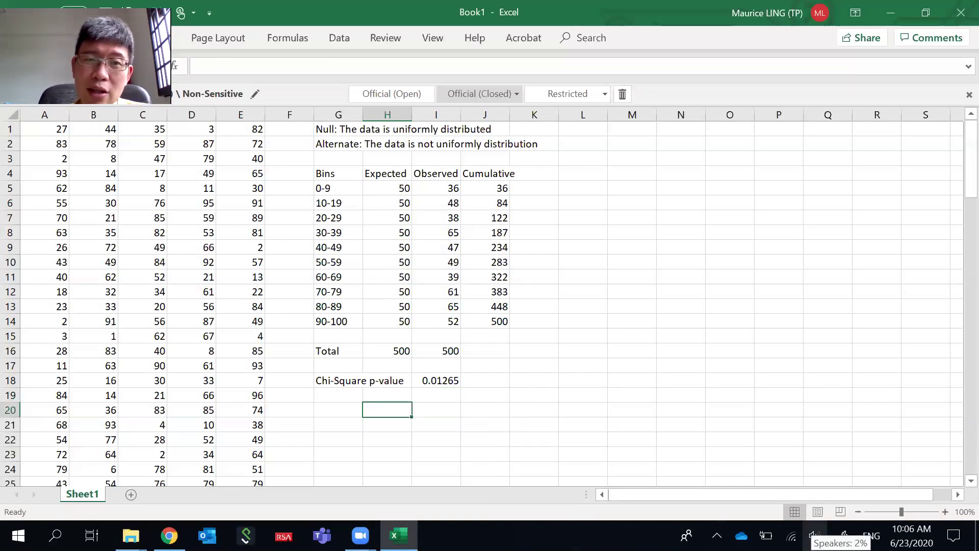
pyautogui.press('Right')
pyautogui.press('Up')
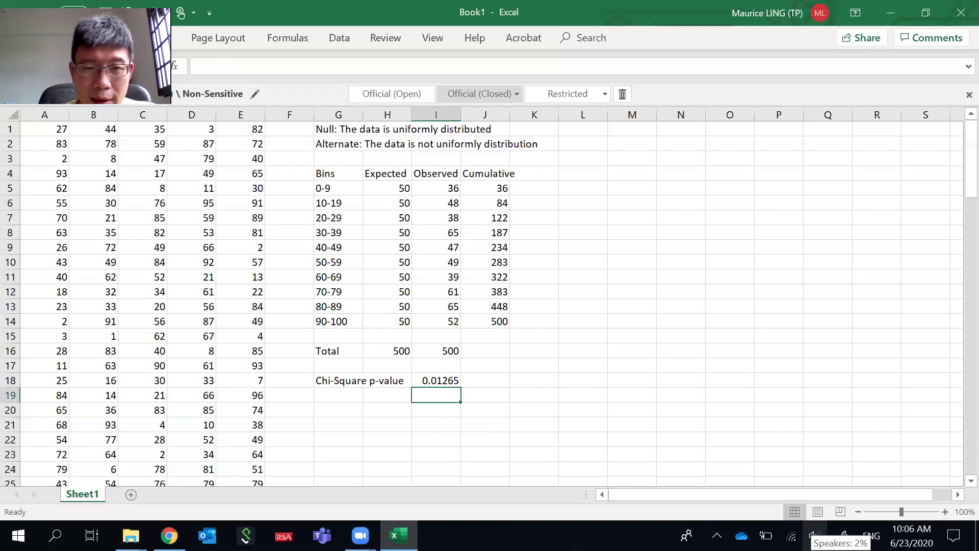
pyautogui.press('Right')
pyautogui.press('Right')
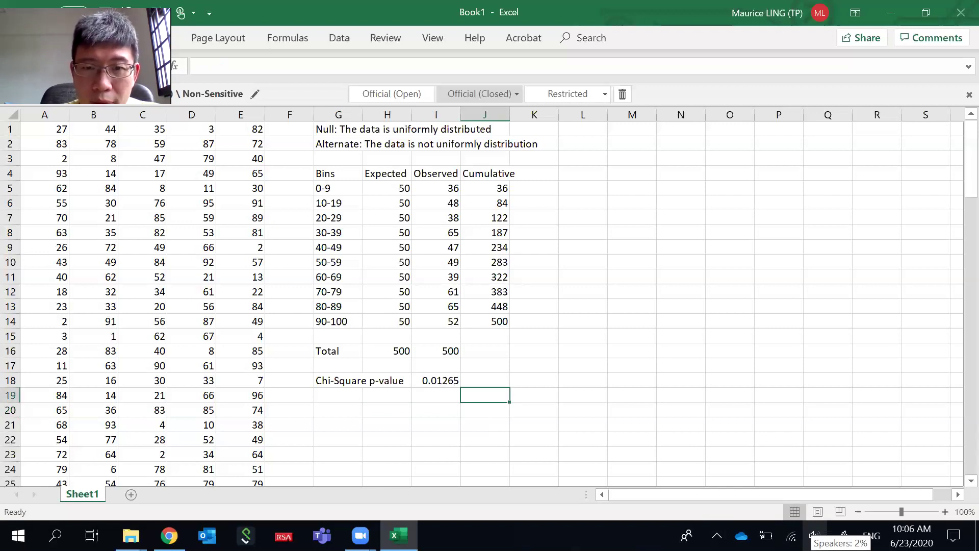
pyautogui.press('Up')
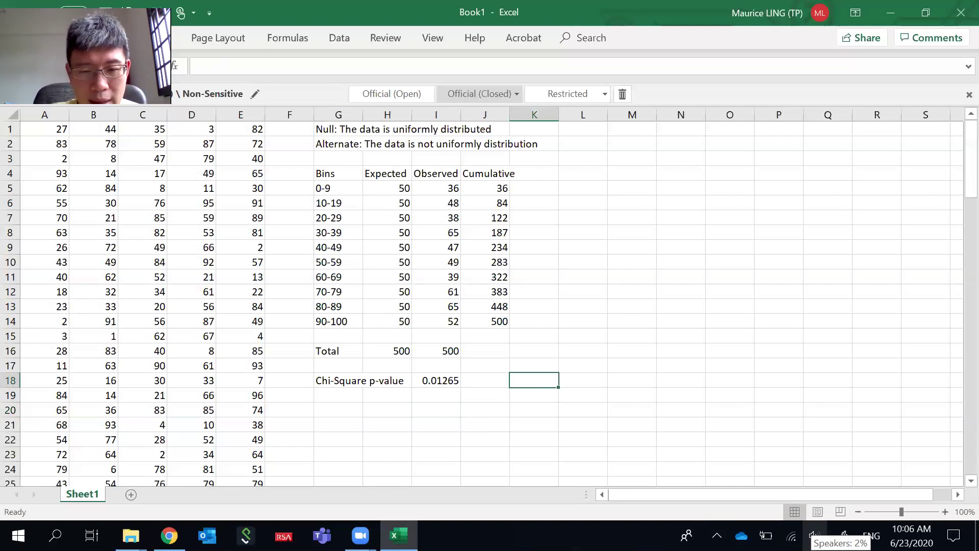
pyautogui.write('My data')
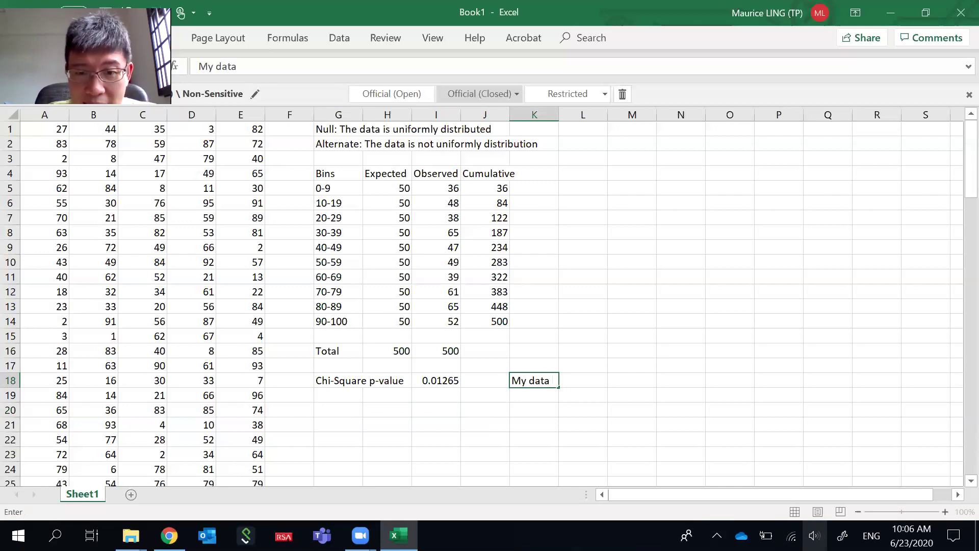
pyautogui.write(' has ')
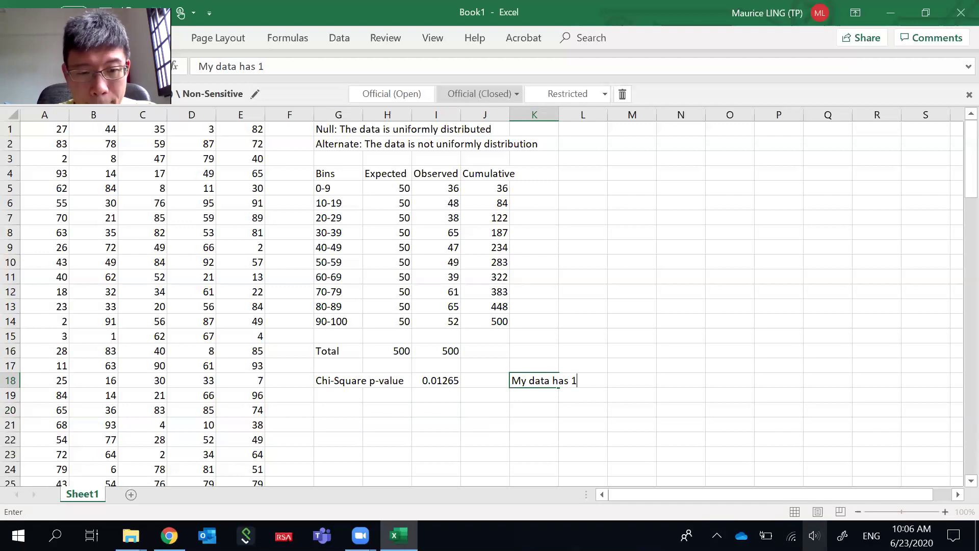
pyautogui.write('1.5@')
pyautogui.press('BackSpace')
pyautogui.press('BackSpace')
pyautogui.press('BackSpace')
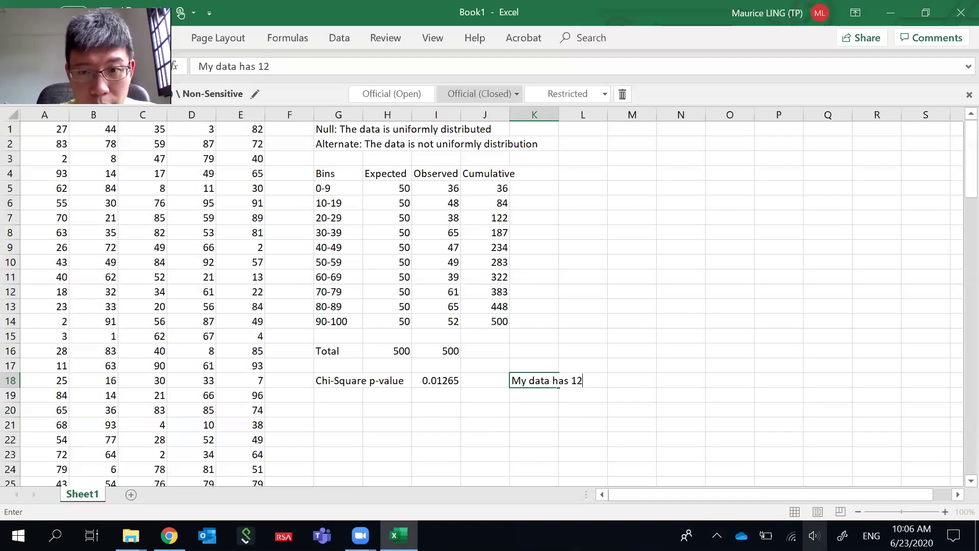
pyautogui.write('2.2')
pyautogui.press('BackSpace')
pyautogui.press('BackSpace')
pyautogui.press('BackSpace')
pyautogui.write('.2% ')
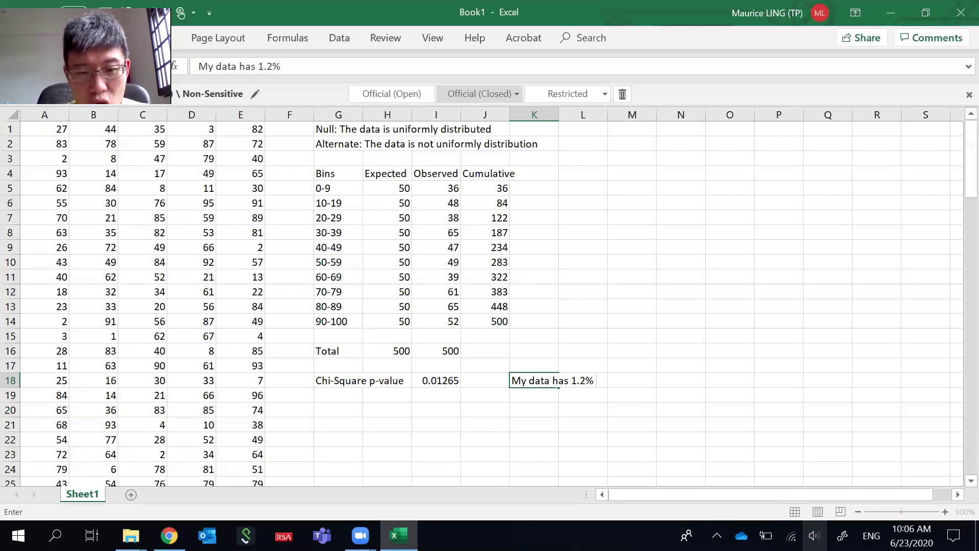
pyautogui.write('chance')
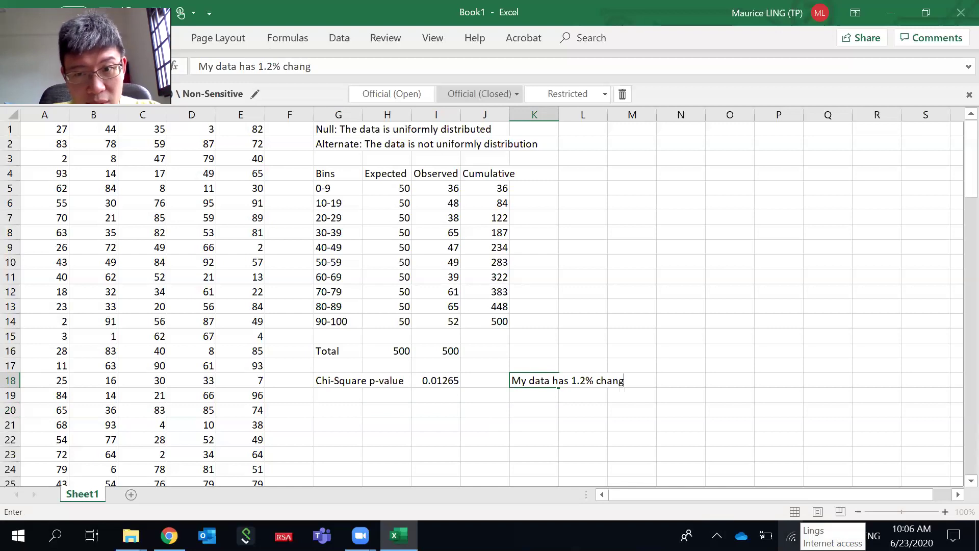
pyautogui.write(' that it may')
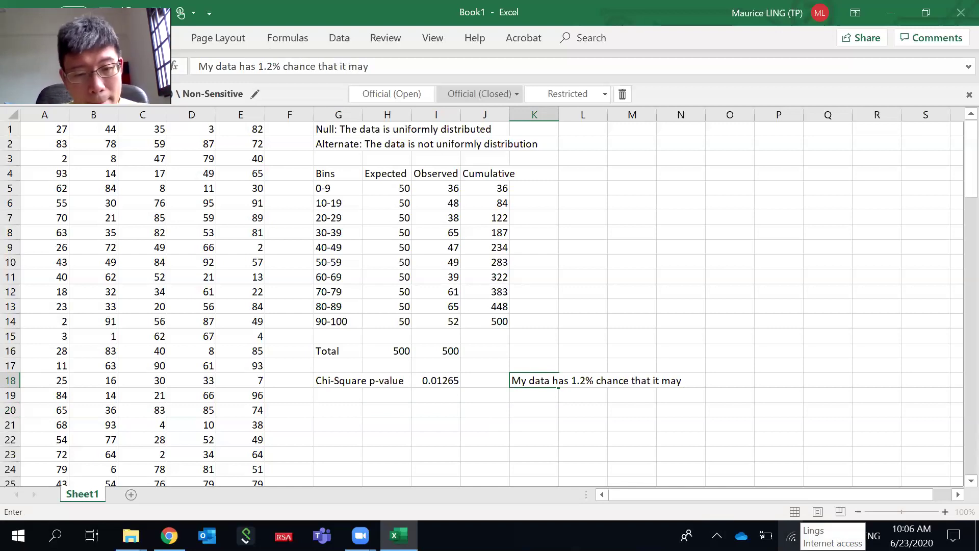
pyautogui.write(' be uniformly distributed')
pyautogui.press('Return')
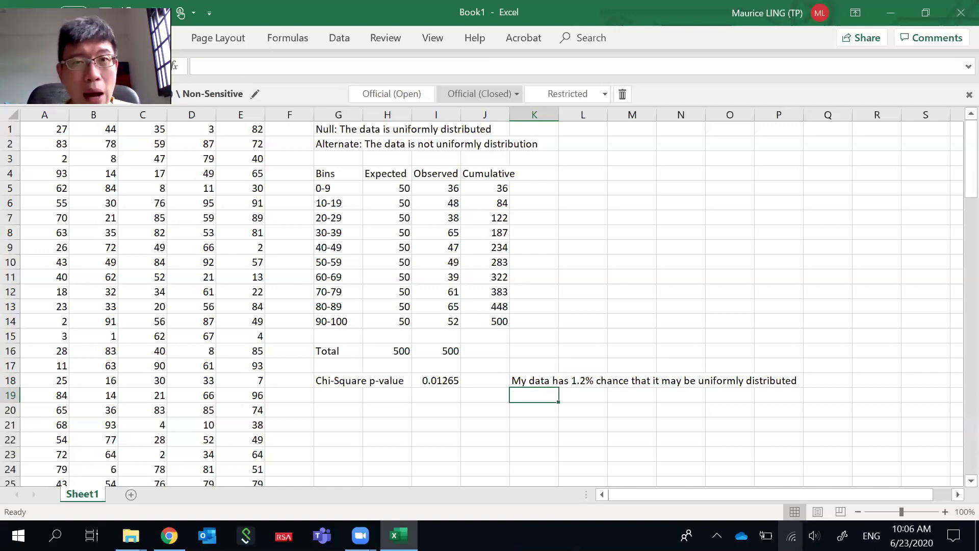
pyautogui.write('Re')
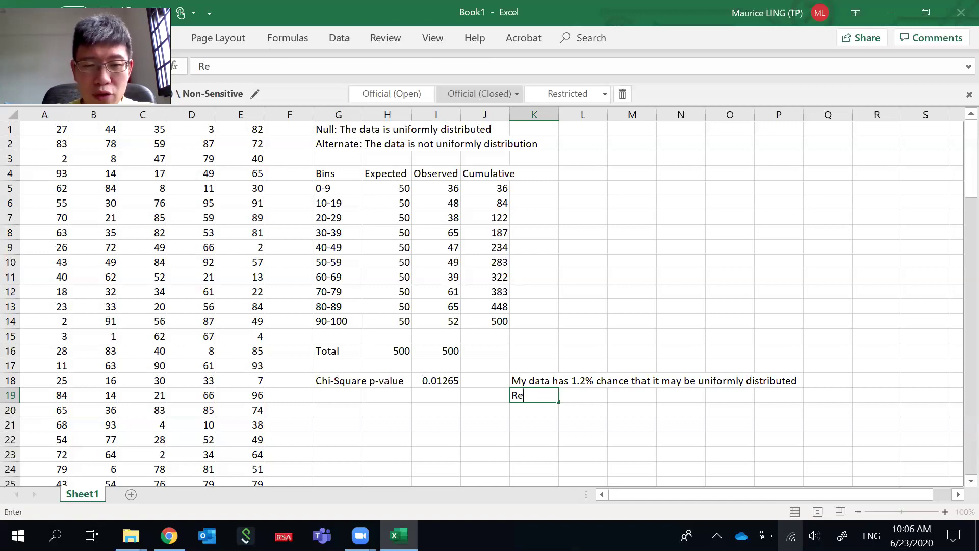
pyautogui.write('ject')
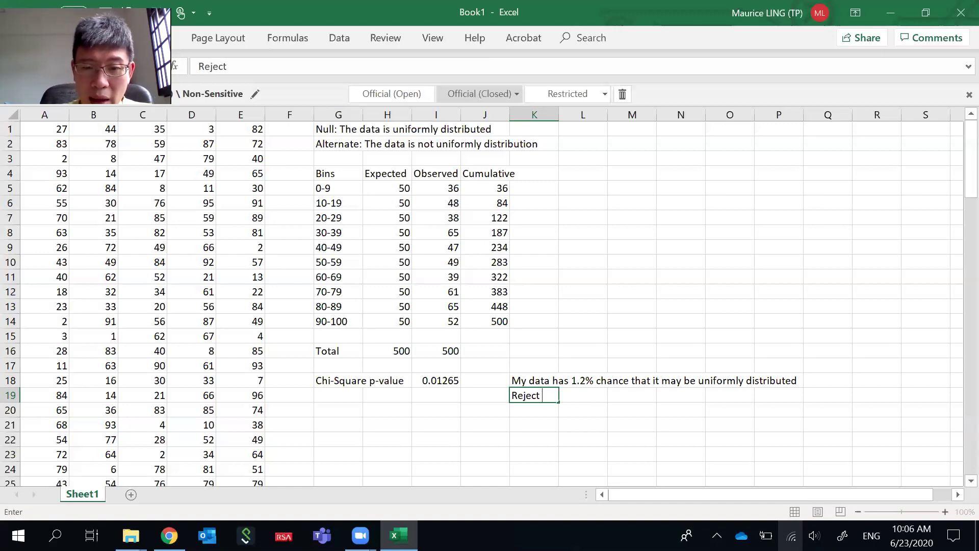
pyautogui.write(' null hypo')
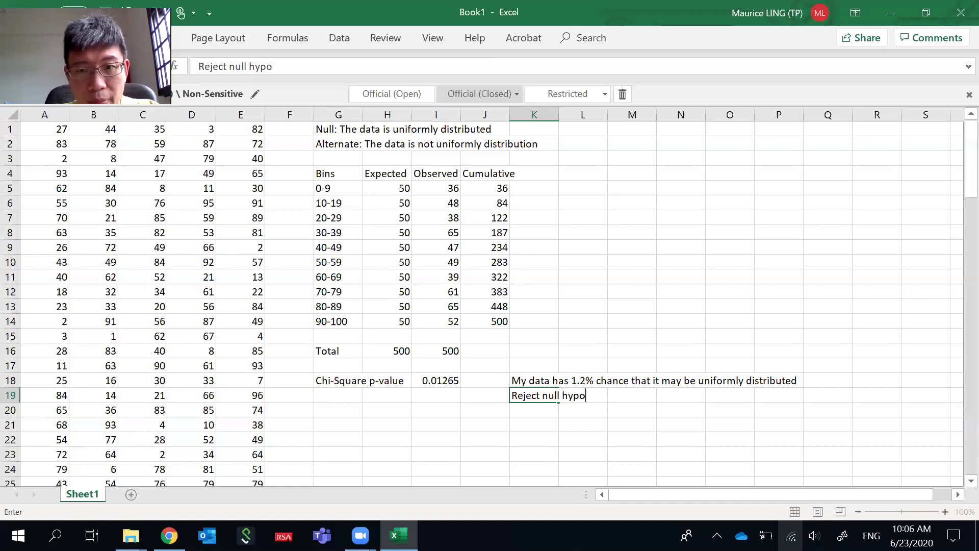
pyautogui.write('thesis at 5% alpha')
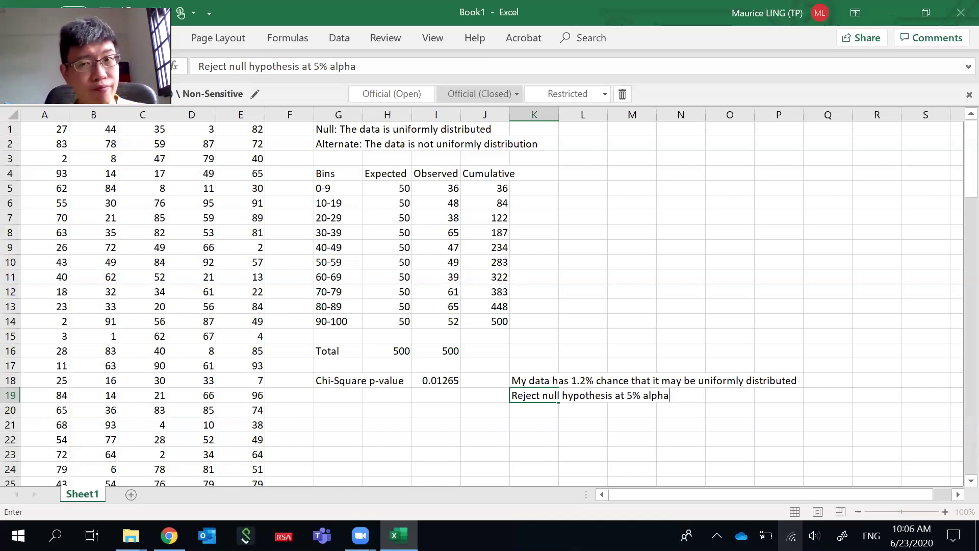
pyautogui.press('Return')
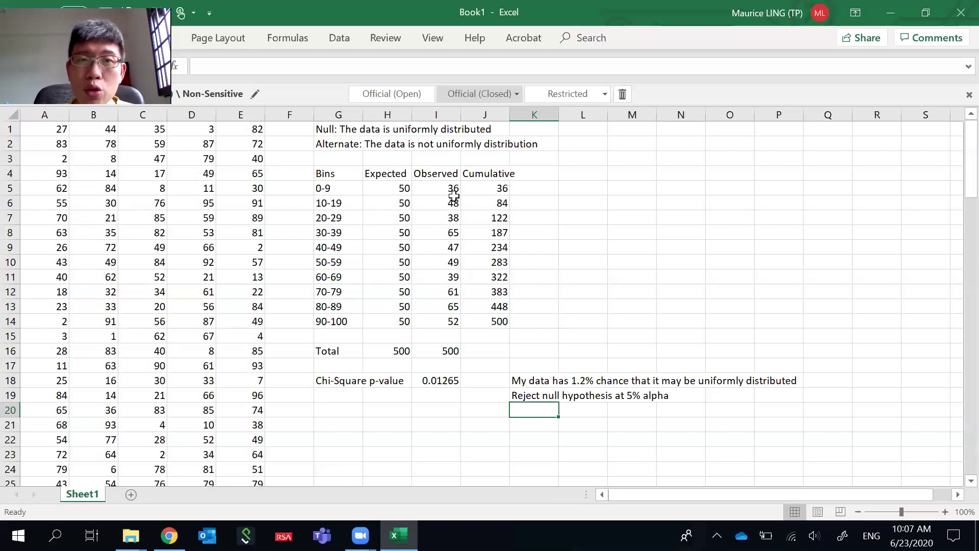
pyautogui.moveTo(390, 189); pyautogui.dragTo(390, 323)
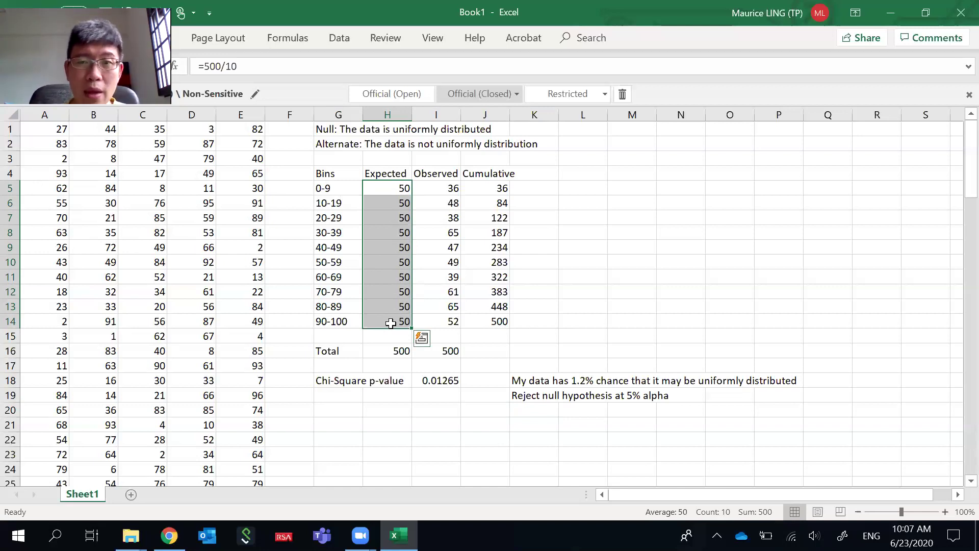
pyautogui.click(543, 408)
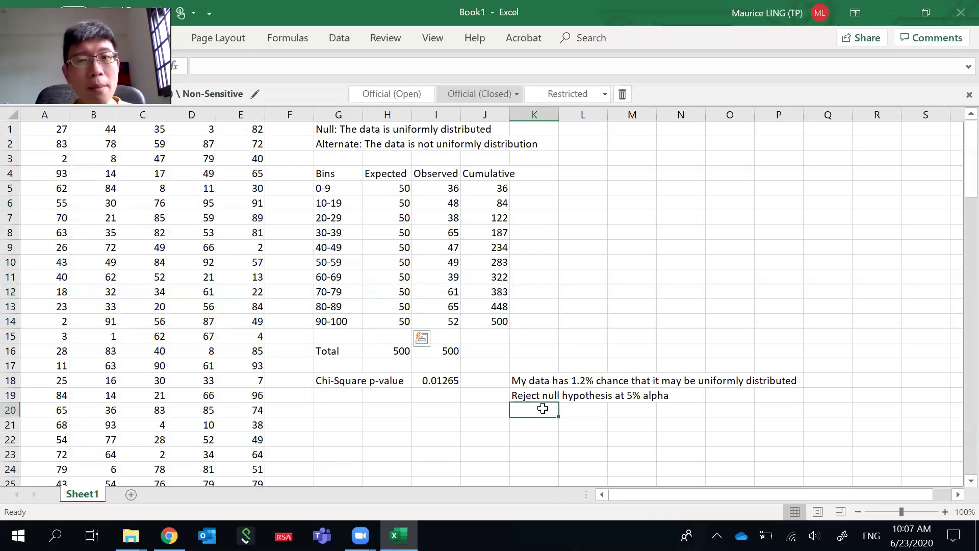